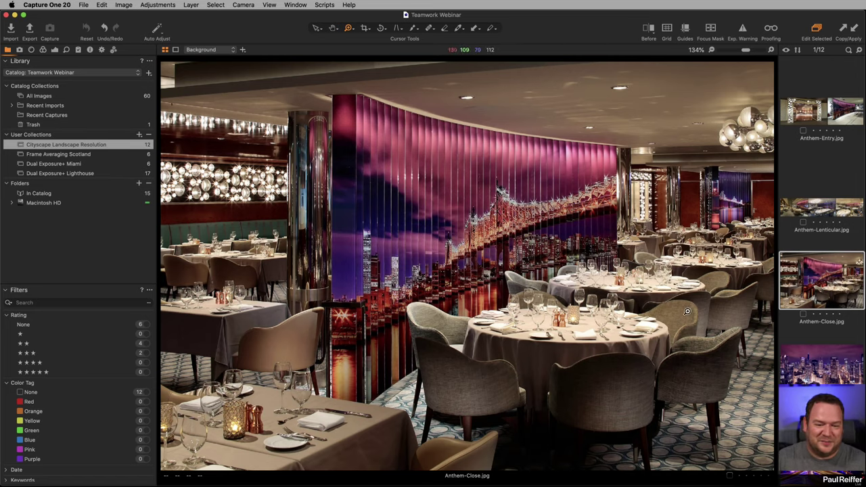
Step: Open Chicago-Rooftop.tif, fit the whole image in view and enlarge the lit apartment windows in the dark tower to 100%
key("Down")
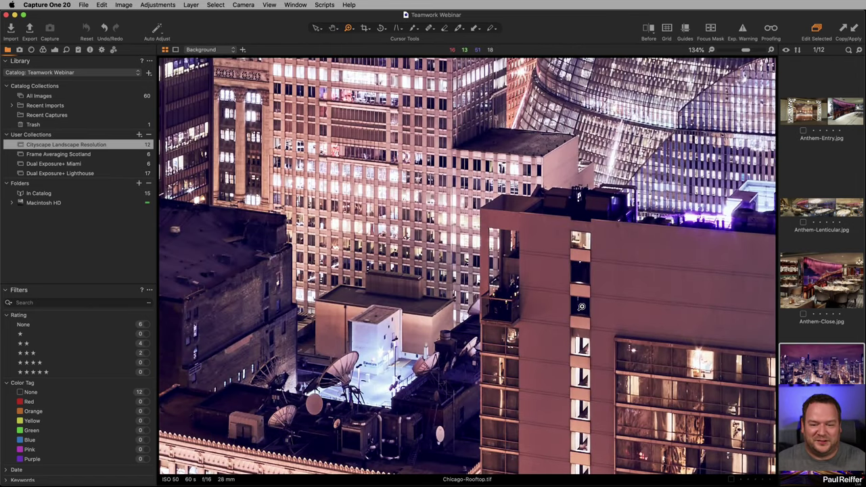
key("super+0")
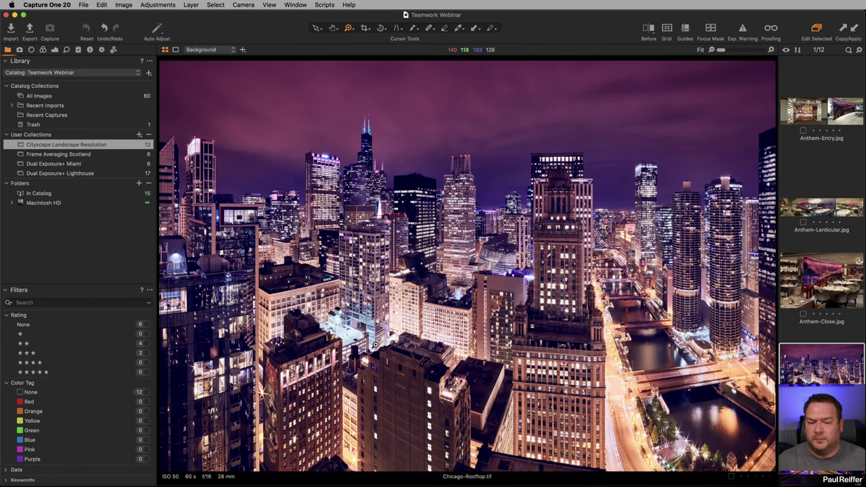
left_click(206, 377)
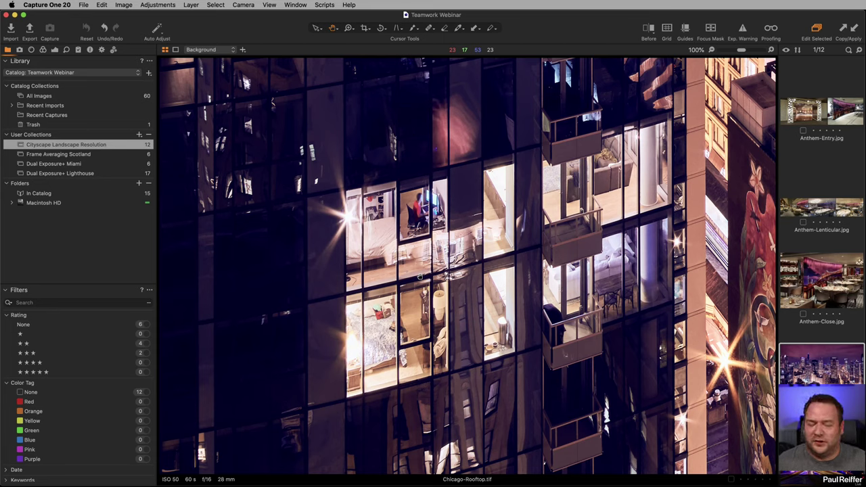
Step: Inspect the riverside around the round towers and the rooftop car park at 100%, and return to the whole Chicago image
left_click(569, 241)
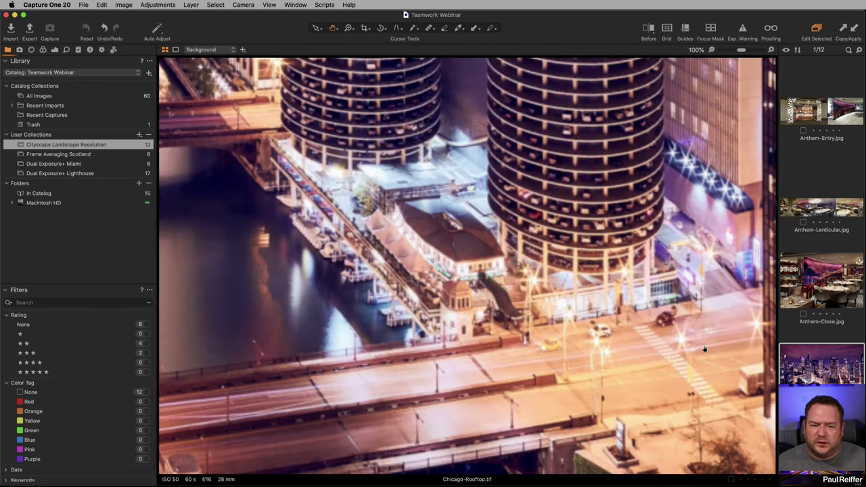
left_click(701, 349)
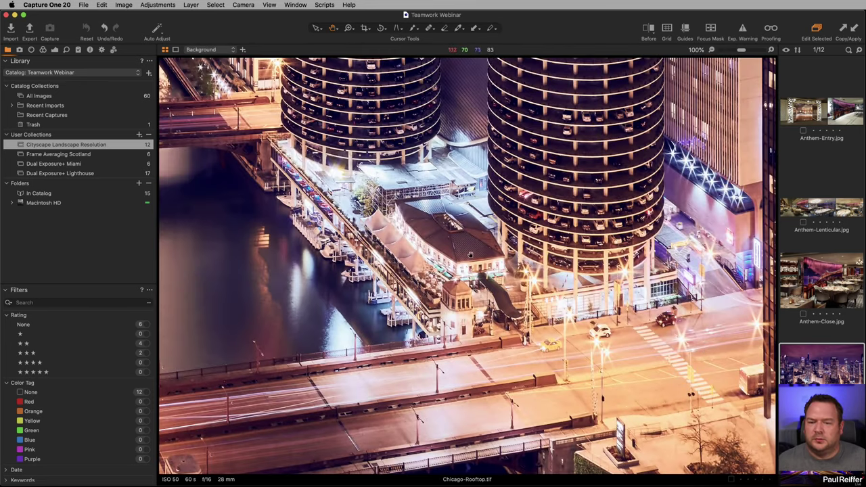
left_click_drag(470, 255, 565, 337)
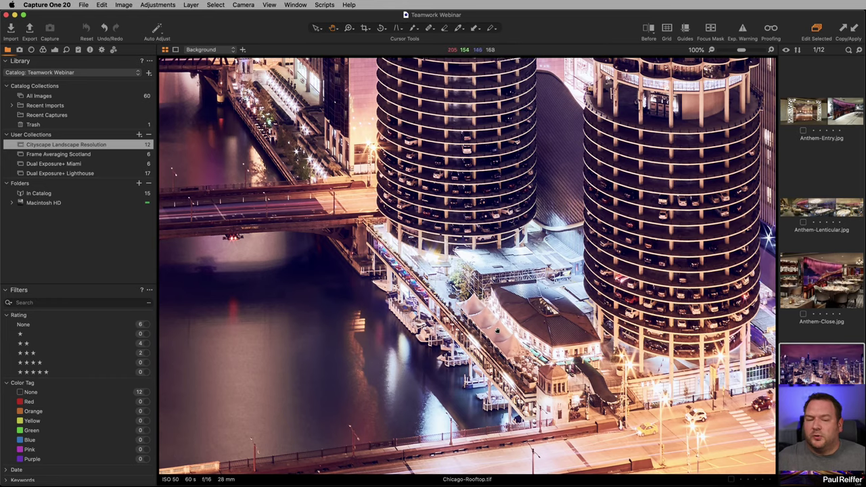
scroll(498, 331, "up", 3)
scroll(497, 330, "down", 8)
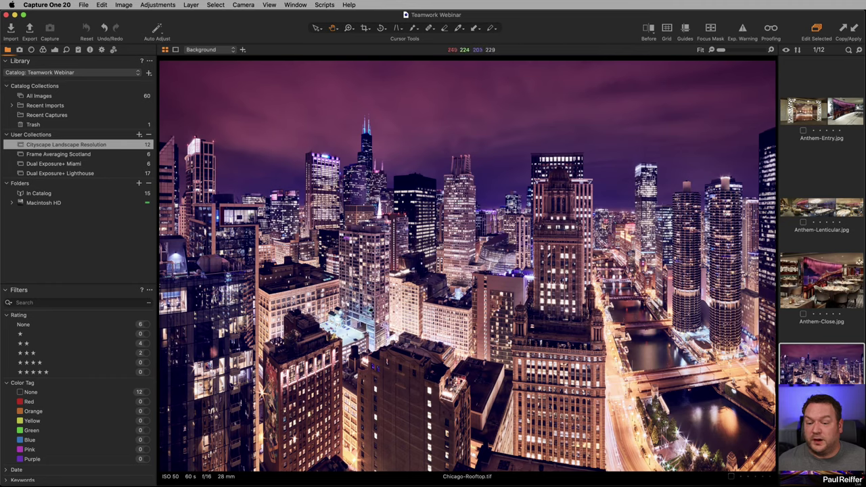
left_click(337, 327)
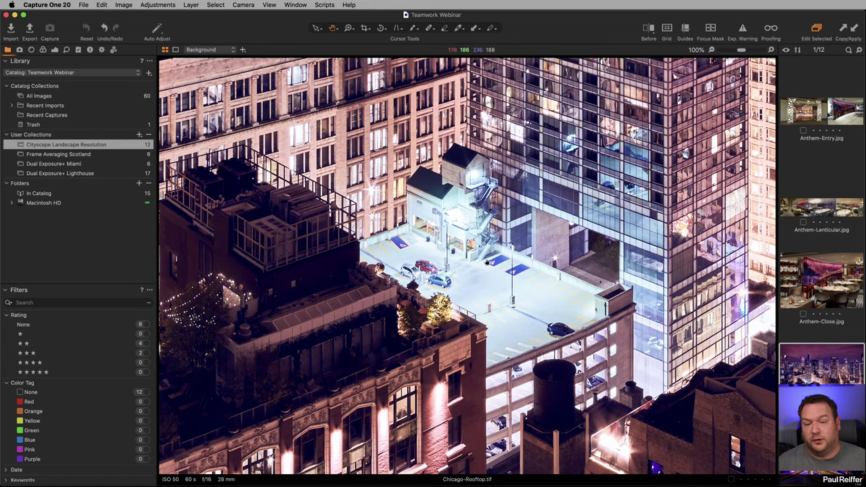
key("super+0")
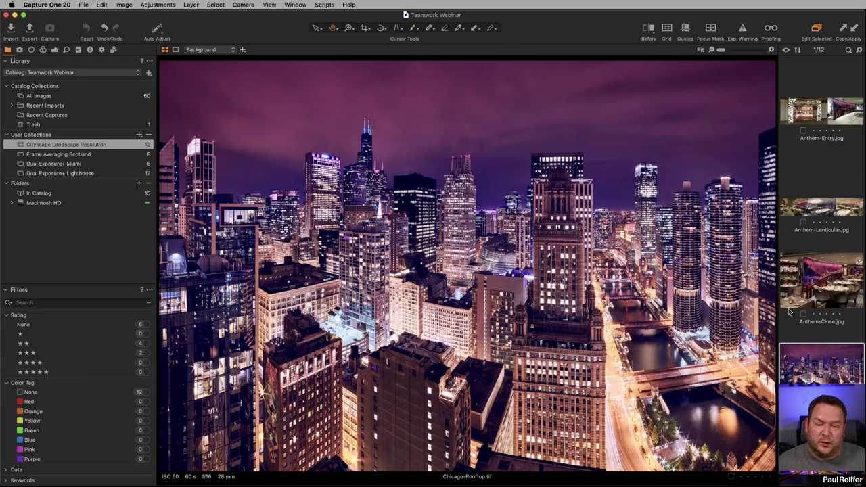
Step: Open Canon 5D3.tif, inspect the blue-lit apartment blocks behind the highway up to 400%, and fit the image again
scroll(791, 311, "down", 5)
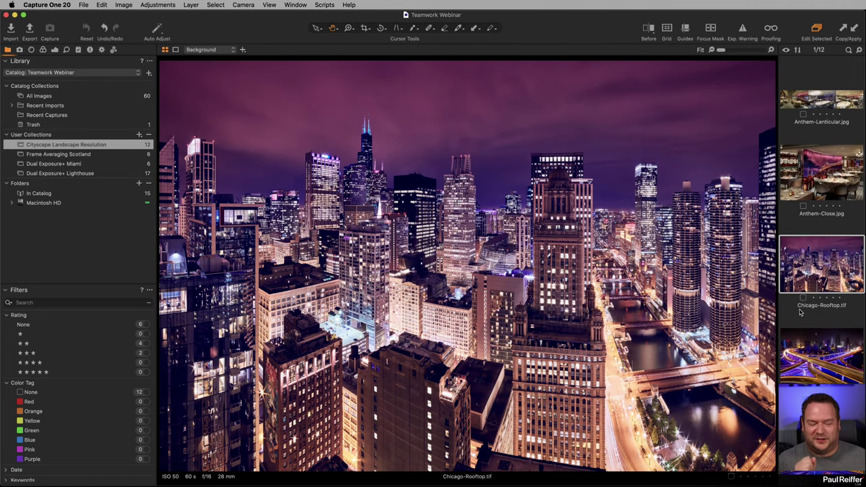
scroll(816, 338, "down", 7)
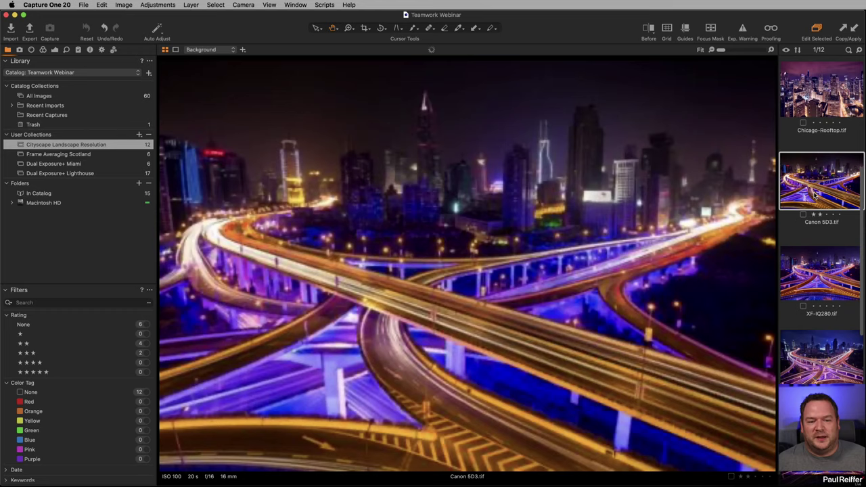
left_click(815, 195)
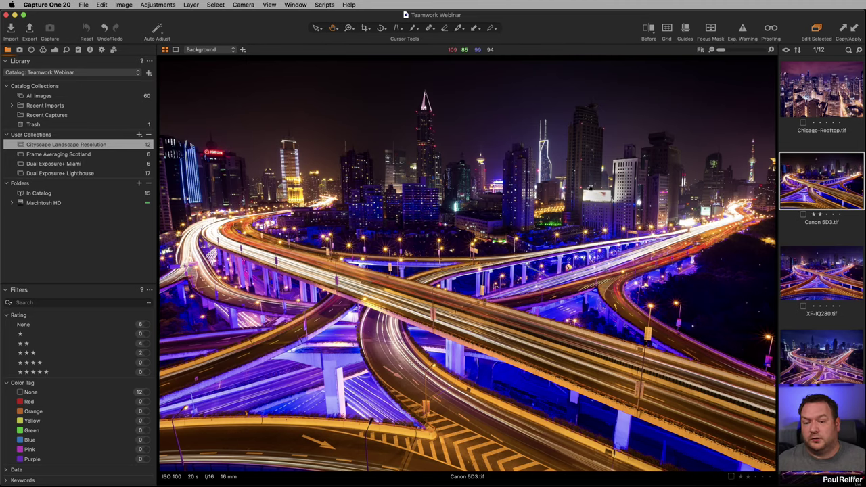
key("z")
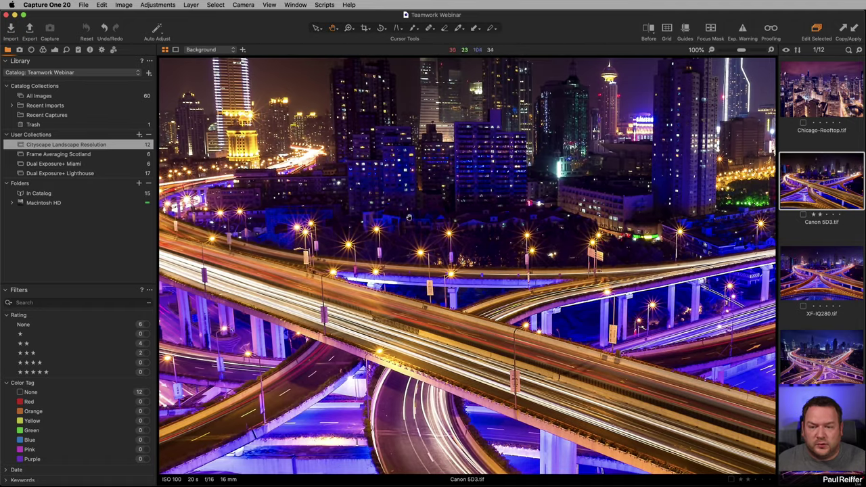
left_click_drag(408, 255, 494, 268)
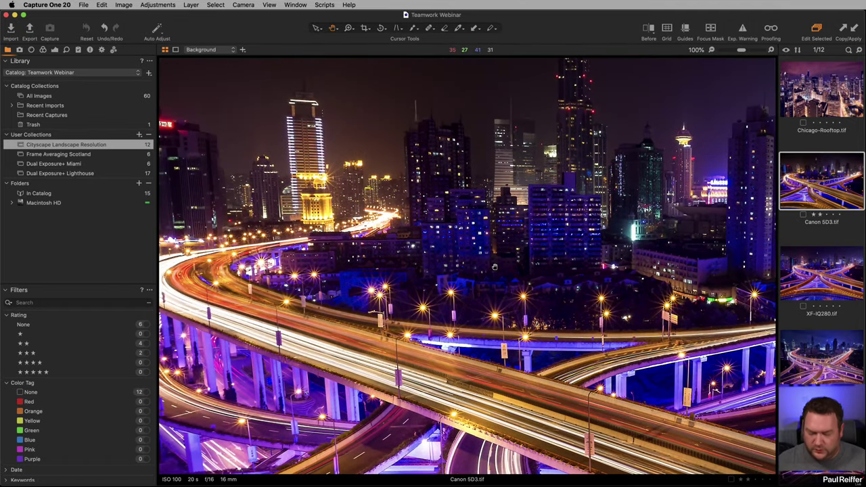
key("z")
left_click(487, 249)
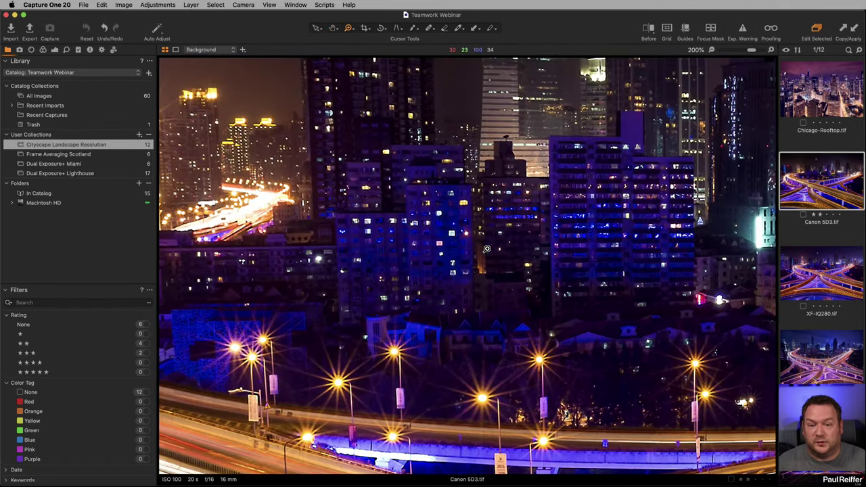
left_click(458, 280)
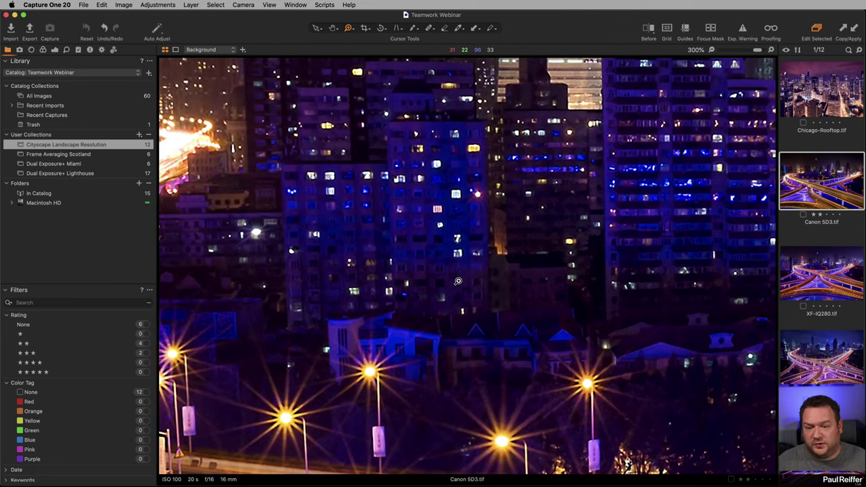
left_click(565, 209)
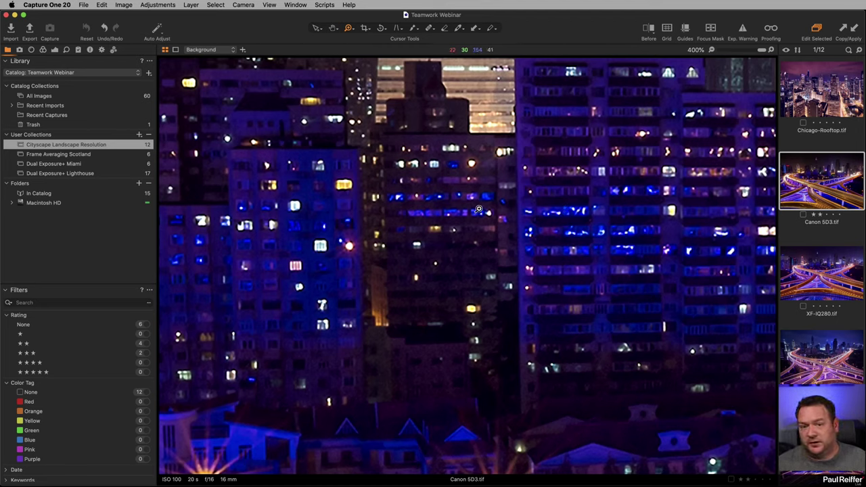
key("super+0")
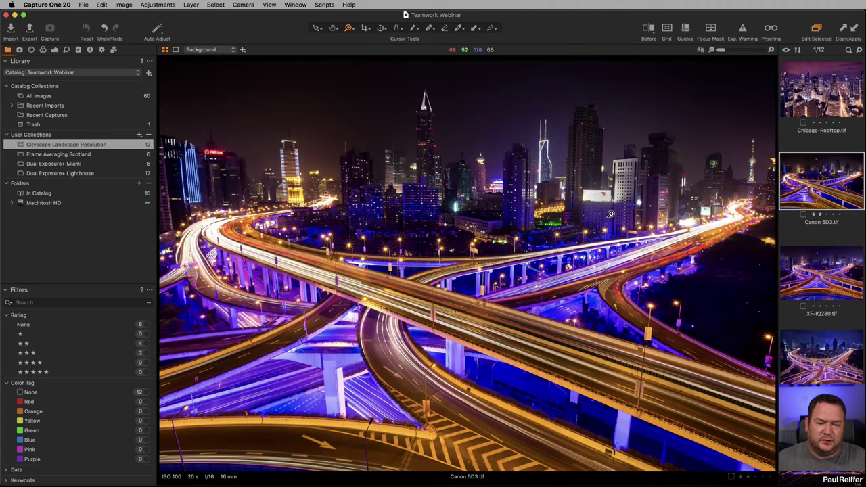
Step: Open XF-IQ280.tif and inspect the same blue-lit apartment blocks up to 300%
left_click(825, 273)
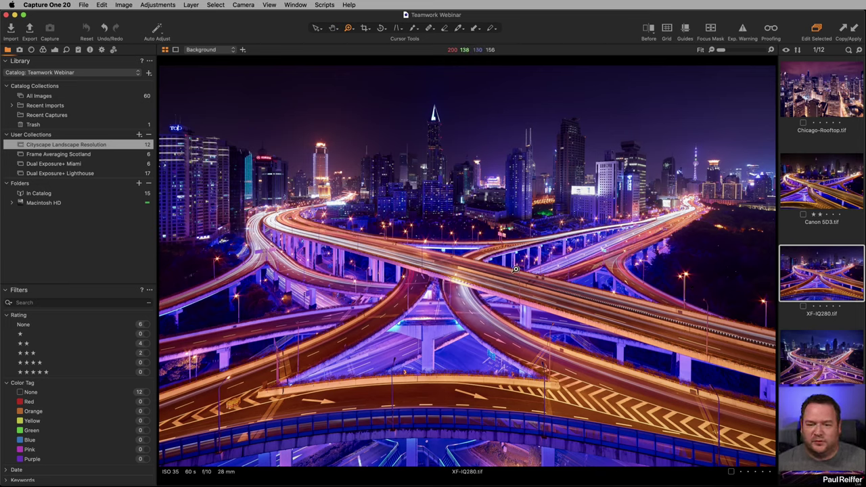
left_click(426, 218)
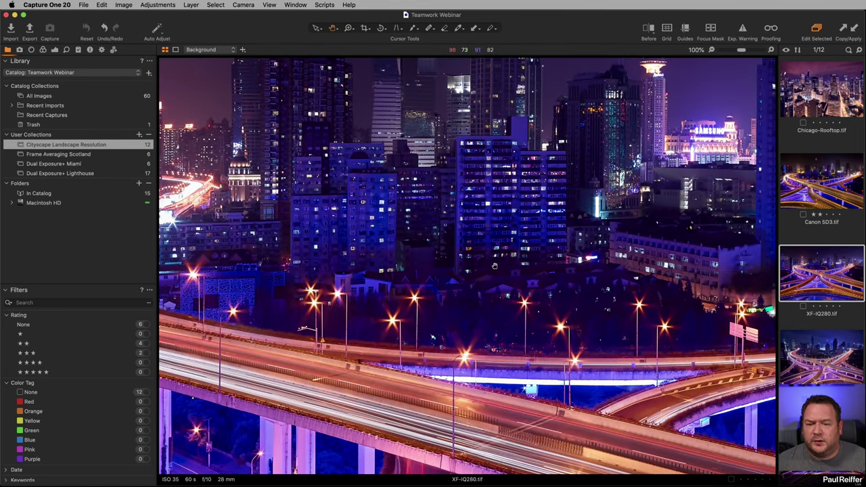
key("z")
left_click(447, 245)
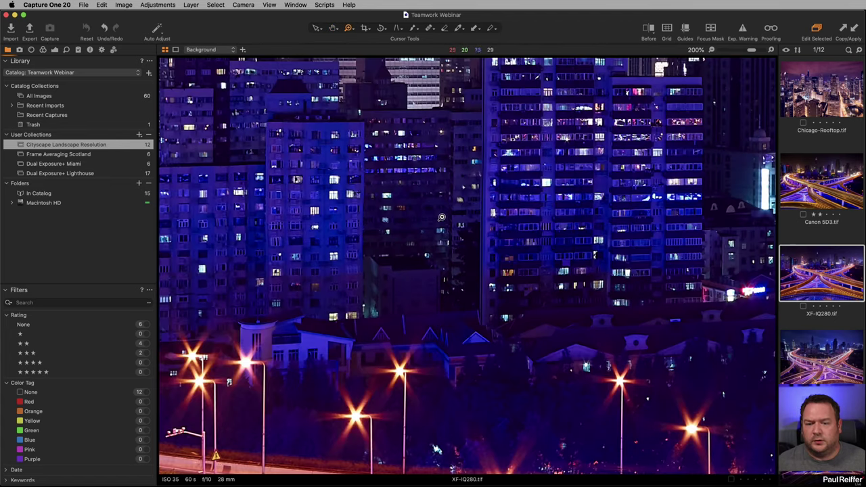
left_click(423, 218)
left_click_drag(460, 220, 385, 277)
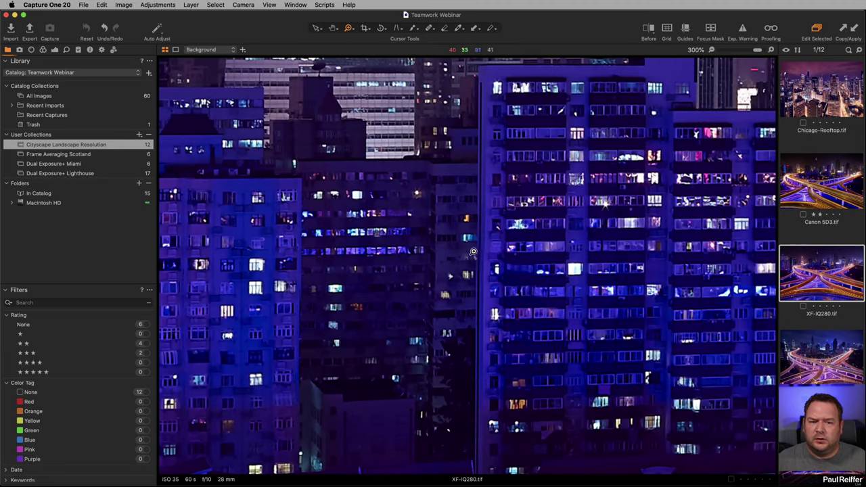
Step: Compare the apartment-block detail of Canon 5D3.tif and XF-IQ280.tif side by side at 300%, and fit both images in view
left_click(819, 196, "super")
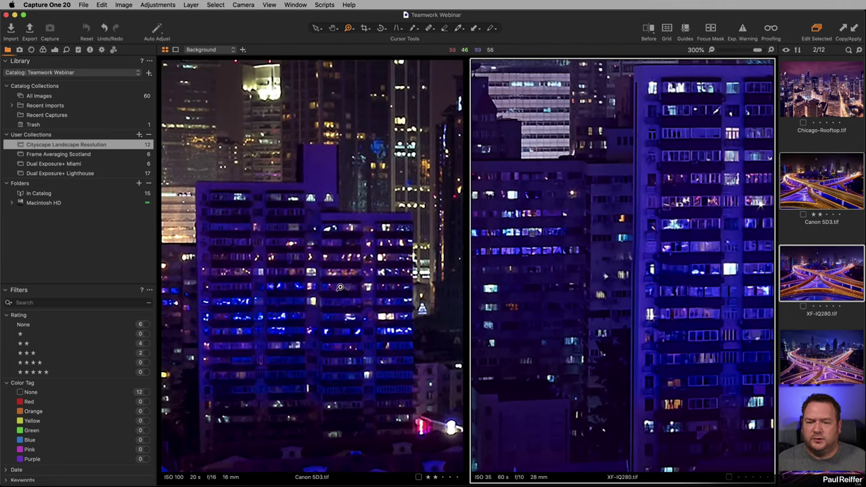
scroll(298, 274, "right", 10)
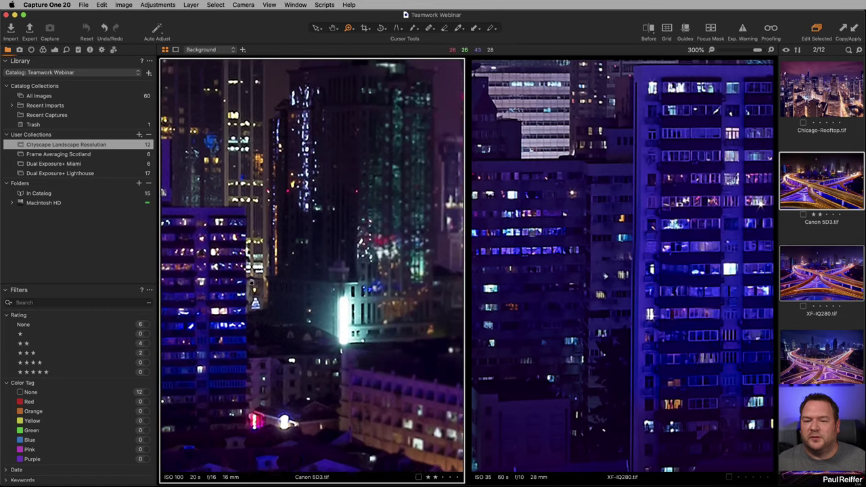
scroll(269, 278, "left", 10)
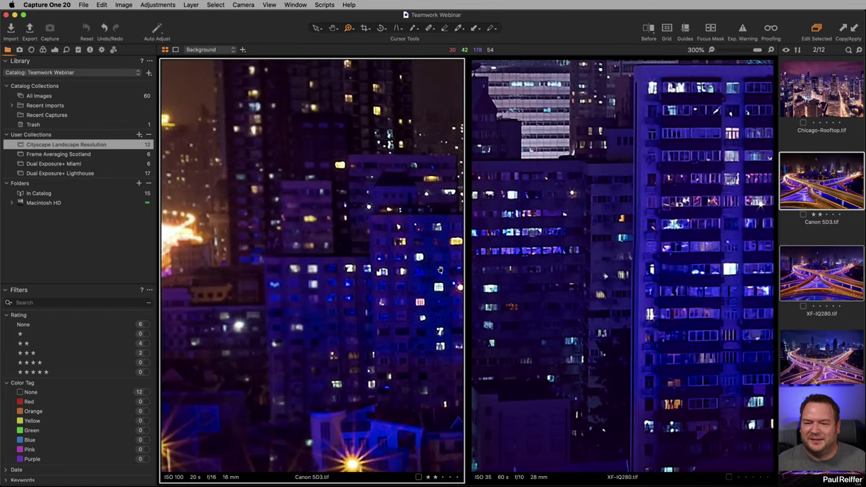
scroll(320, 290, "right", 10)
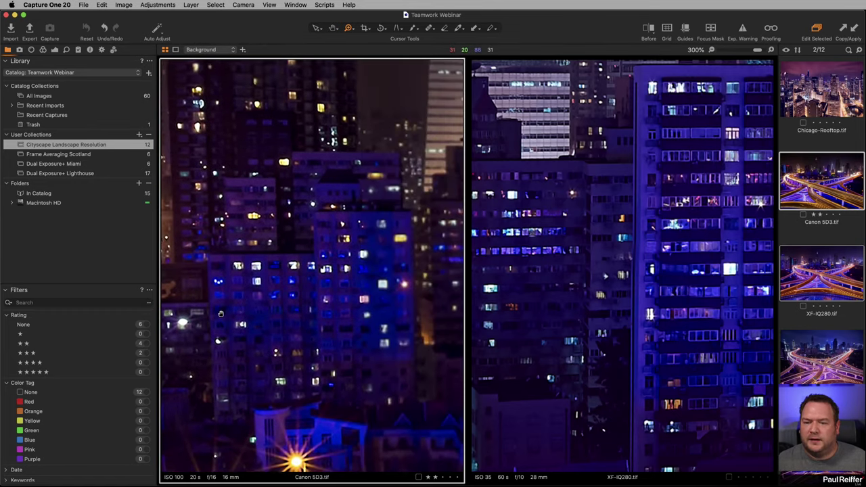
scroll(315, 292, "down", 3)
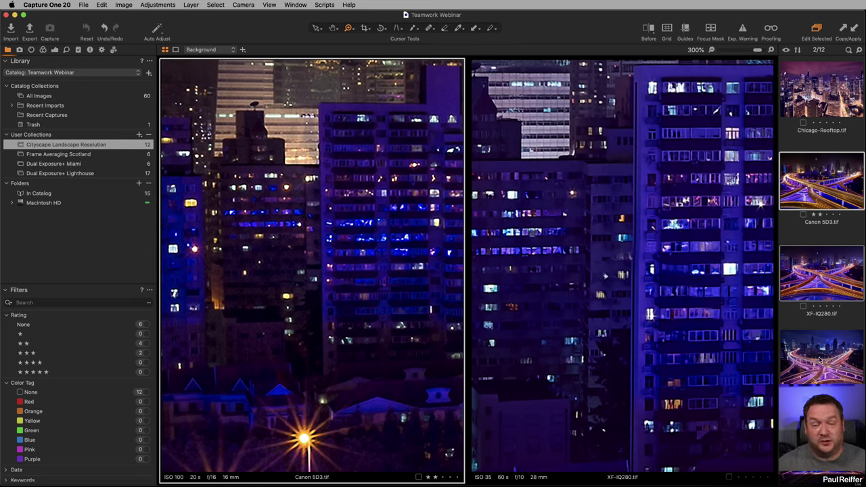
left_click(657, 299)
left_click(316, 265)
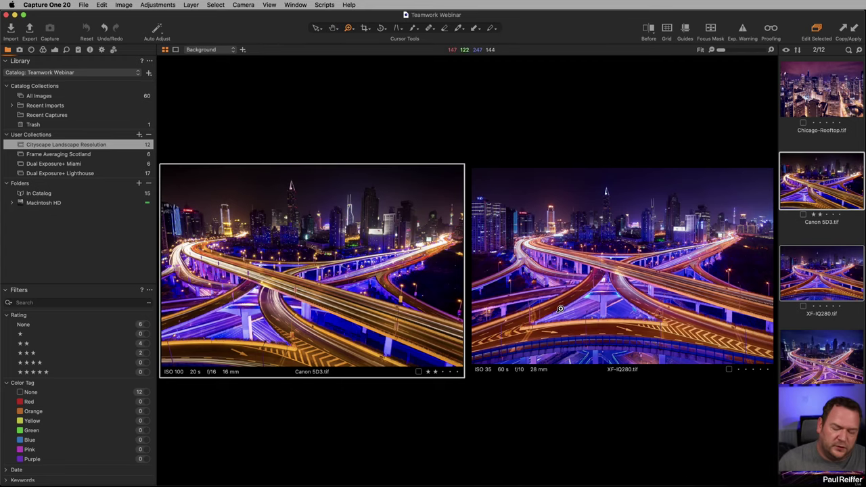
Step: Open XT-150MP.tif on its own and inspect the apartment blocks behind the highway at 200%
left_click(816, 363)
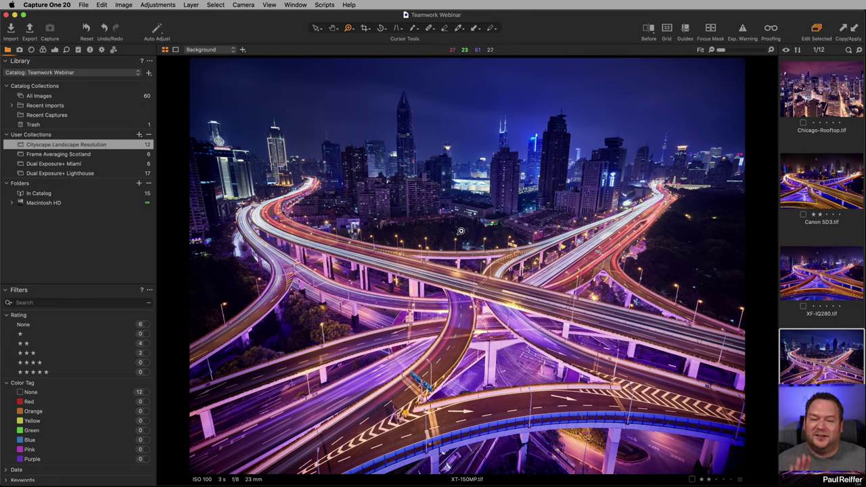
left_click(414, 207)
left_click(464, 259)
left_click(449, 251)
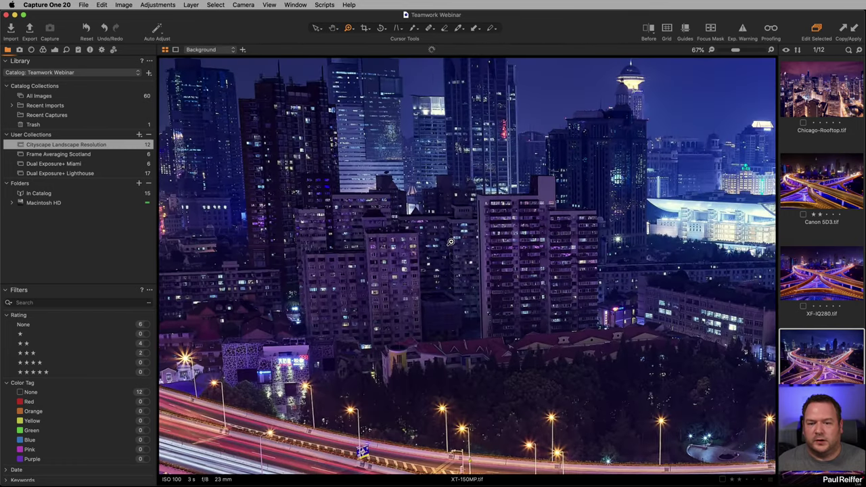
left_click(427, 261)
left_click(399, 271)
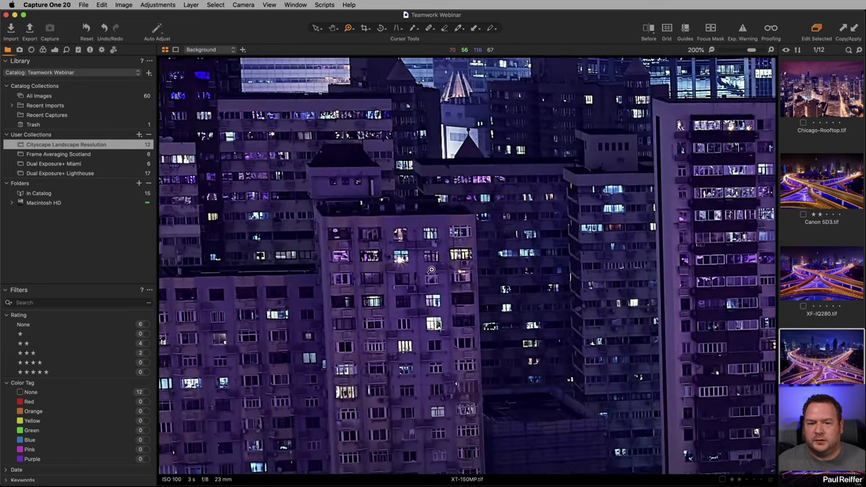
left_click(446, 282)
left_click_drag(356, 221, 306, 230)
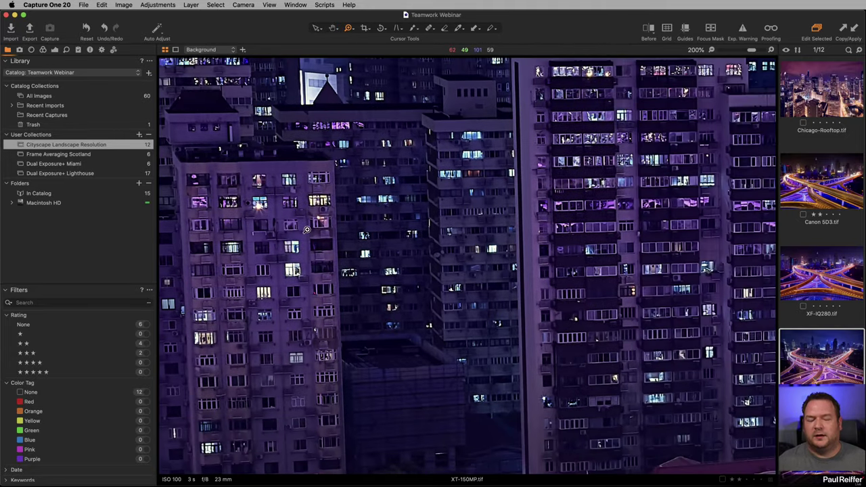
scroll(462, 250, "right", 5)
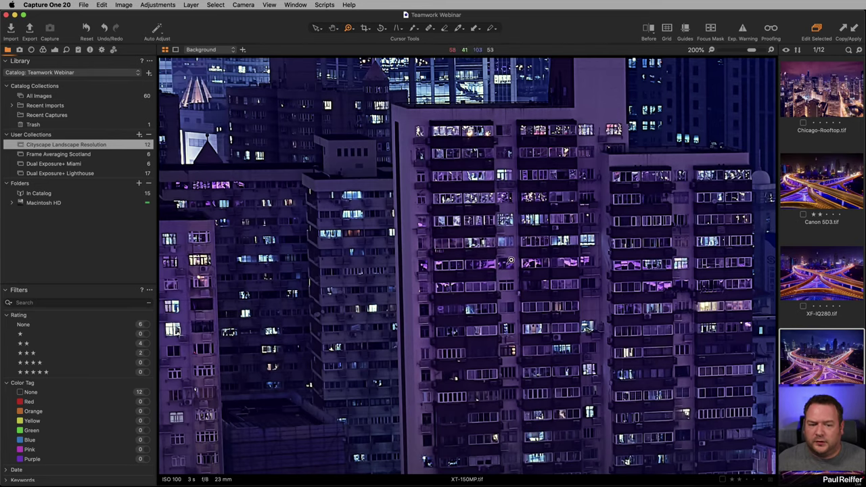
Step: Show XF-IQ280.tif beside XT-150MP.tif at 200% and bring the same apartment block into view in both
left_click(819, 284, "super")
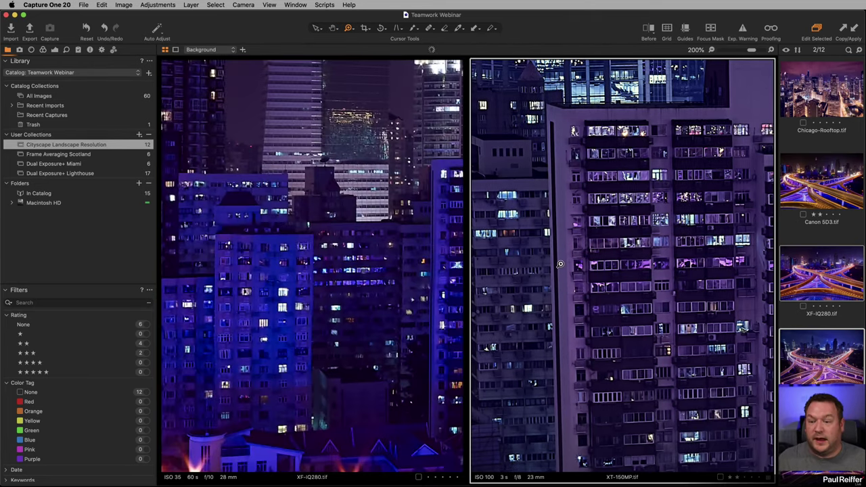
left_click_drag(420, 255, 282, 211)
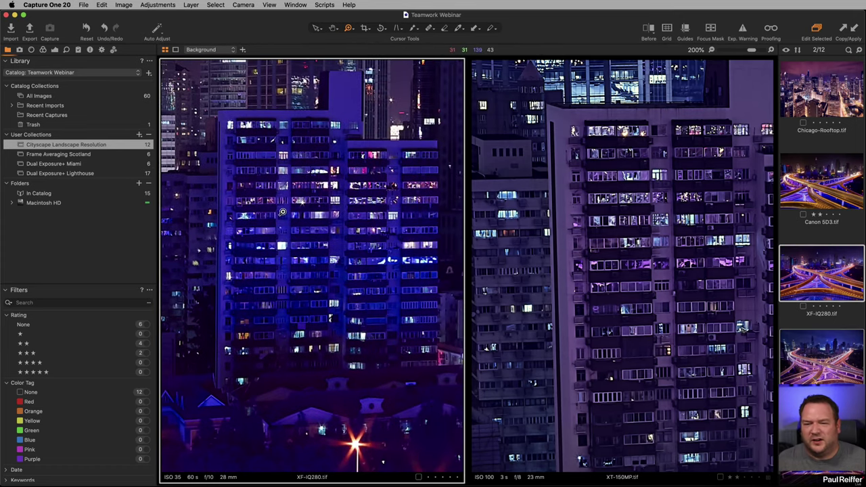
Step: Enlarge XF-IQ280.tif to 300%, and replace it with Canon 5D3.tif beside XT-150MP.tif, showing the same apartment block at 400%
left_click(282, 221)
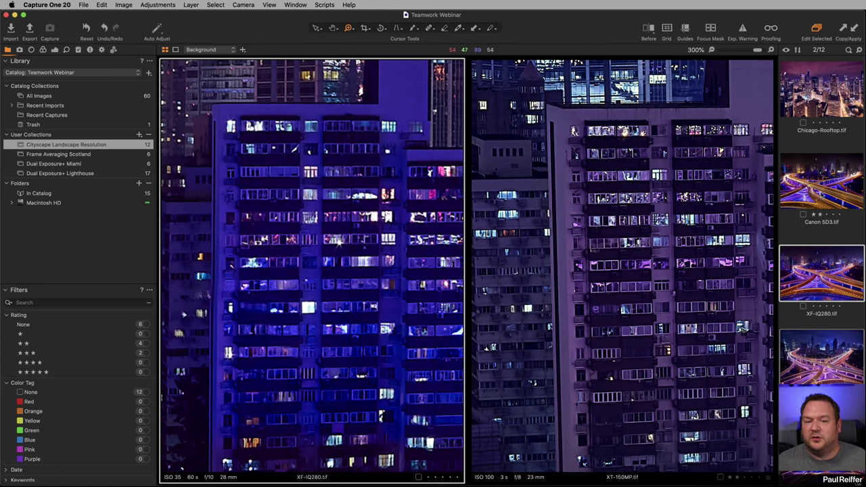
left_click(829, 273, "super")
left_click(827, 190, "super")
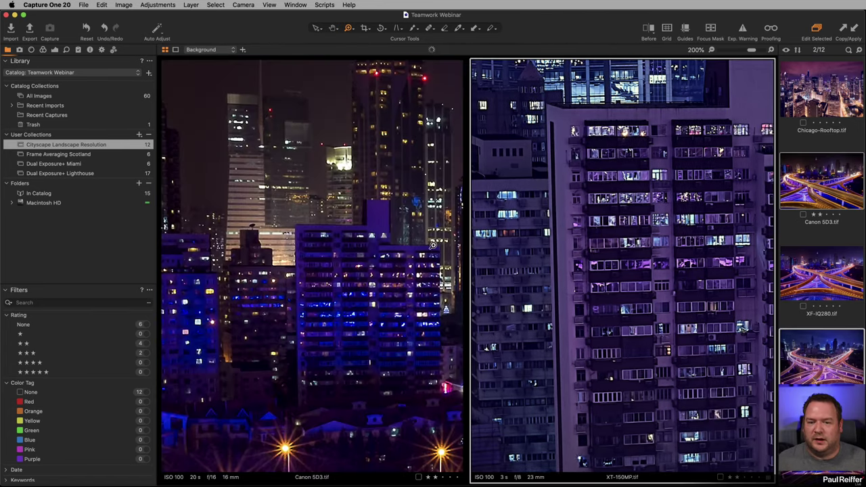
left_click_drag(281, 214, 412, 406)
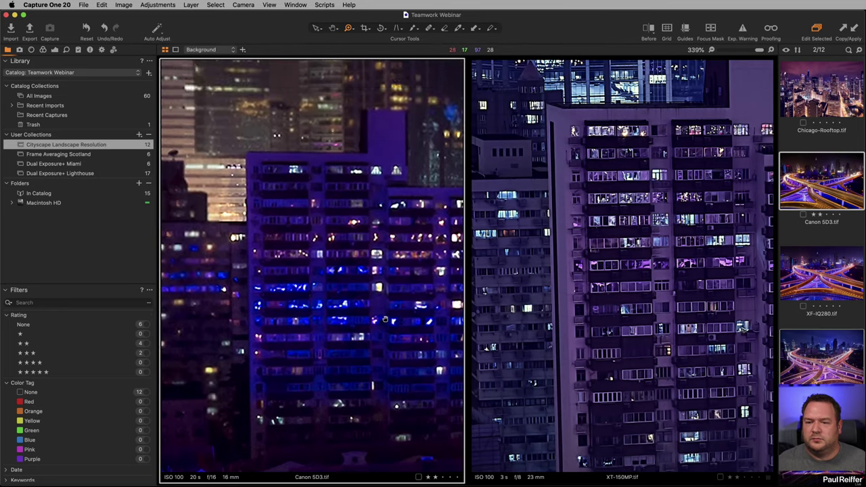
left_click(351, 263)
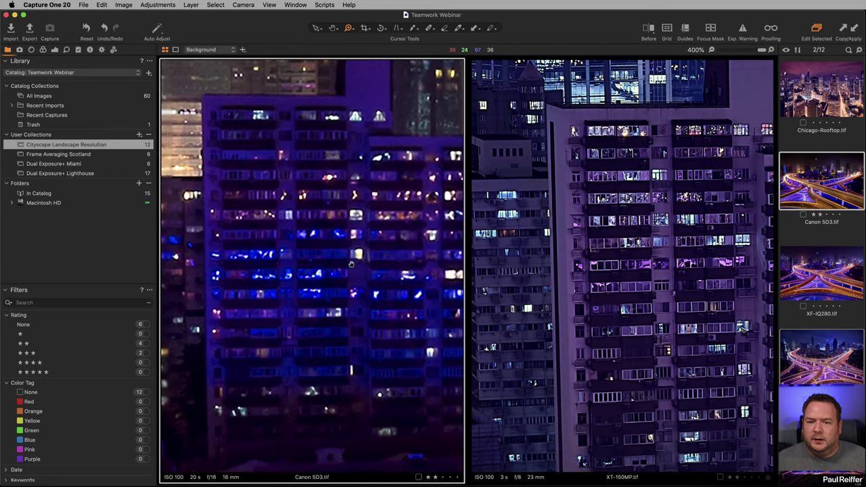
left_click_drag(351, 264, 362, 266)
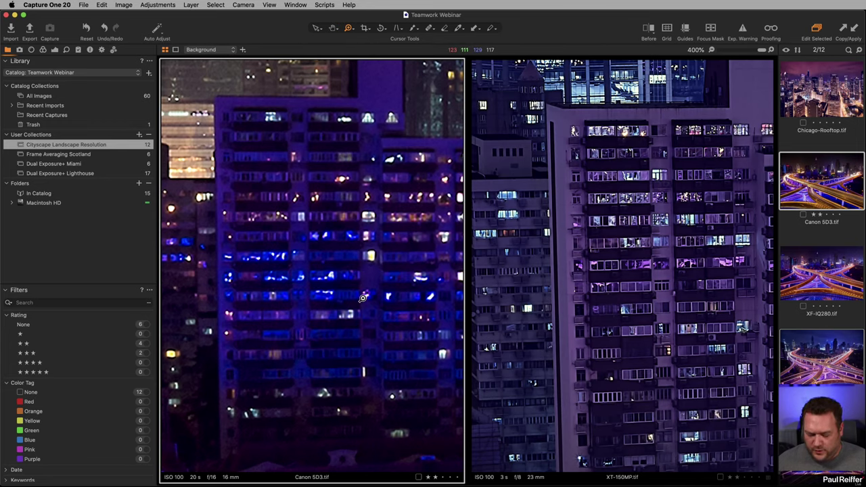
Step: View Comparison-3-Cameras.tif on its own, and open XT-150MP.tif zoomed to 61% on the buildings behind the highway
left_click(798, 324)
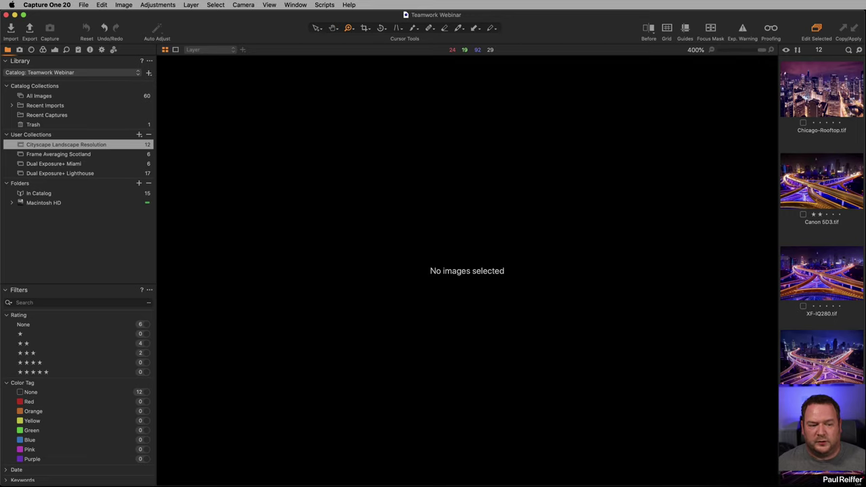
key("Right")
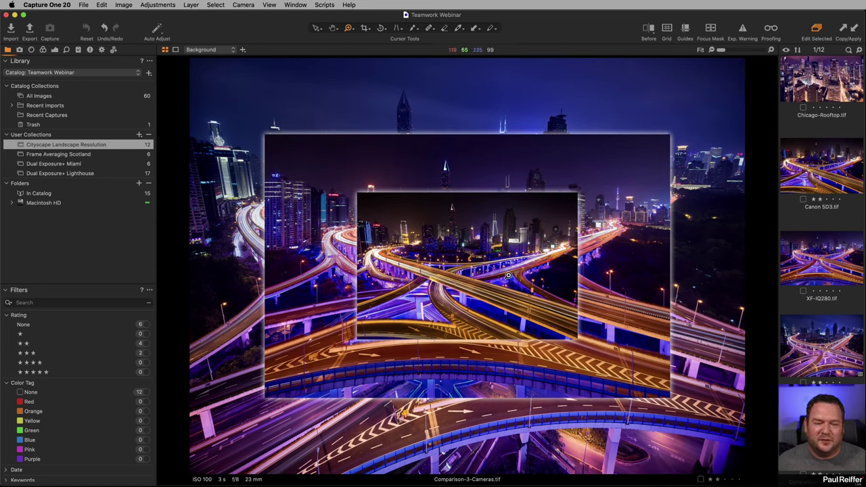
left_click(817, 173)
left_click(814, 343)
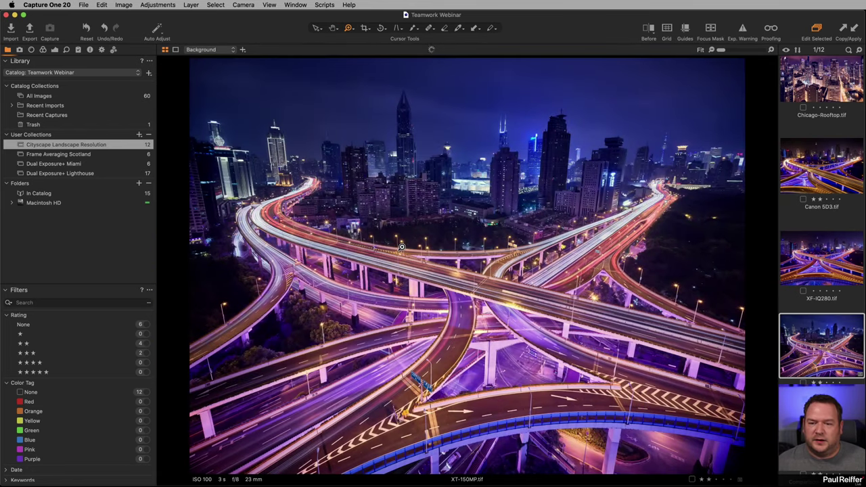
left_click_drag(344, 133, 461, 251)
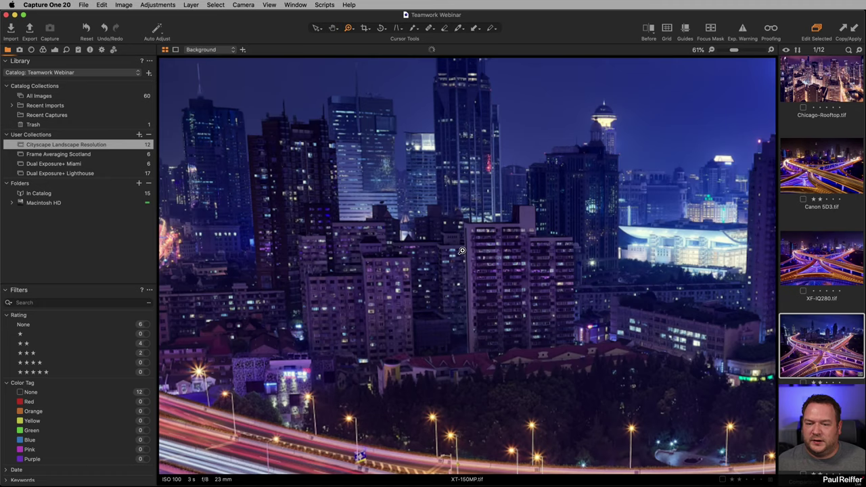
Step: Open Canon 5D3.tif on its own and inspect the skyline and the curved highway at 138%
left_click(811, 181)
left_click_drag(349, 149, 516, 331)
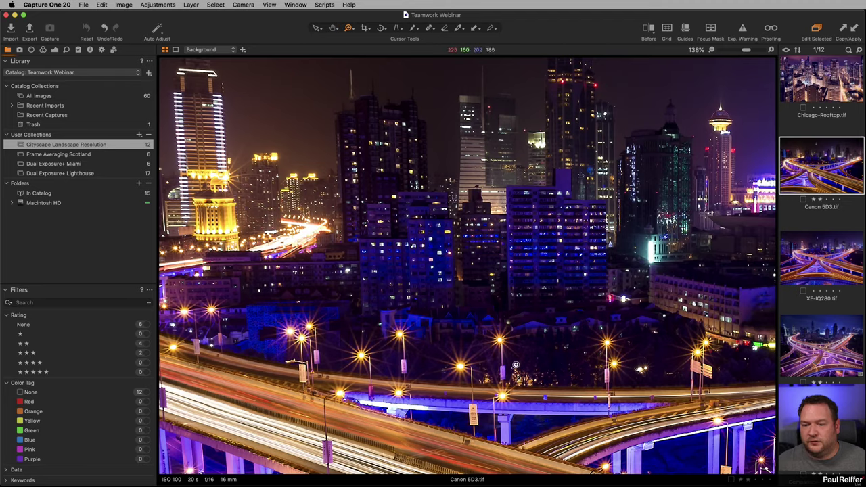
scroll(342, 277, "down", 10)
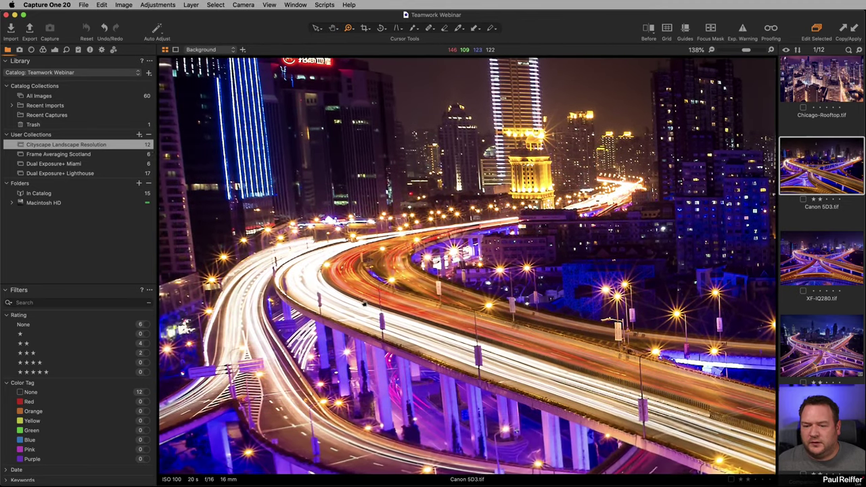
Step: Show XT-150MP.tif beside Canon 5D3.tif at 138% and bring the gold-lit building below the tower into view in both
left_click(819, 347, "super")
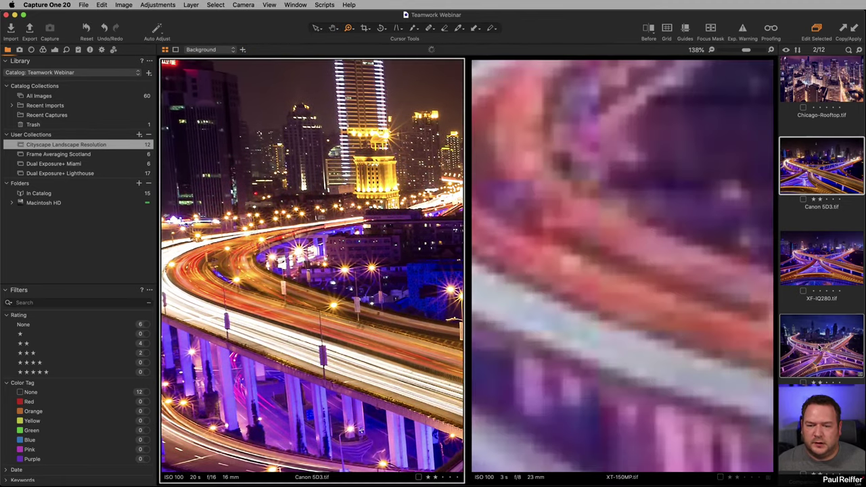
left_click(587, 287)
scroll(596, 298, "up", 6)
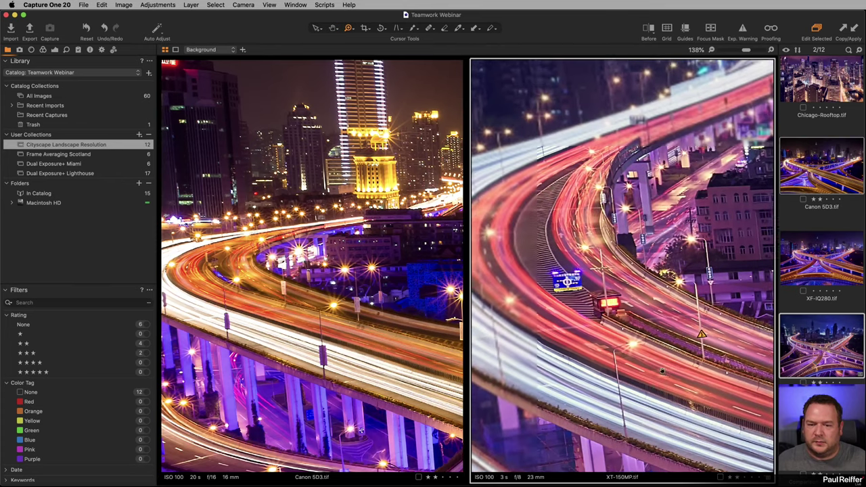
scroll(598, 307, "up", 5)
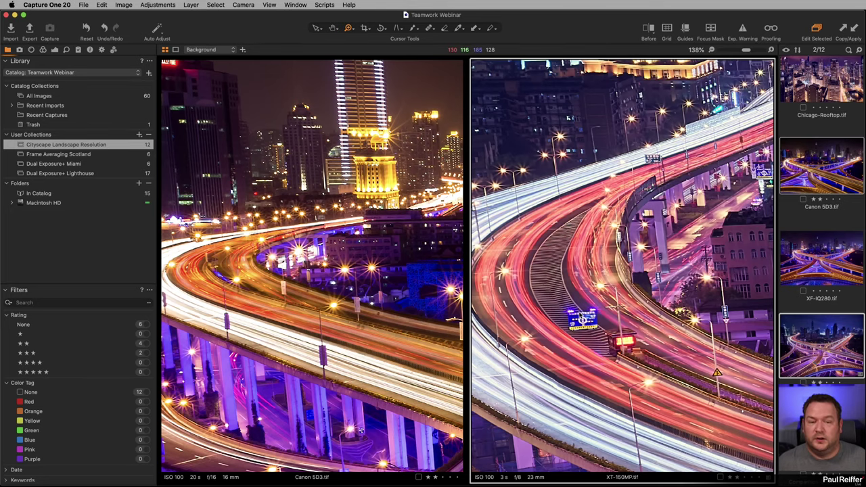
scroll(636, 262, "up", 5)
scroll(637, 261, "right", 5)
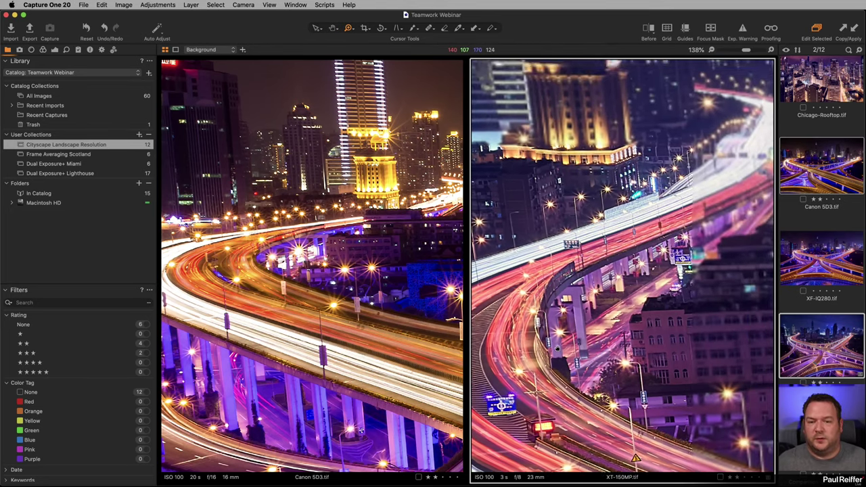
scroll(312, 265, "up", 5)
scroll(312, 265, "right", 3)
scroll(623, 266, "up", 10)
scroll(623, 265, "right", 4)
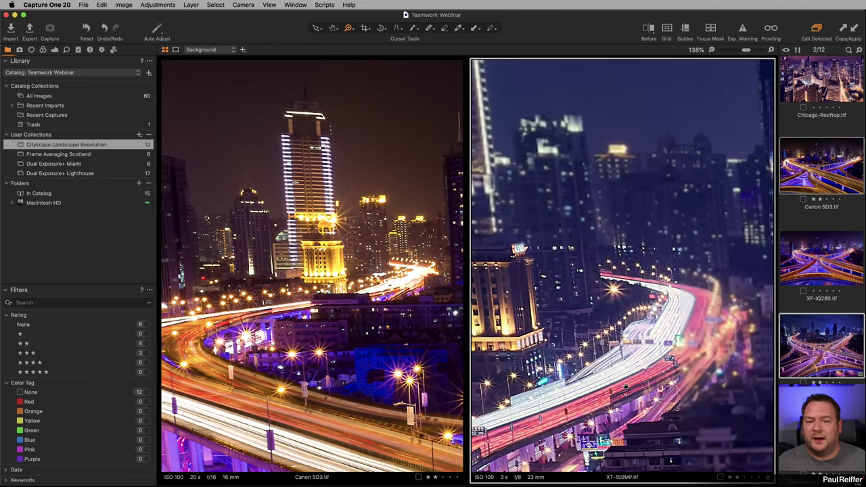
scroll(625, 387, "left", 8)
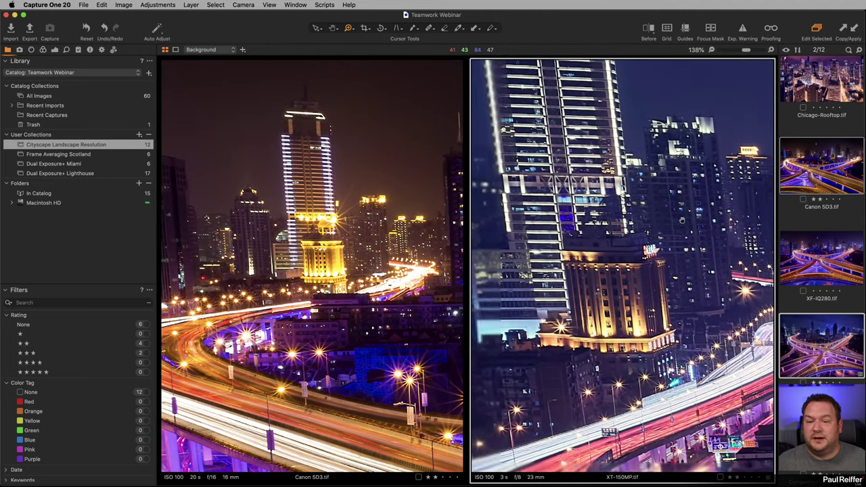
Step: Enlarge Canon 5D3.tif to 300% on the gold-lit building and the base of the tower
left_click(313, 196)
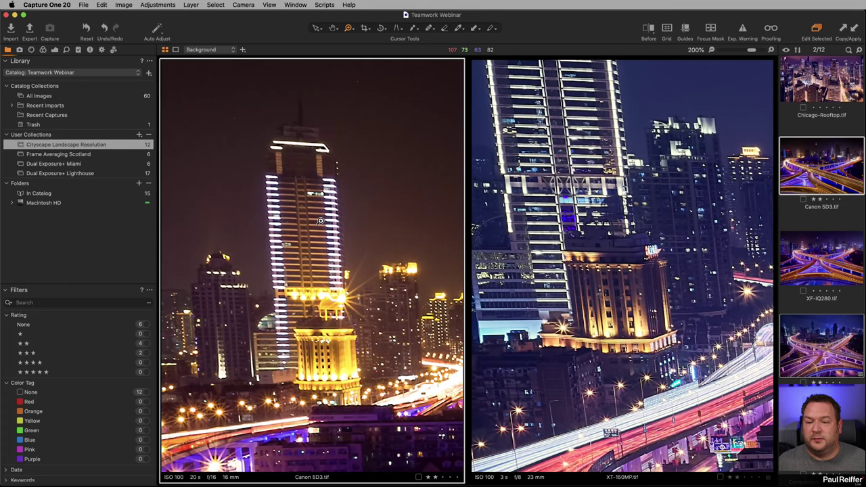
left_click(367, 368)
scroll(367, 368, "up", 5)
scroll(367, 367, "left", 2)
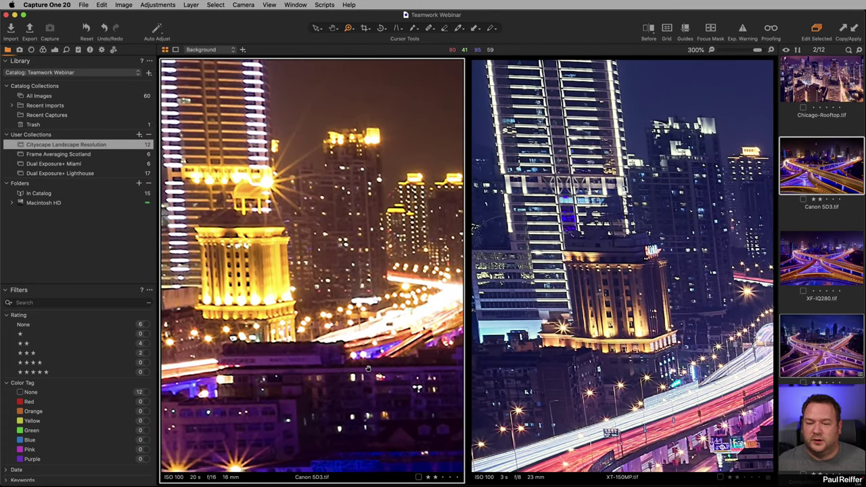
scroll(367, 367, "left", 3)
scroll(367, 367, "up", 2)
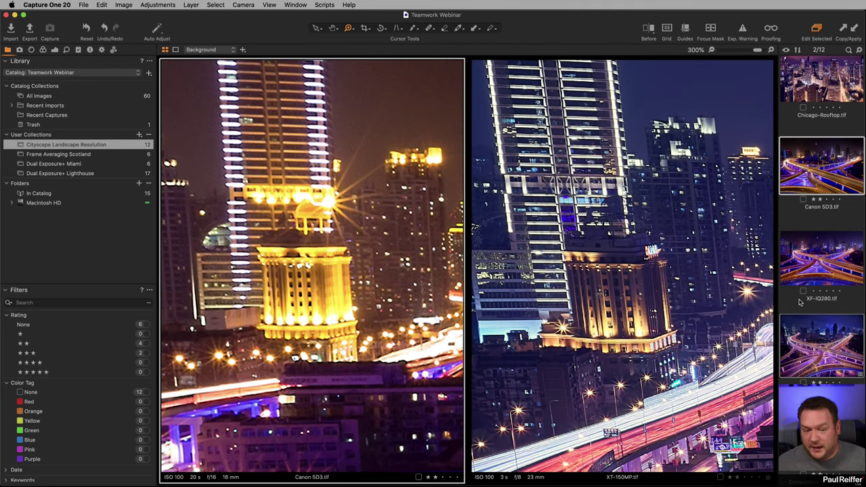
Step: Compare the gold-lit building in XF-IQ280.tif and XT-150MP.tif side by side at 138%, and fit both images in view
left_click(812, 189, "super")
left_click(821, 257, "super")
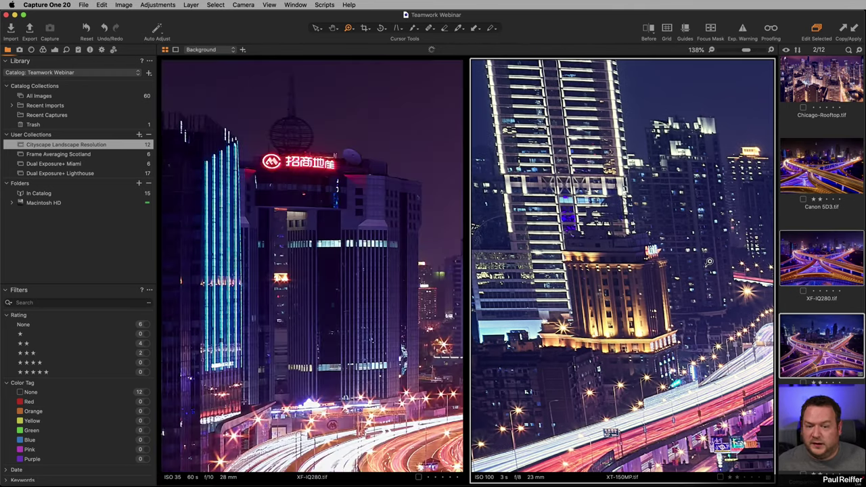
left_click_drag(321, 391, 239, 278)
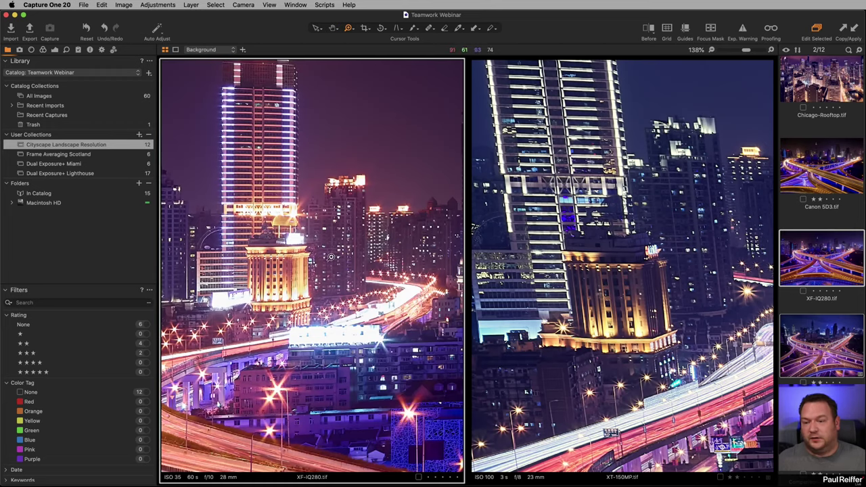
left_click_drag(630, 278, 633, 323)
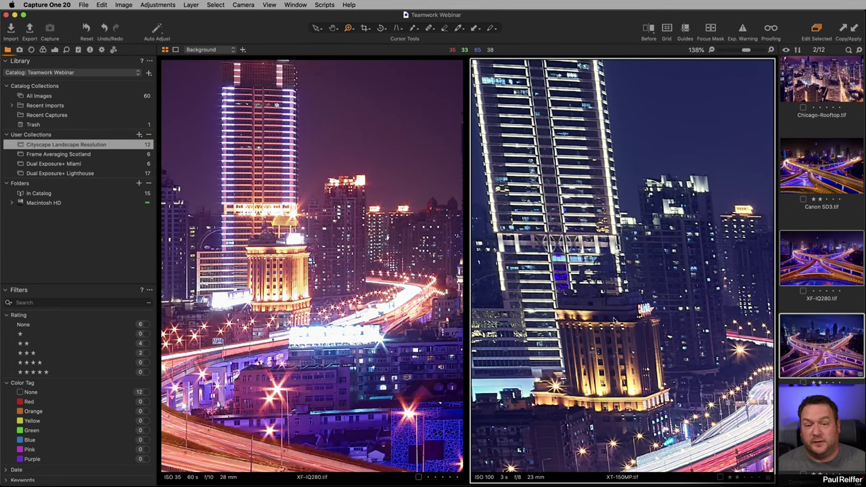
key("super+0")
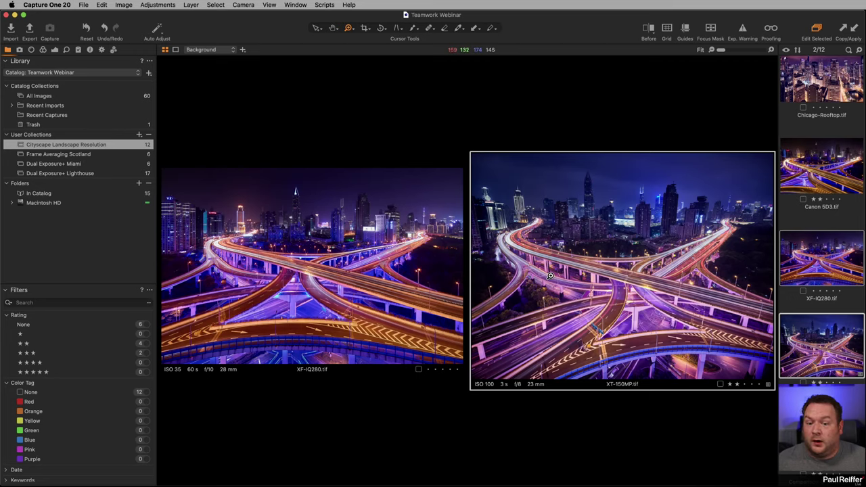
Step: Open TW-DG-CF003485.eip, inspect the spiral road's light trails at 122%, and fit the whole image in view
scroll(830, 266, "down", 1)
scroll(829, 266, "down", 10)
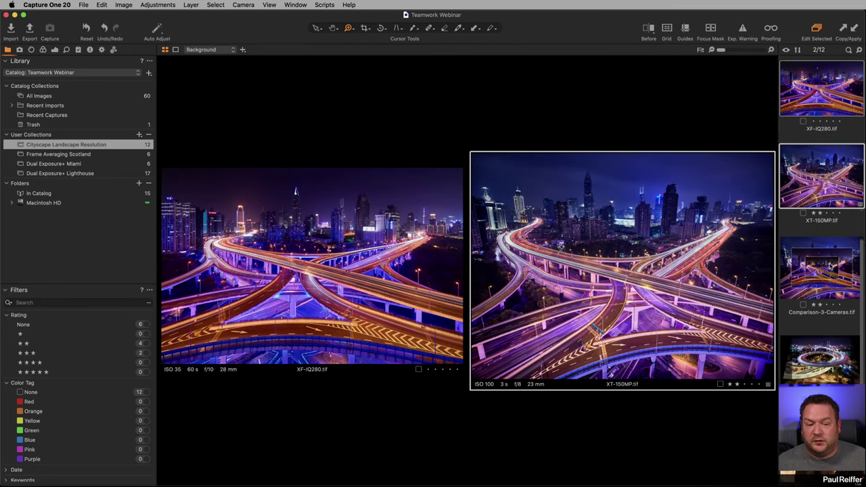
left_click(823, 290)
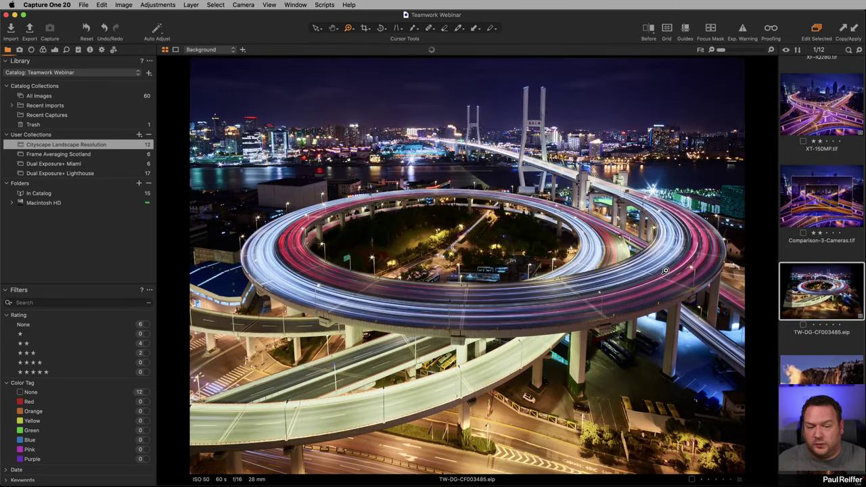
left_click_drag(537, 272, 649, 359)
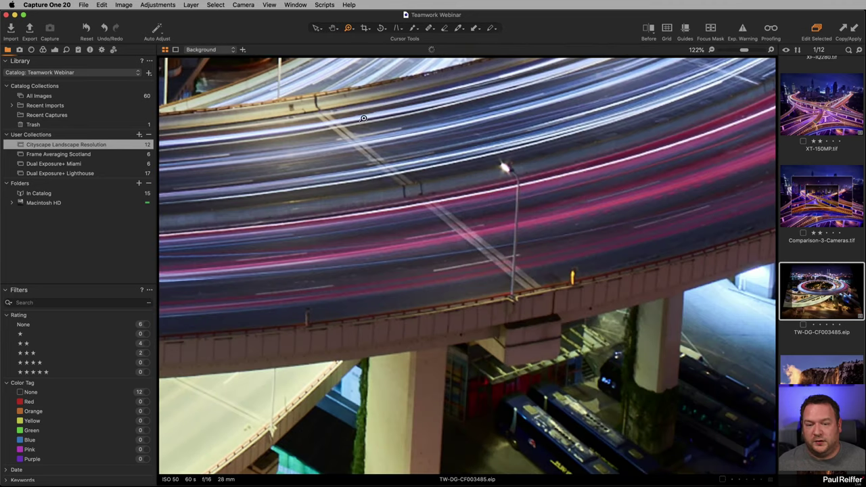
scroll(435, 200, "up", 5)
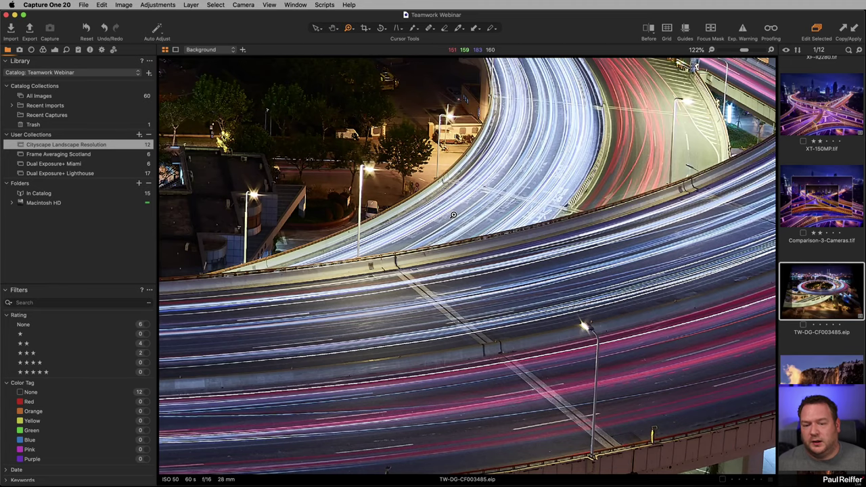
key("super+0")
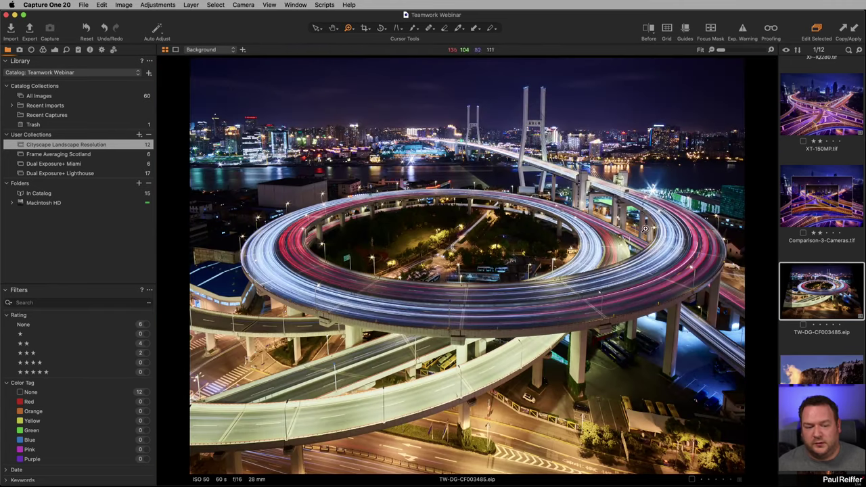
Step: View Yosemite-Firefall-Day-2-150mm.tif, and inspect the waterfall and snowy clifftop in Yosemite-Firefall-Day-3-240mm.tif at 100%
scroll(816, 298, "down", 3)
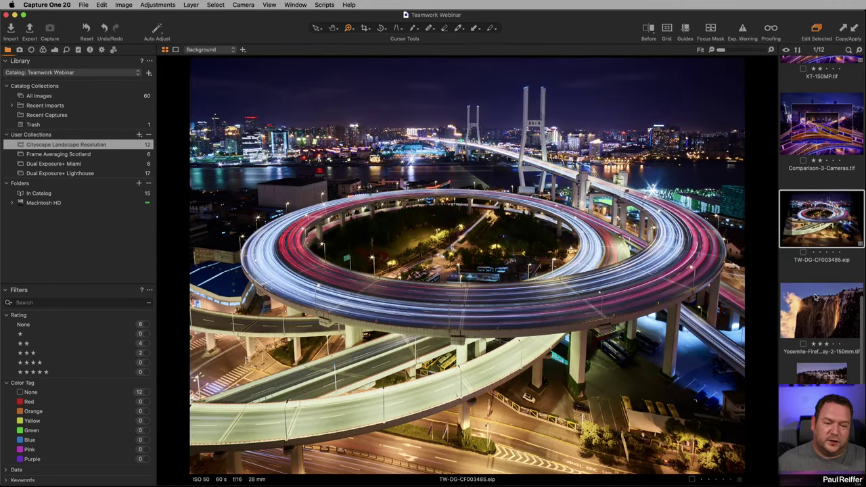
left_click(833, 318)
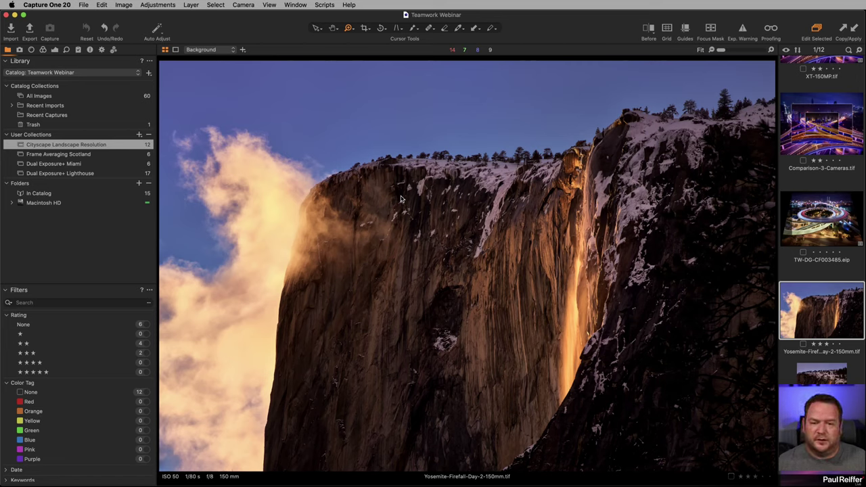
left_click(810, 373)
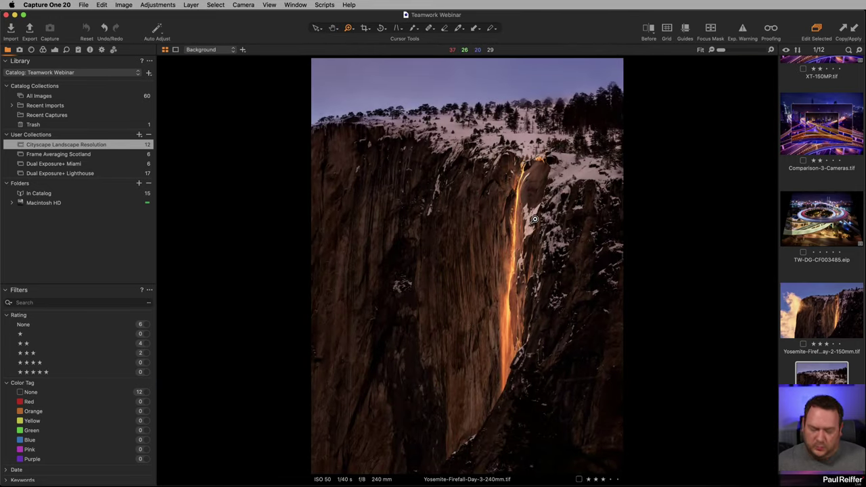
left_click(519, 203)
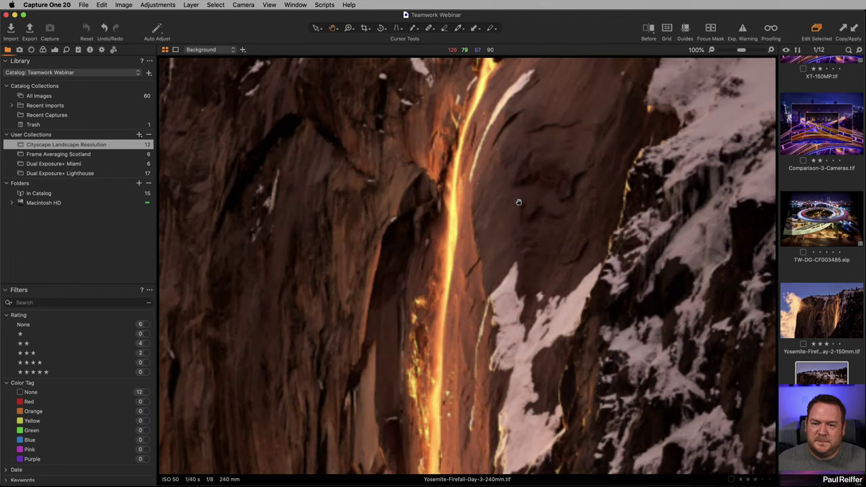
scroll(539, 338, "down", 5)
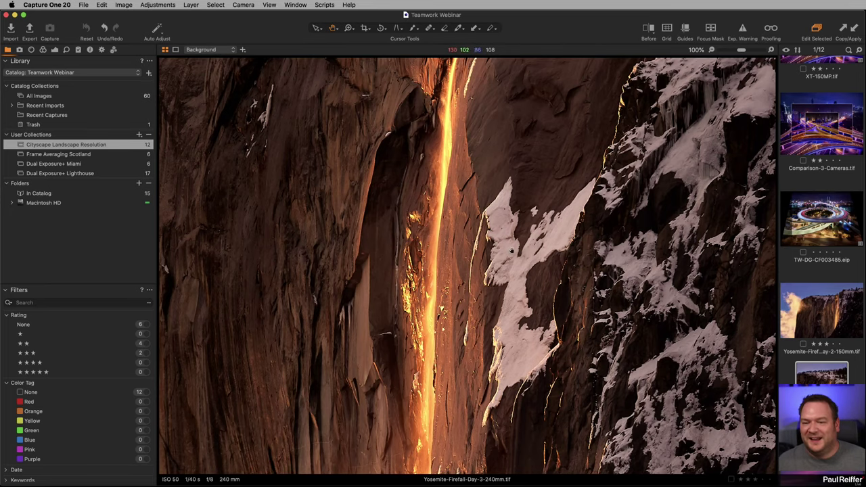
scroll(584, 218, "up", 5)
scroll(534, 389, "up", 8)
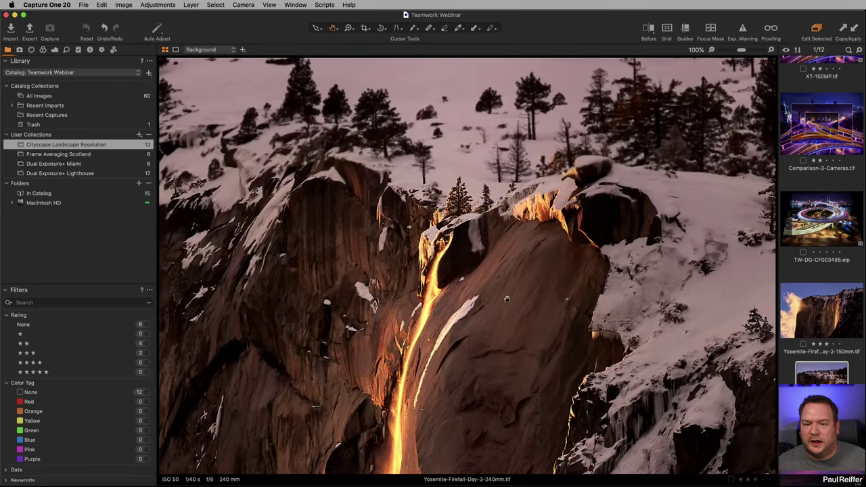
Step: Inspect the clifftop and misty treeline of Yosemite-Firefall-Day-3-240mm.tif at 100%, and fit the whole image in view
scroll(539, 294, "up", 8)
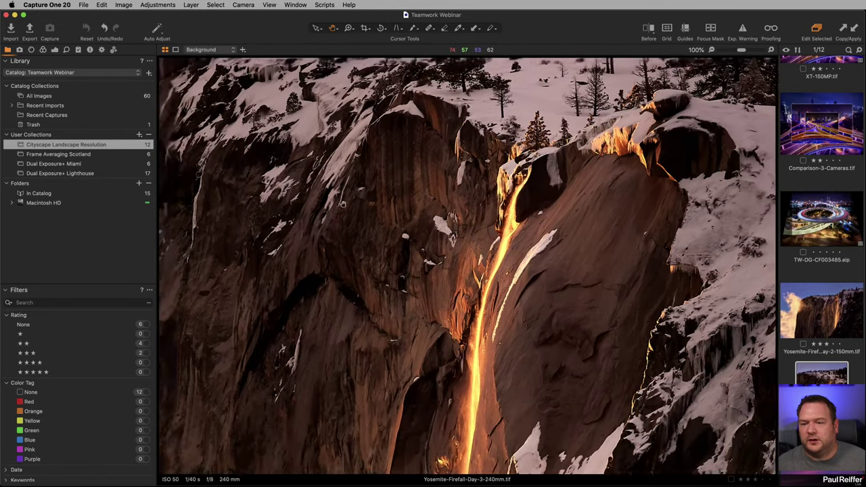
scroll(467, 266, "up", 8)
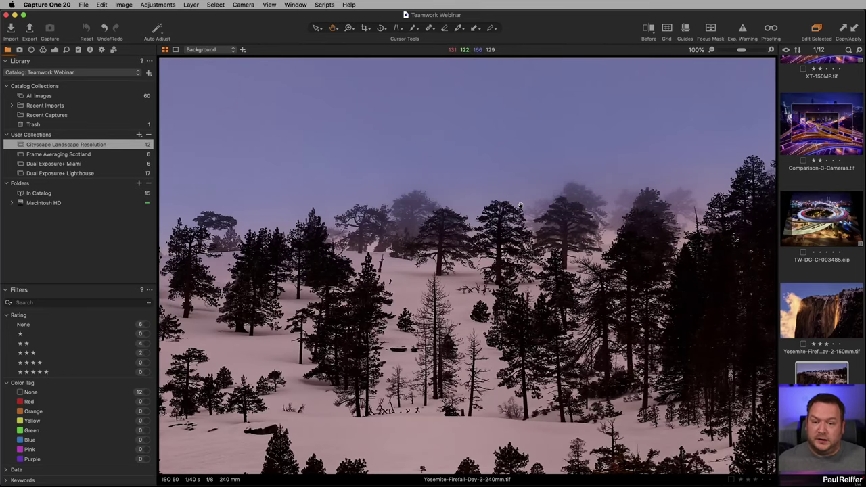
key("super+0")
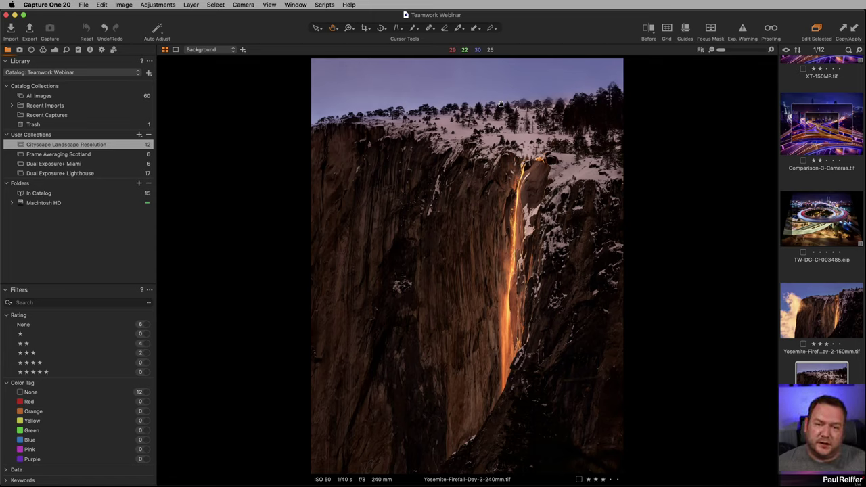
Step: View Jackson-Schwabachers-Landing-Teton-Sunrise-P0001193.tif, inspect the mountains and river at 40%, and fit the whole image in view
key("Down")
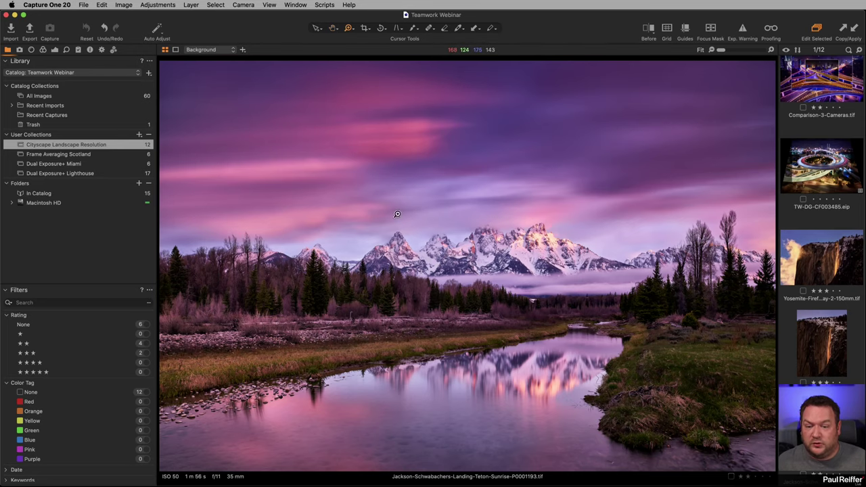
key("z")
left_click(688, 410)
left_click_drag(652, 406, 648, 354)
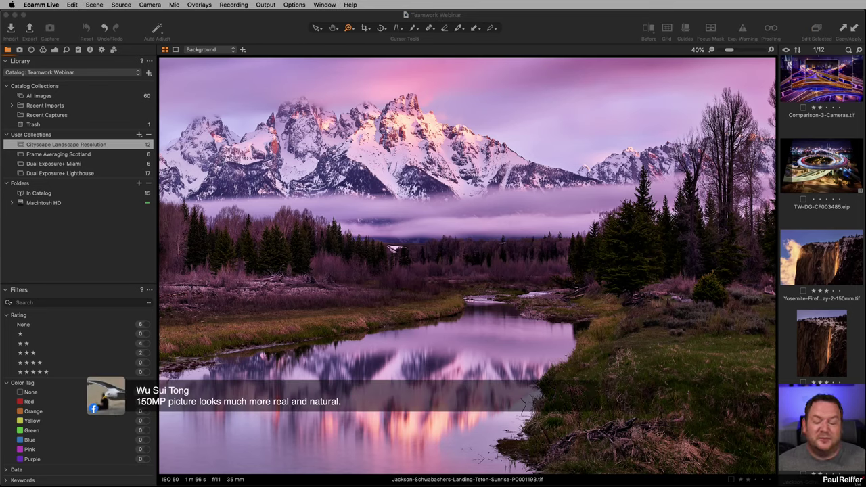
scroll(556, 342, "down", 2)
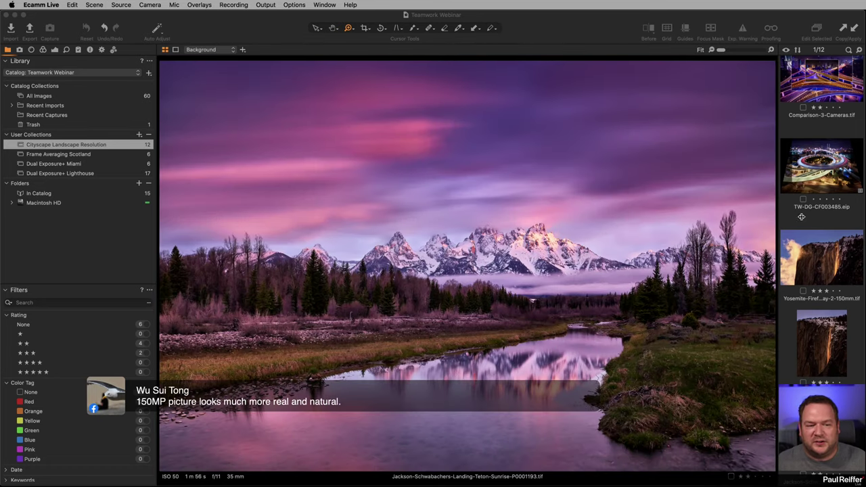
Step: Compare the full views of XT-150MP.tif and Canon 5D3.tif in turn, ending on XT-150MP.tif
scroll(801, 218, "up", 4)
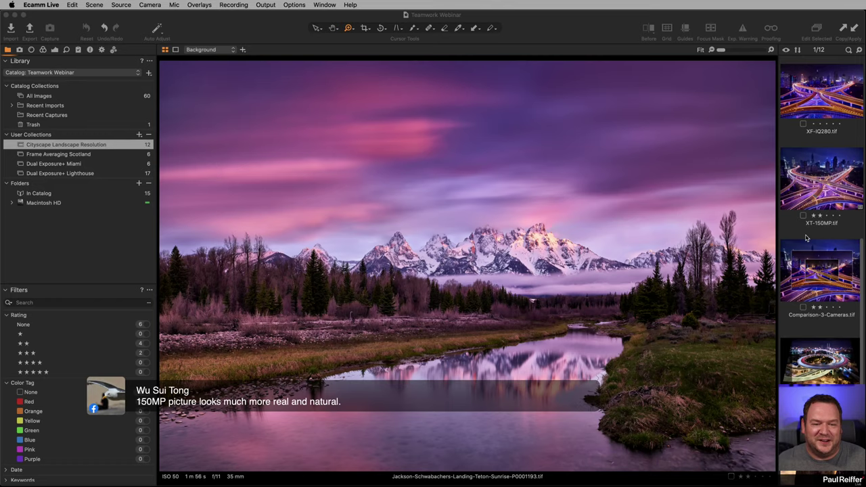
left_click(827, 187)
scroll(800, 184, "up", 3)
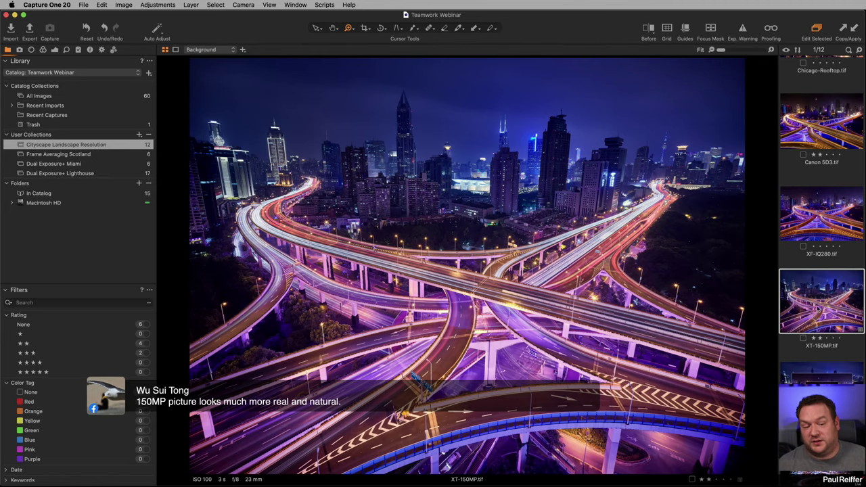
left_click(822, 126)
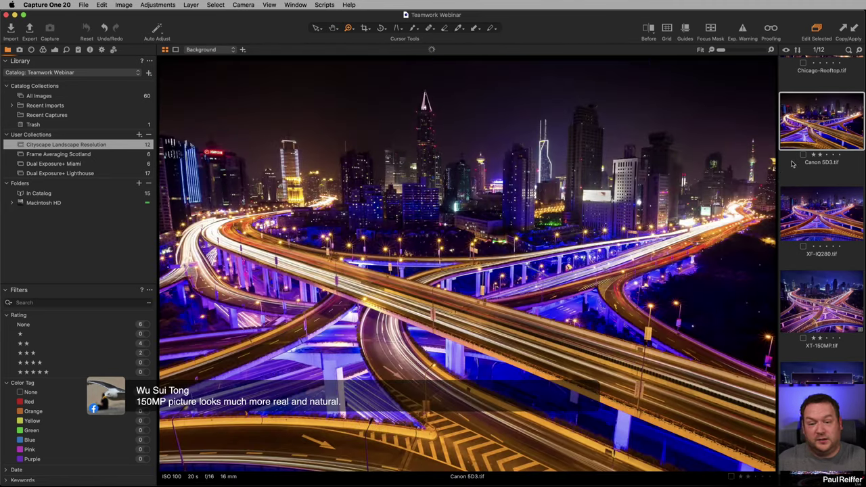
left_click(833, 314)
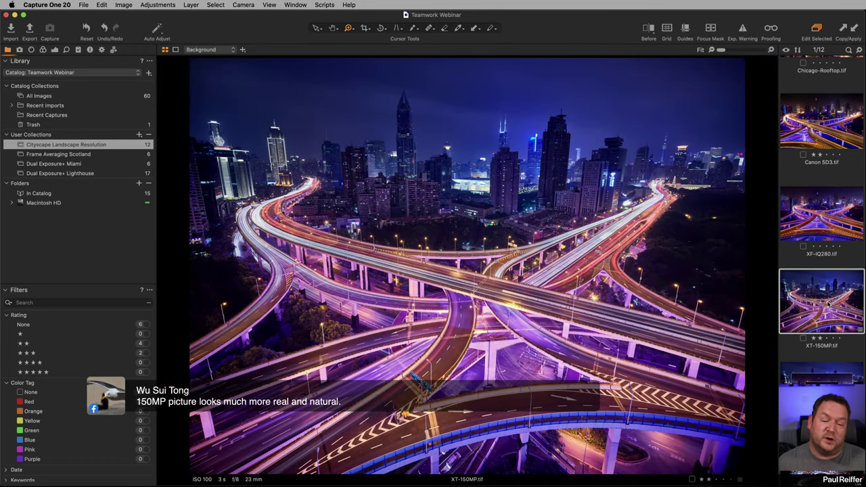
scroll(827, 304, "down", 5)
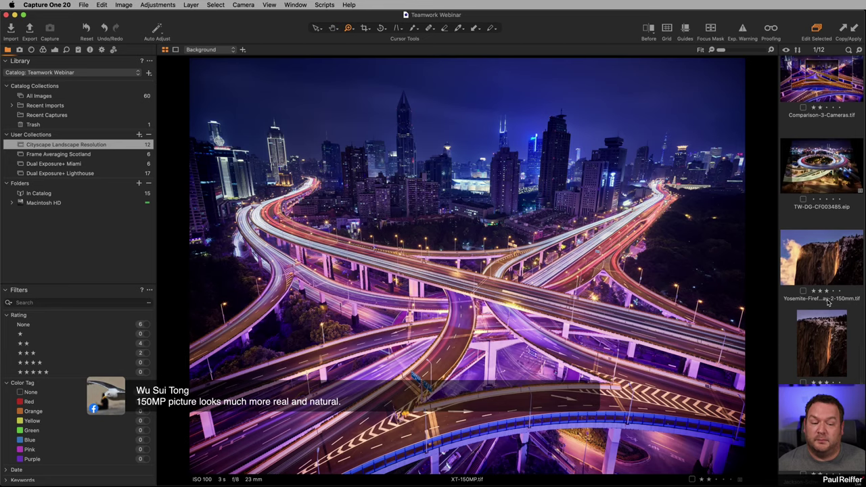
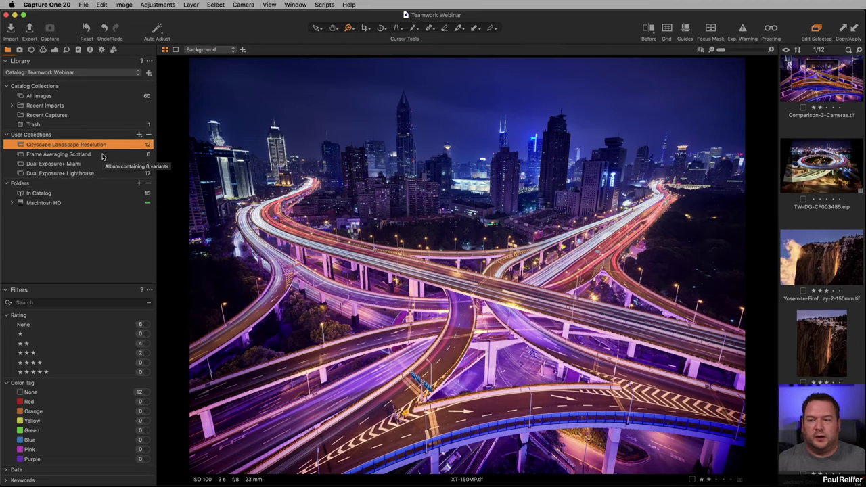
Step: Open Kilchurn-Castle-P0000933.tif from the Frame Averaging Scotland album, inspect the castle at 50% and 100%, and fit the whole image in view
left_click(103, 156)
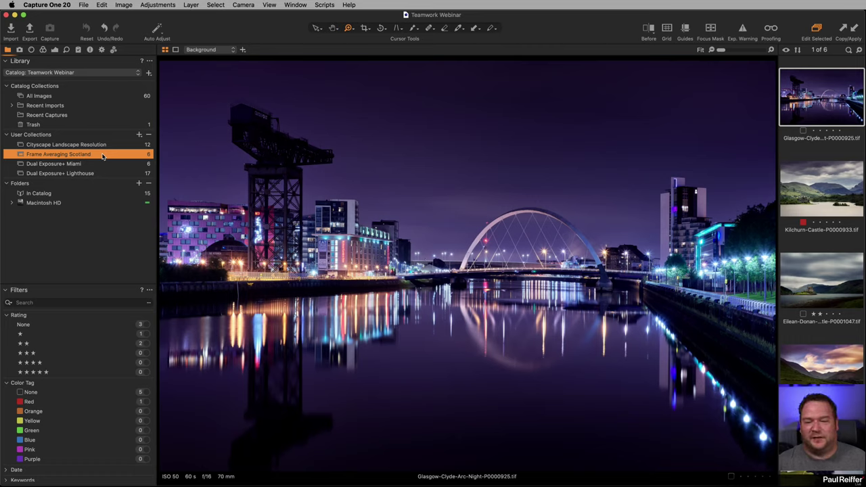
left_click(812, 196)
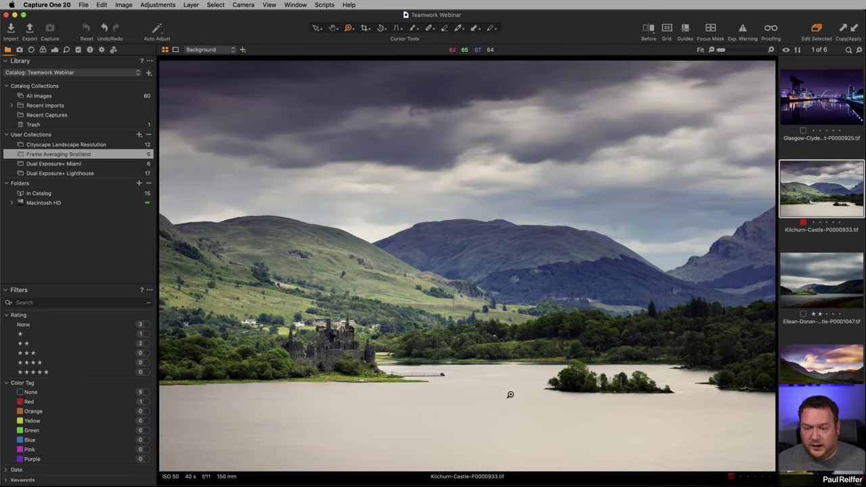
left_click(328, 357)
left_click(401, 291)
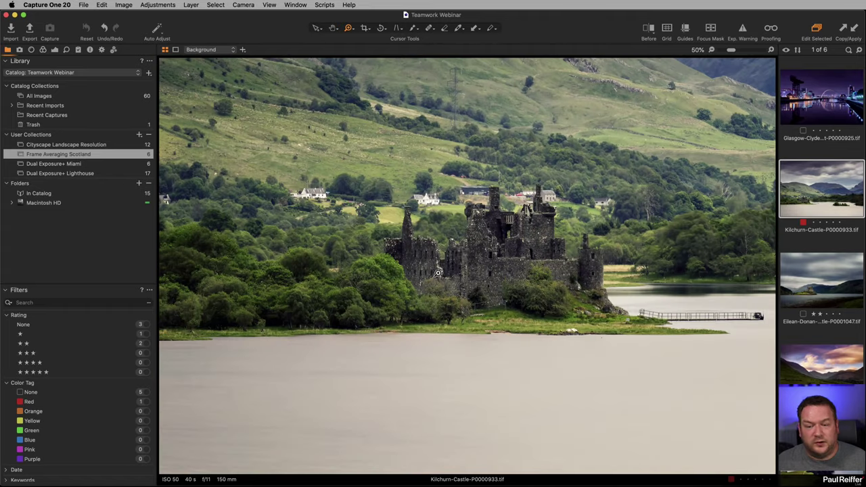
left_click(410, 294)
left_click(419, 297)
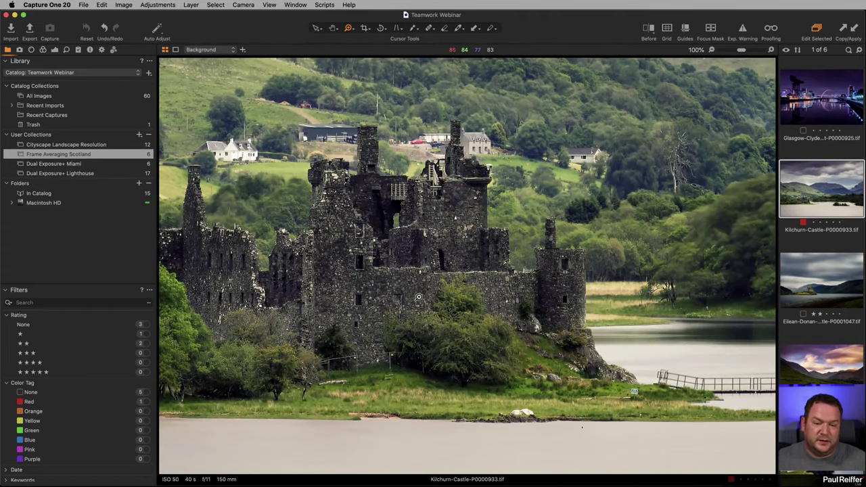
left_click_drag(389, 305, 513, 331)
left_click_drag(621, 346, 466, 320)
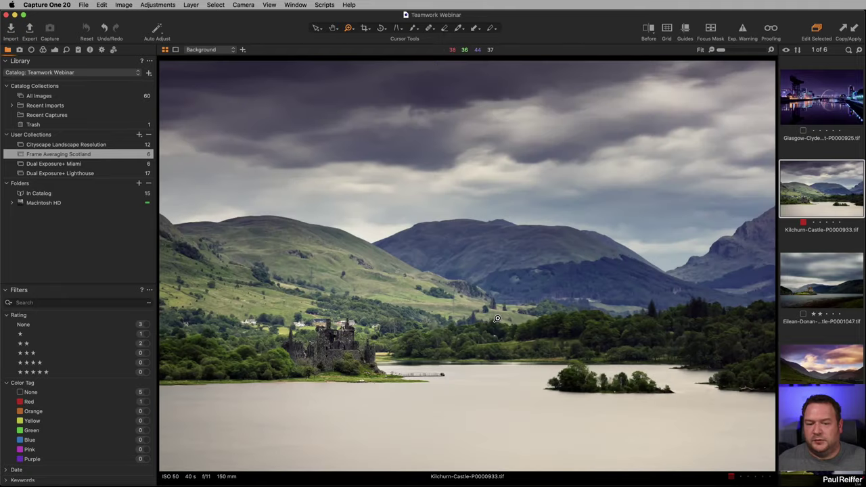
left_click(481, 322)
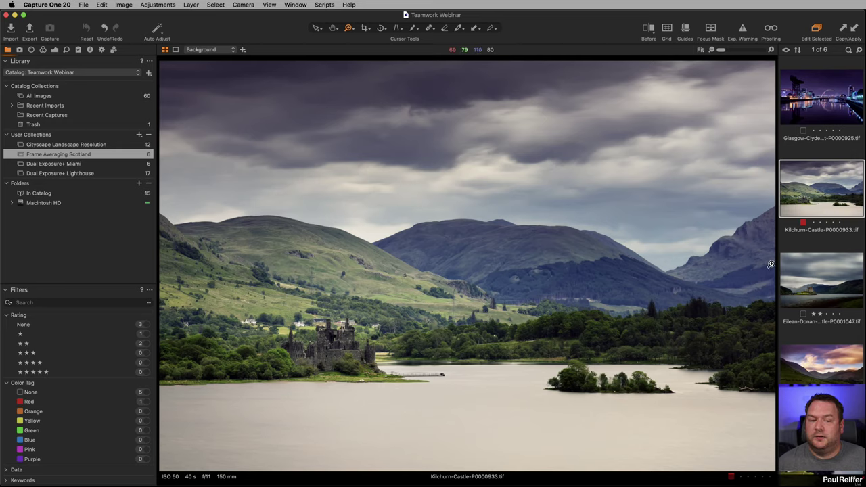
Step: Open Eilean-Donan-Castle-P0001047.tif and examine the castle and flagpole at 50% and 67%
left_click(814, 291)
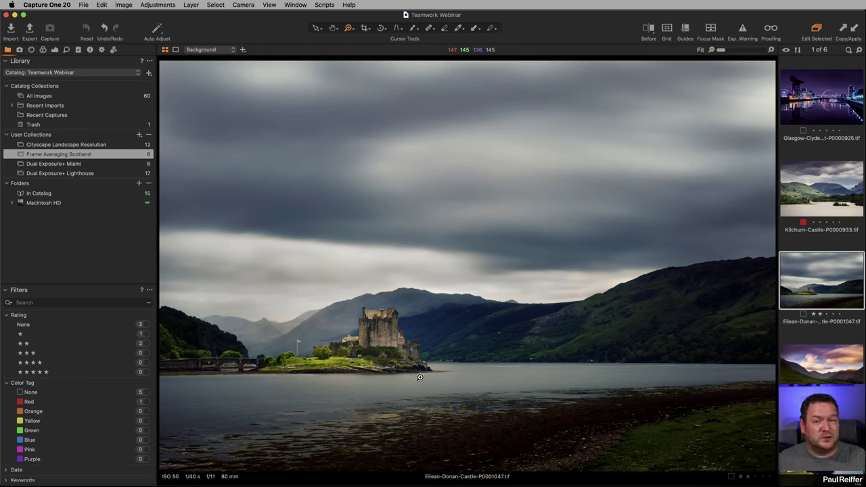
left_click(367, 341)
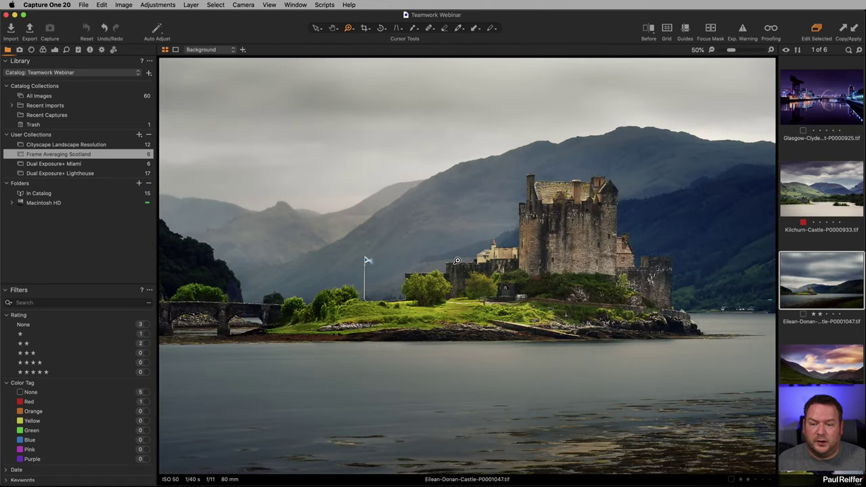
left_click(459, 260)
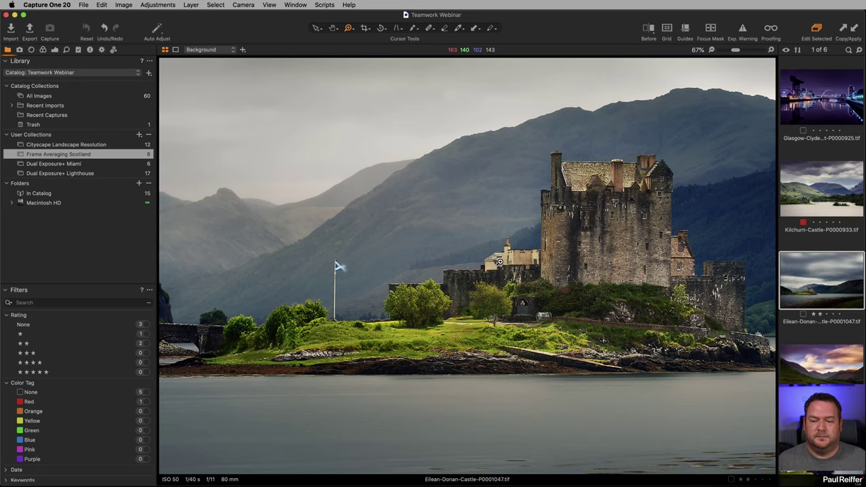
left_click_drag(534, 242, 379, 337)
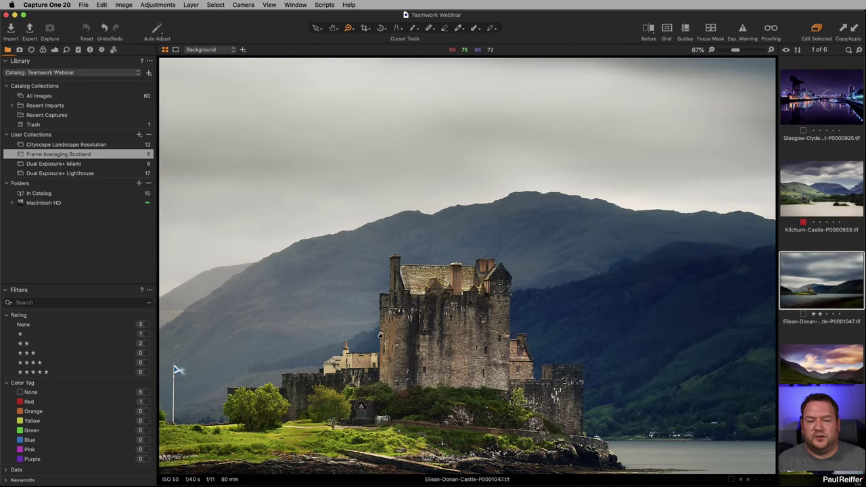
Step: Examine the Eilean Donan castle against the blurred sky at 33% and 25%, and fit the whole image in view
scroll(419, 271, "up", 3)
scroll(433, 264, "down", 6)
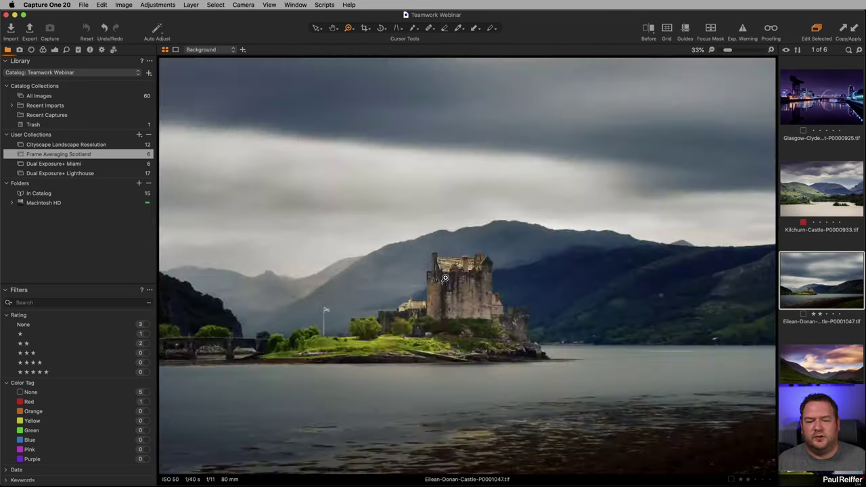
left_click_drag(369, 319, 476, 320)
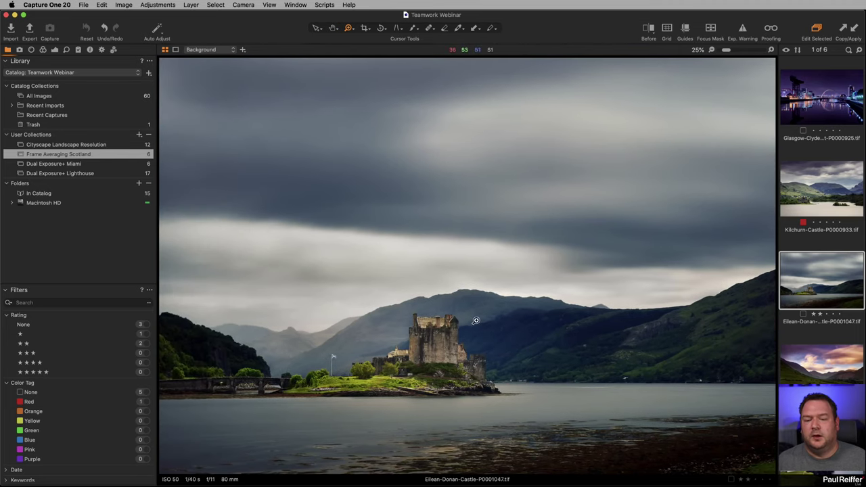
scroll(412, 341, "up", 1)
scroll(447, 271, "up", 5)
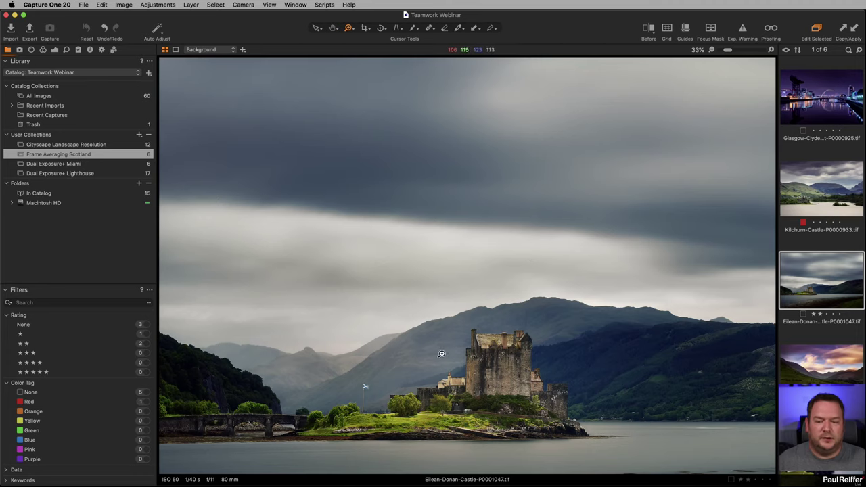
left_click(459, 382)
key("h")
key("super+0")
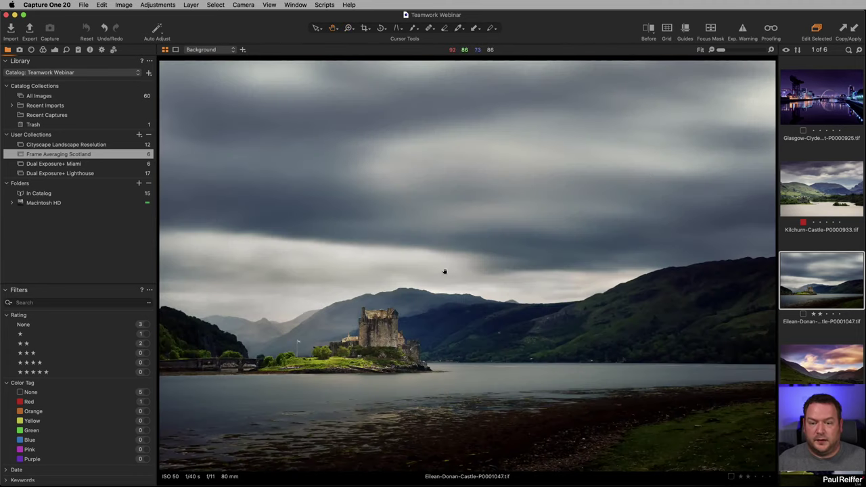
Step: Inspect the Eilean Donan castle, flag and shoreline water at 100%, and fit the whole image in view
left_click(325, 337)
left_click_drag(618, 282, 453, 353)
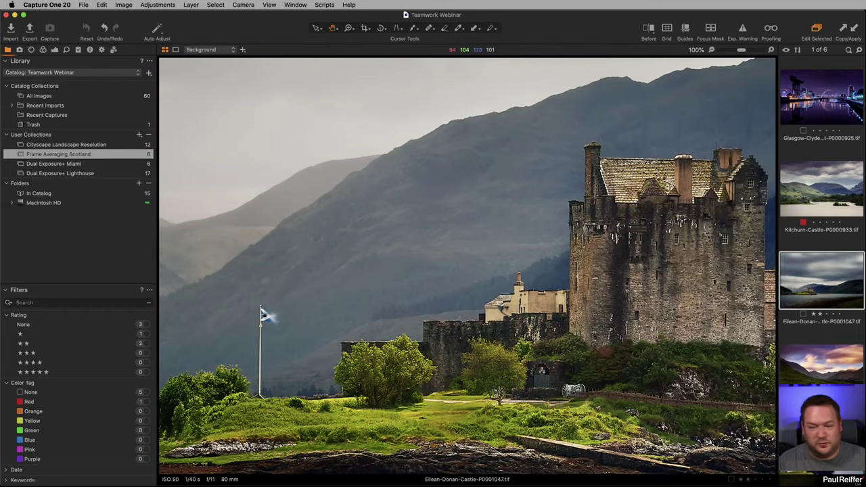
left_click_drag(543, 315, 265, 303)
left_click_drag(480, 368, 246, 128)
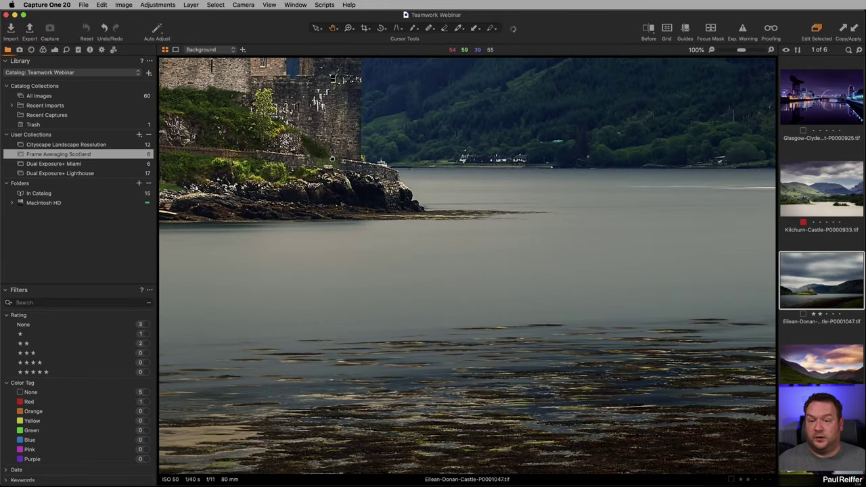
scroll(331, 164, "up", 6)
scroll(366, 216, "up", 4)
key("super+0")
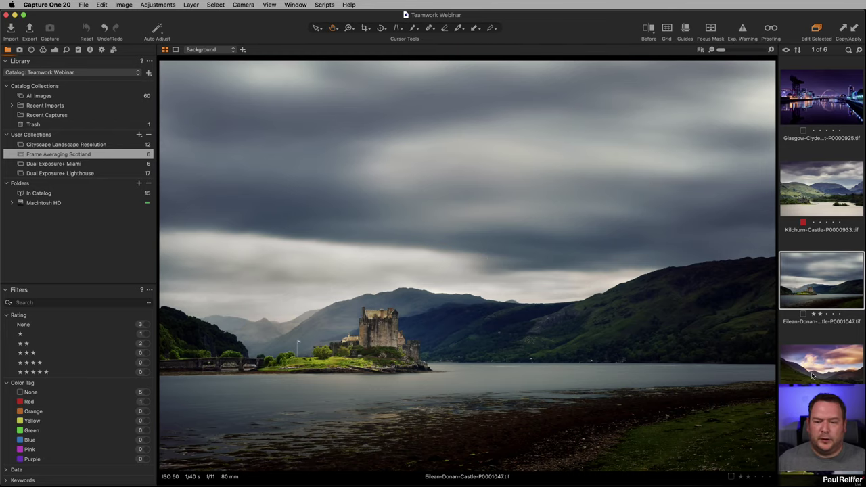
Step: View Ben-Nevis-Storm-Morning-Wind-P0001061.tif, inspect the blurred clouds at 100%, and fit the whole image in view
key("Right")
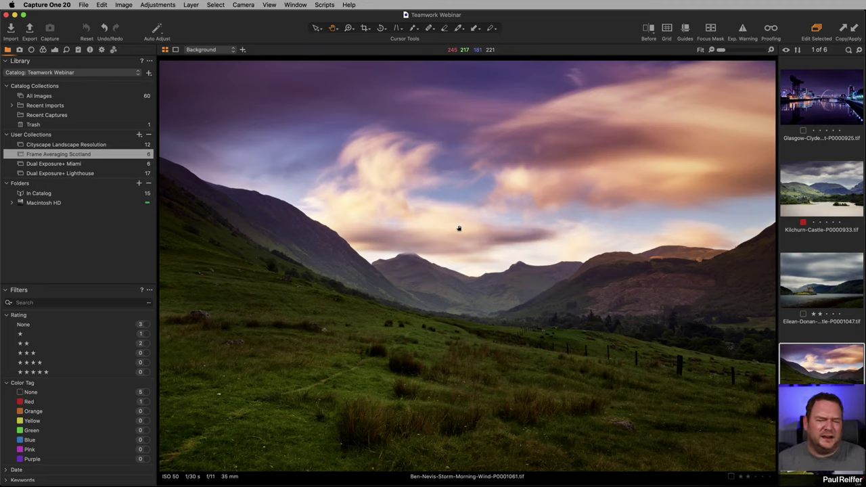
left_click(531, 142)
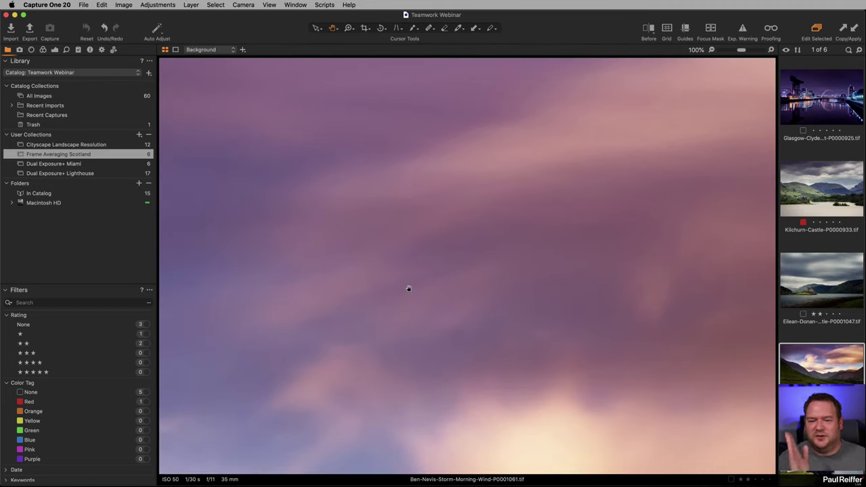
left_click(480, 300)
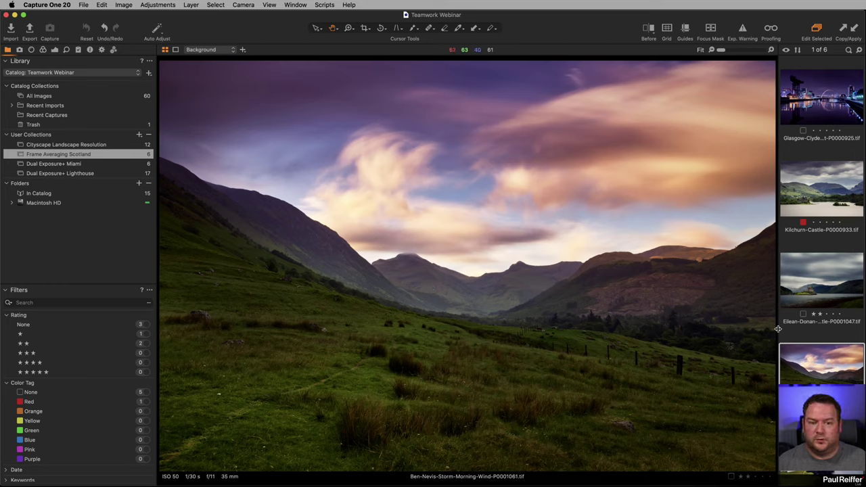
Step: Open Neist-Point-Lighthouse-Day-P0001010.tif and inspect the lighthouse and cliffs at 100%
scroll(801, 331, "down", 4)
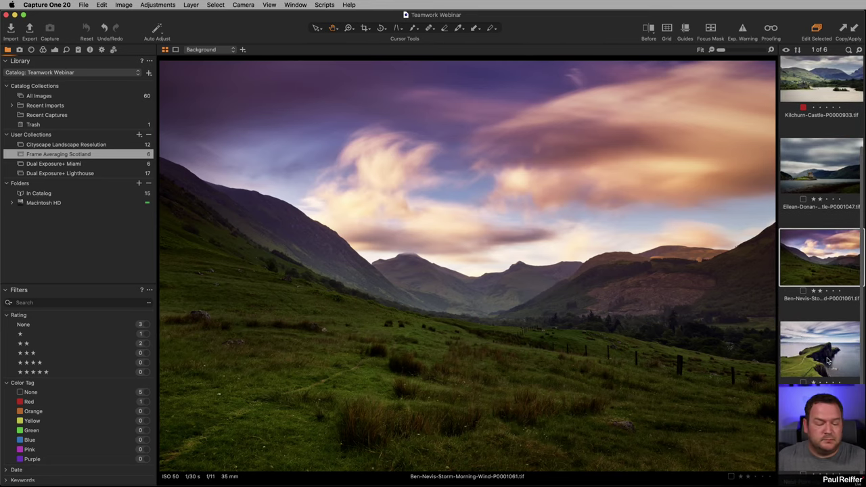
left_click(805, 342)
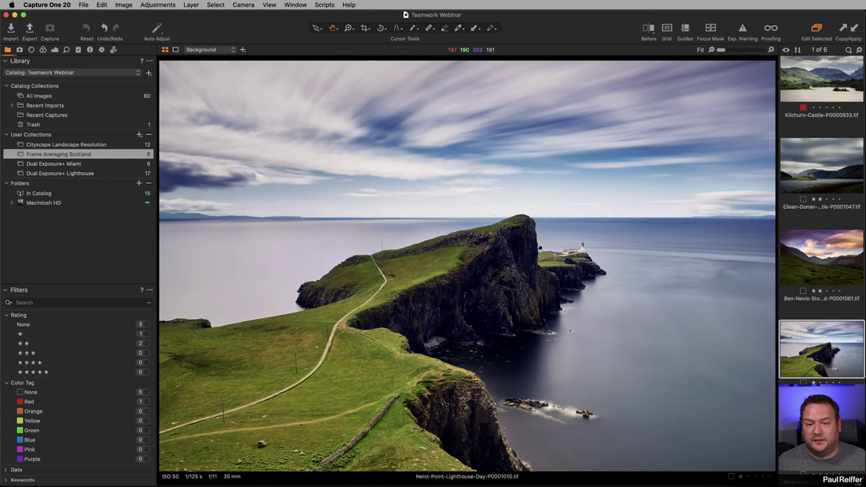
left_click(533, 248)
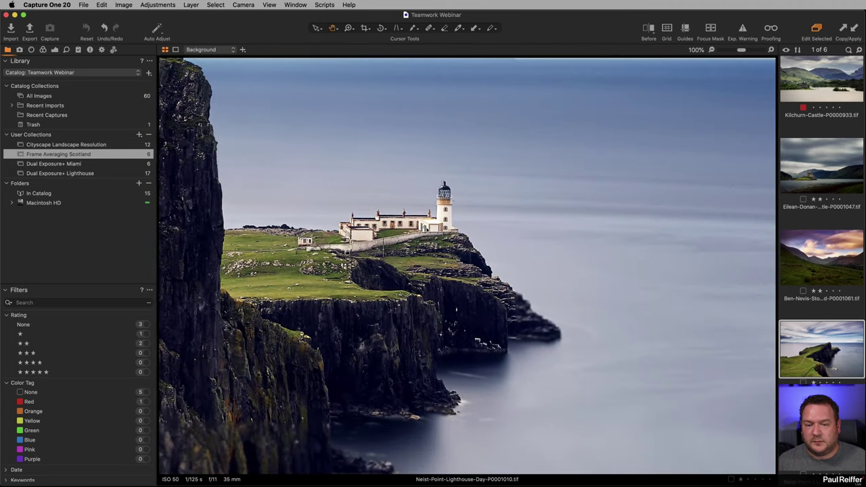
Step: View Neist-Point-Lighthouse-Sunset-P0001025-3x2.tif in full and compare it in turn with Neist-Point-Lighthouse-Day-P0001010.tif
key("Right")
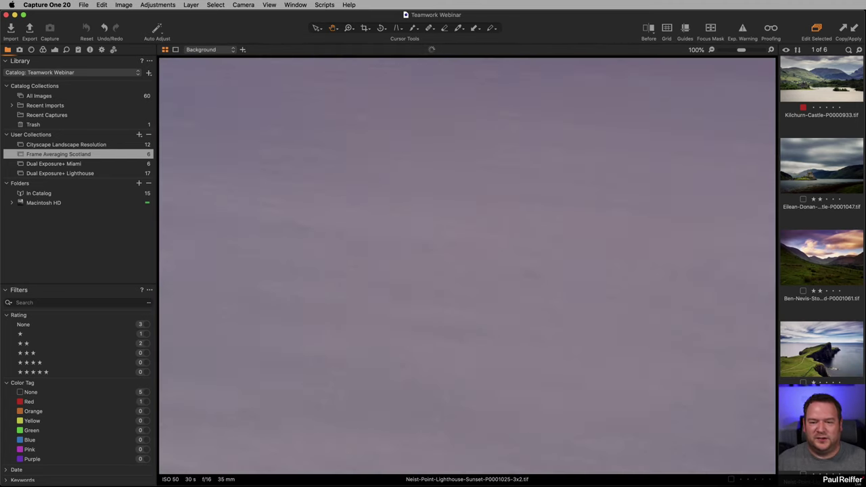
left_click(613, 316)
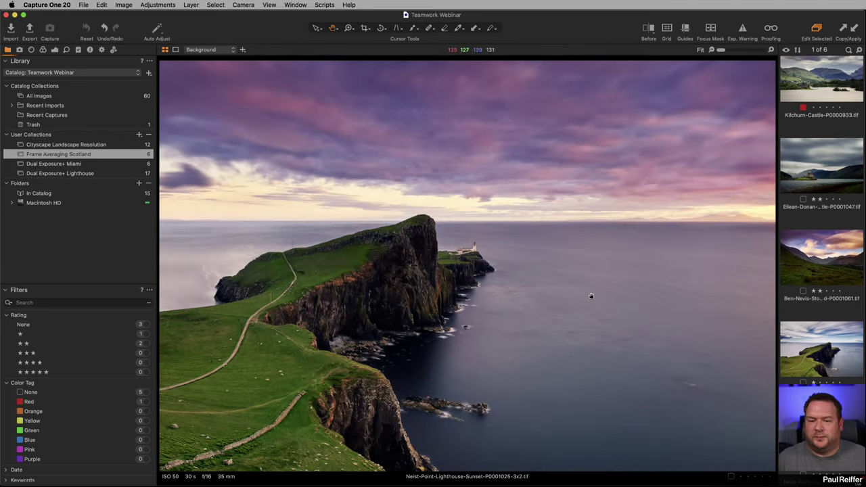
left_click(838, 362)
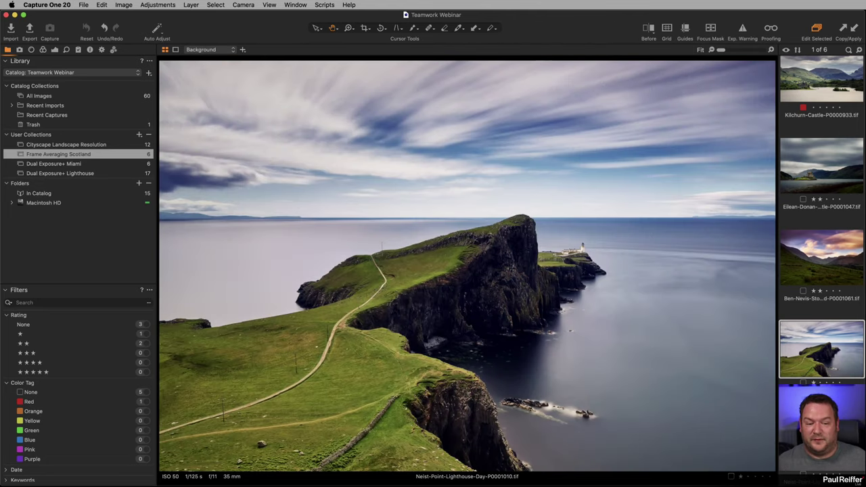
key("Down")
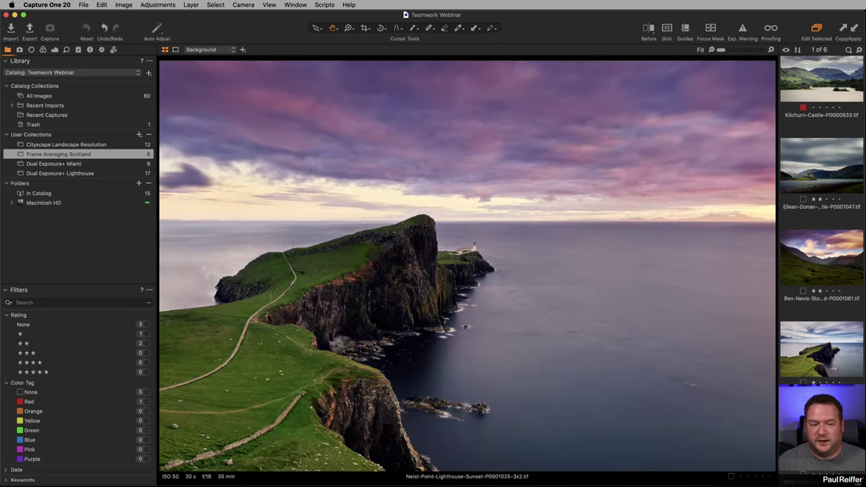
Step: Show the Neist Point day and sunset photos side by side and compare the lighthouse and sea at 100% in both
left_click(829, 362, "super")
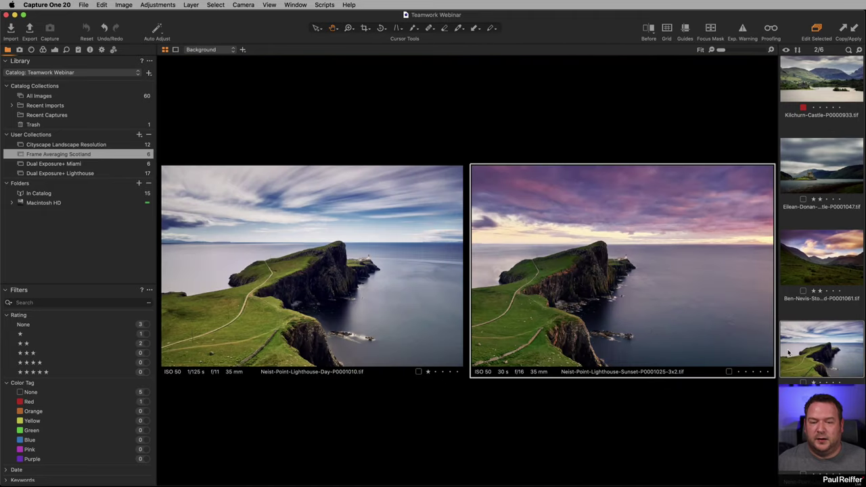
left_click(617, 258)
left_click(365, 257)
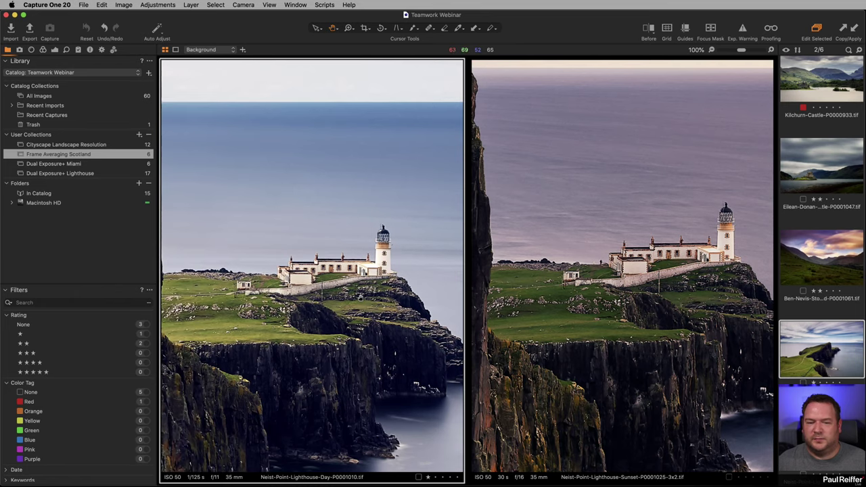
left_click_drag(366, 314, 371, 288)
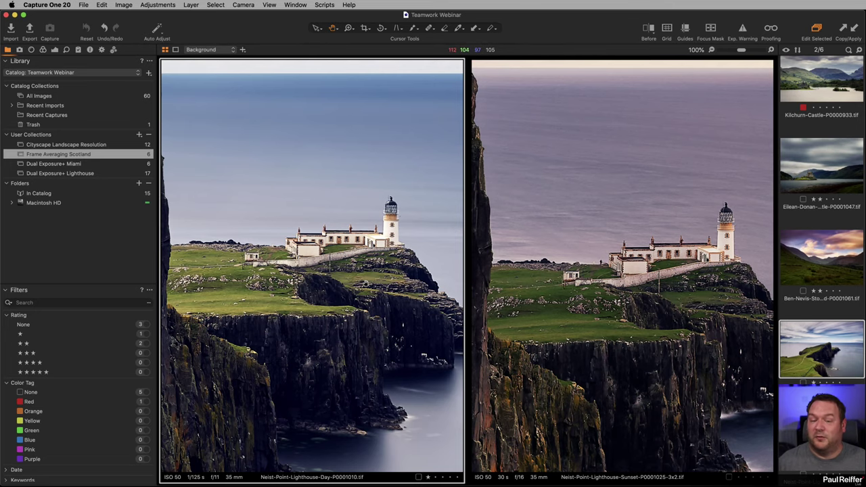
Step: Fit the day photo in view, return to its lighthouse at 100%, and line up the sunset photo's horizon with it
key("super+0")
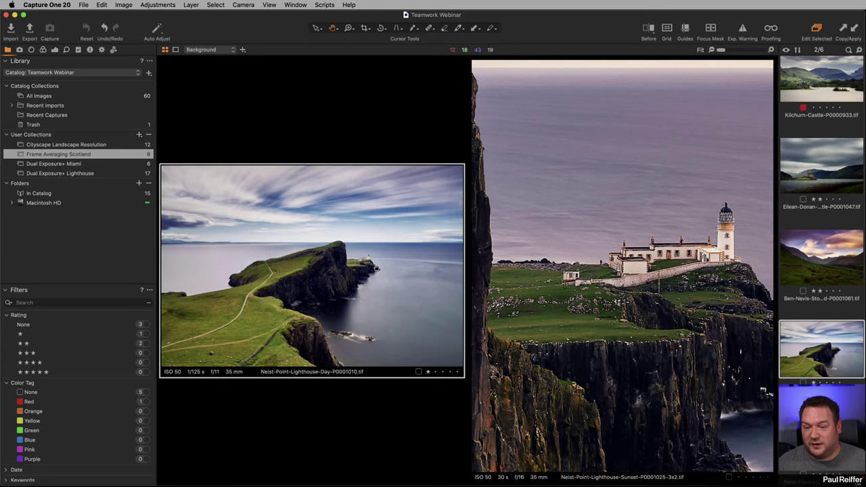
left_click(374, 265)
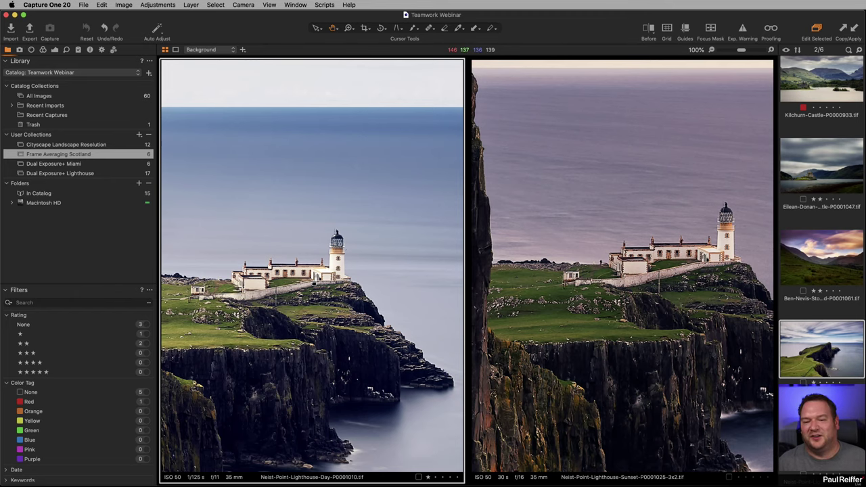
left_click_drag(600, 225, 602, 261)
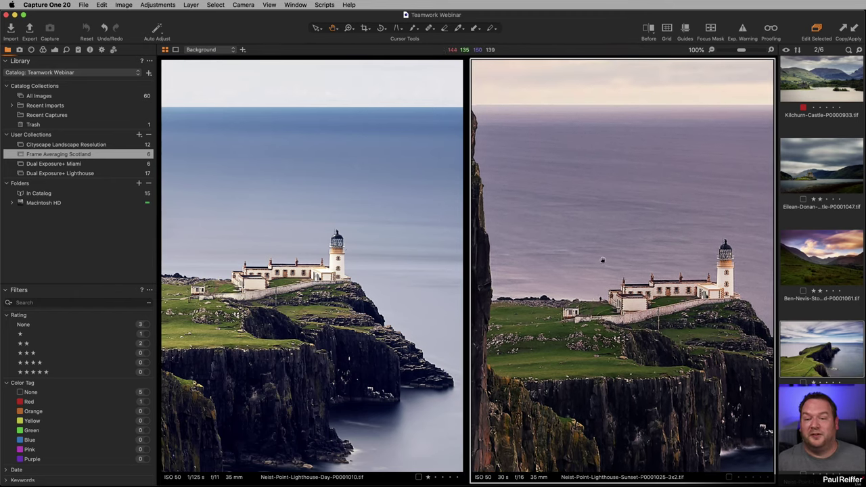
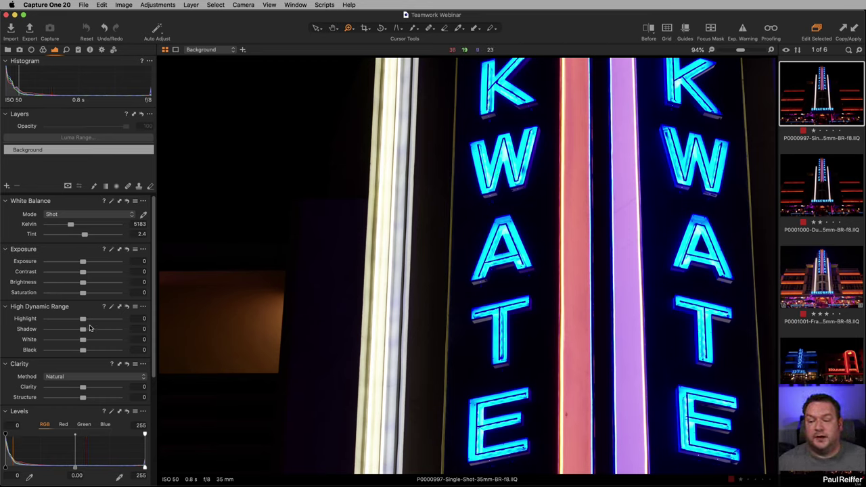
Step: Set the High Dynamic Range of P0000997-Single-Shot-35mm-BR-f8.IIQ to Highlight 10, Shadow 100, White 0 and Black 20
left_click_drag(84, 330, 91, 353)
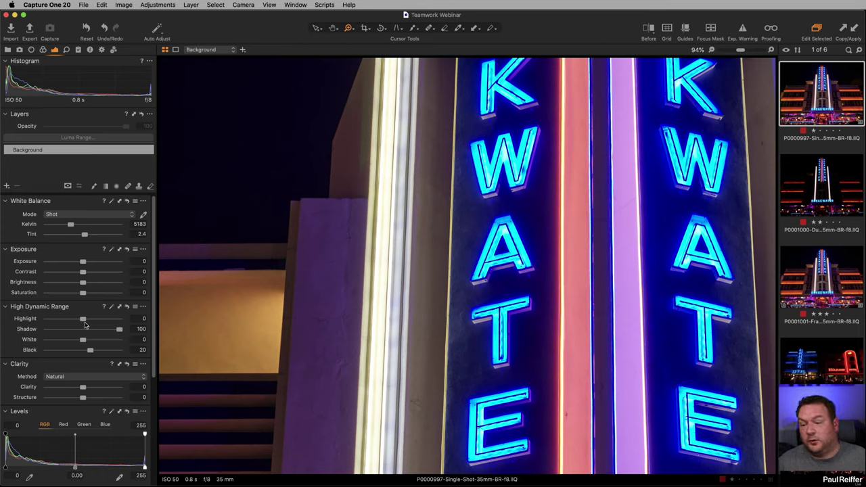
mouse_move(83, 319)
left_mouse_down()
mouse_move(46, 319)
mouse_move(49, 342)
mouse_move(65, 320)
mouse_move(74, 329)
left_mouse_up()
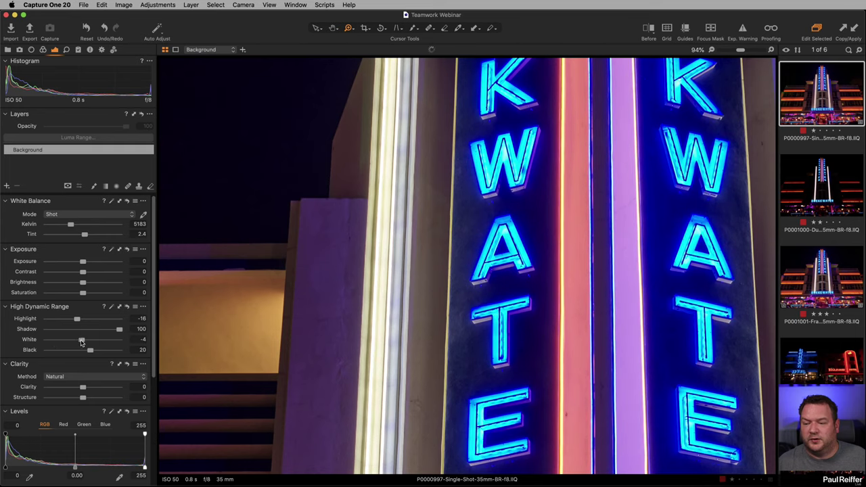
left_click(81, 339)
left_click(86, 319)
double_click(82, 340)
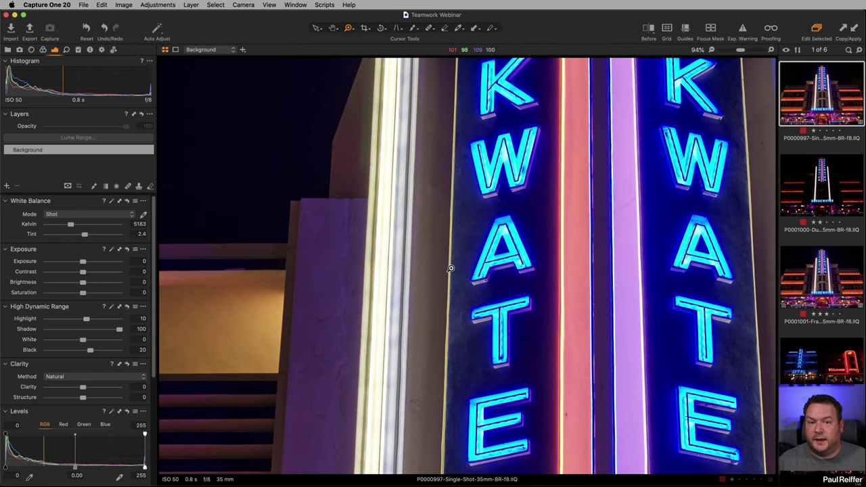
Step: Inspect the Breakwater tower at 200% and copy the single shot's High Dynamic Range adjustments to P0001000-Dual-Pixel-35mm-BR-f8.IIQ
left_click(453, 286)
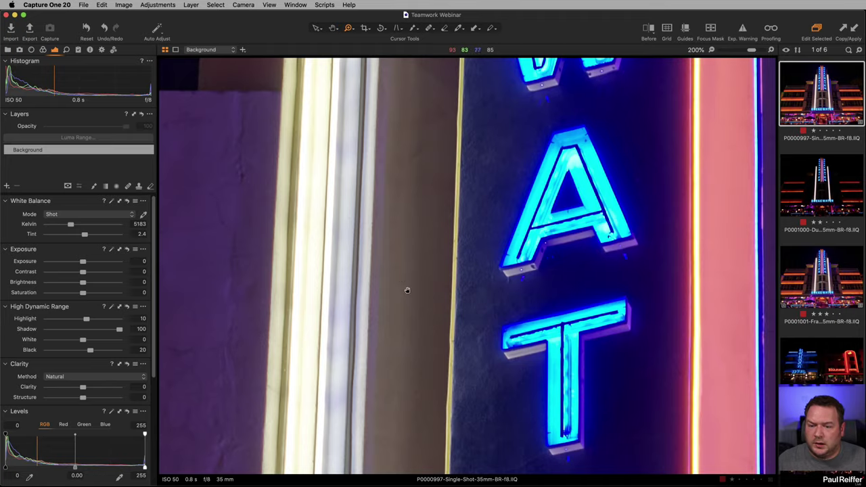
left_click_drag(406, 288, 516, 282)
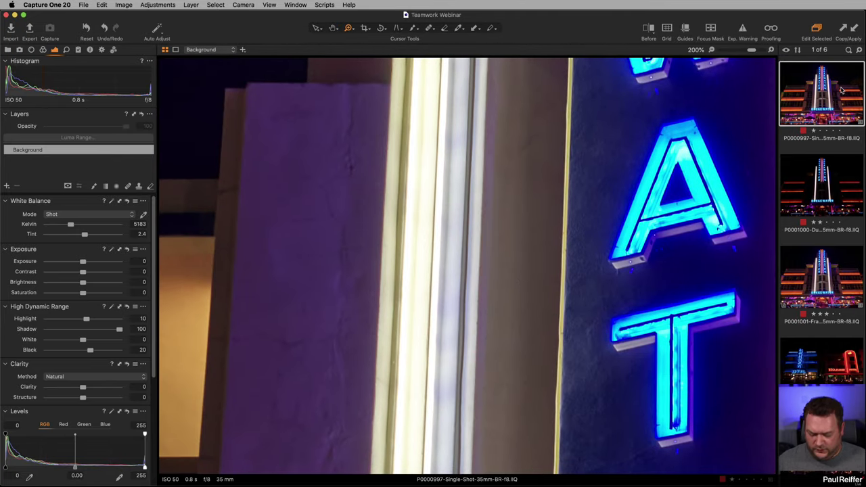
left_click(831, 180)
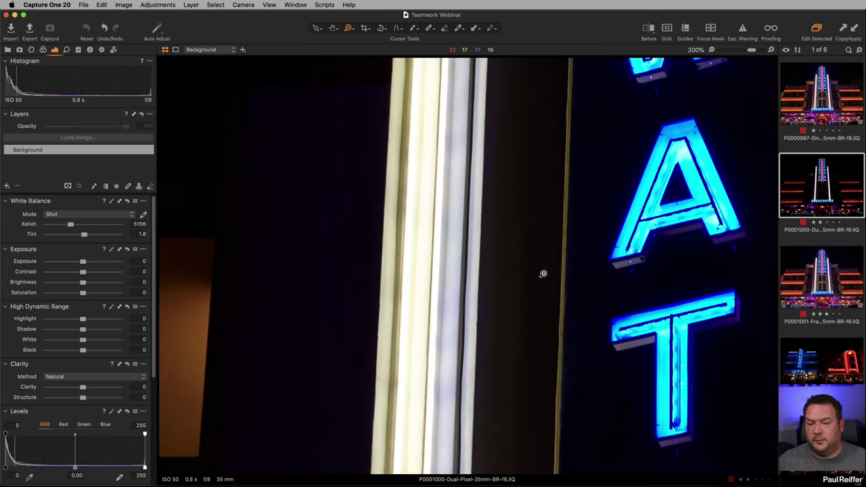
key("super+shift+v")
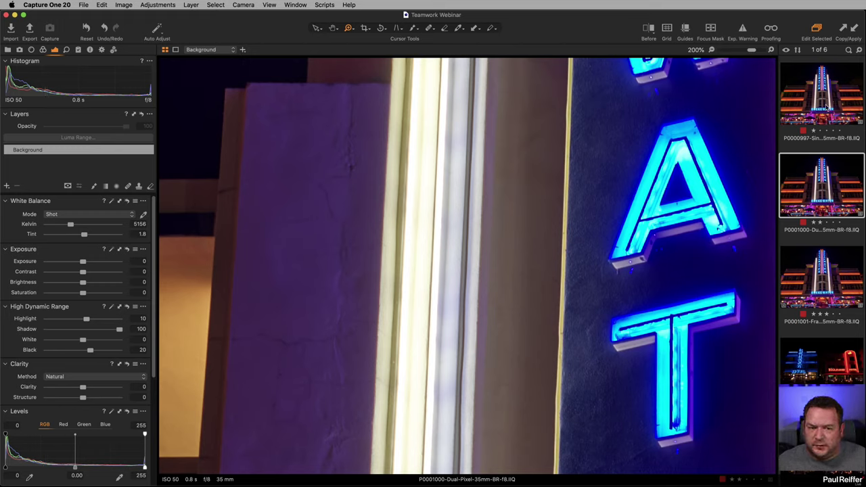
Step: Compare the Breakwater single-shot and dual-pixel photos side by side at 200% around the neon letters, and fit both in view
left_click(826, 106)
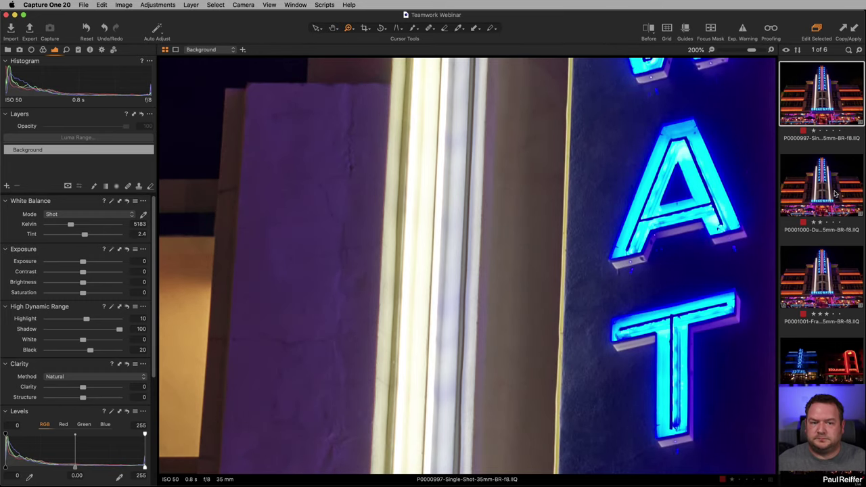
left_click(836, 194, "super")
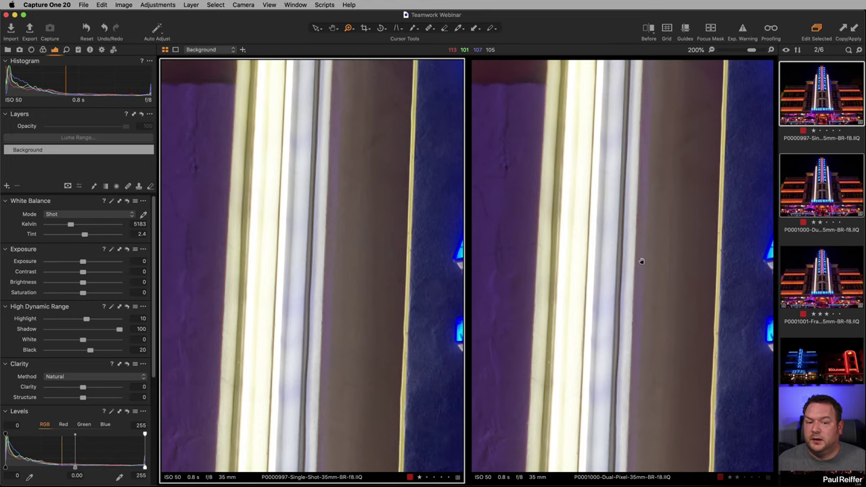
left_click_drag(641, 261, 452, 259)
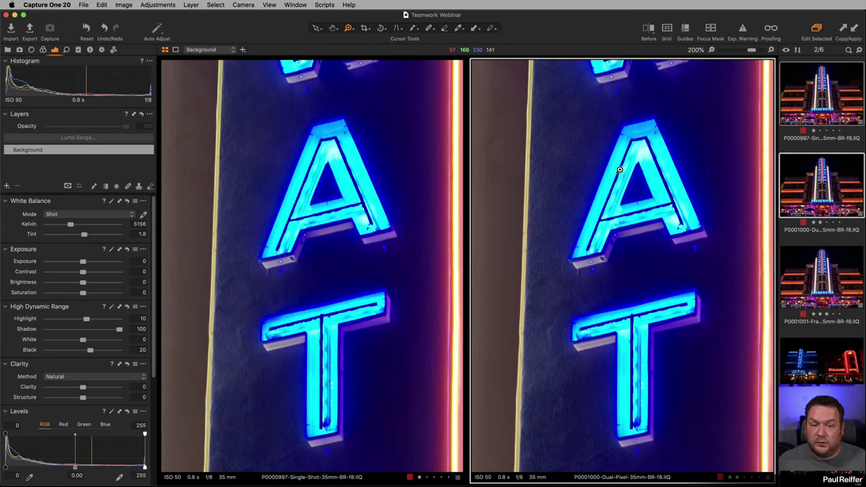
key("super+0")
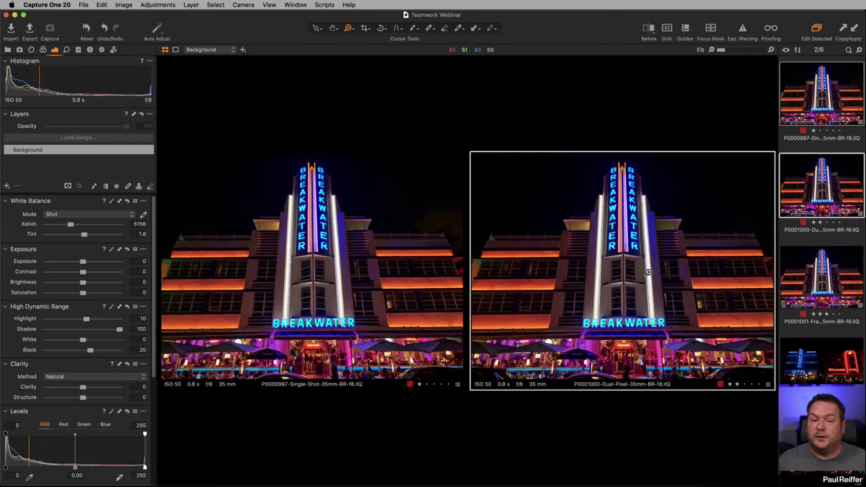
Step: Examine the tower windows beside the white neon strip up close, at 67% in the dual-pixel photo and 100% in the single shot
left_click(660, 298)
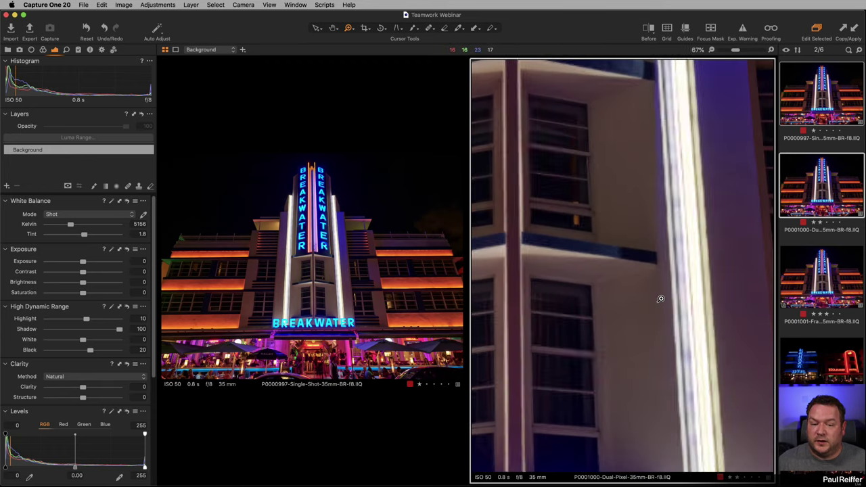
left_click(342, 296)
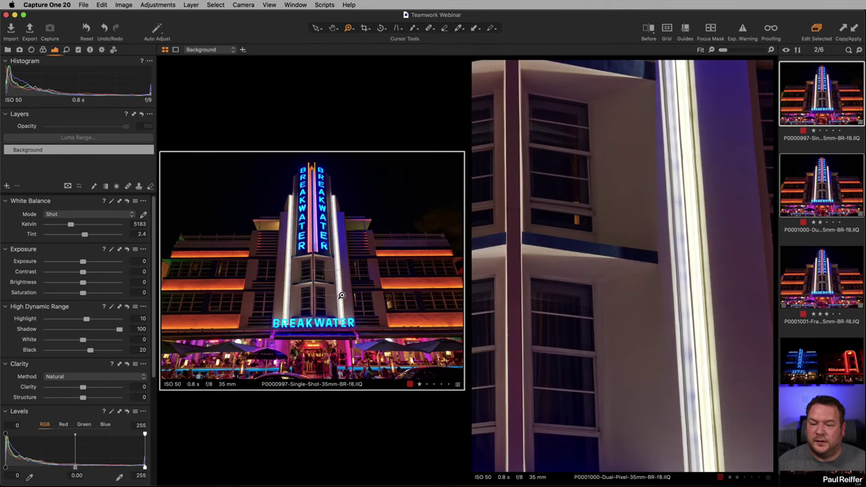
left_click(341, 296)
left_click(288, 269)
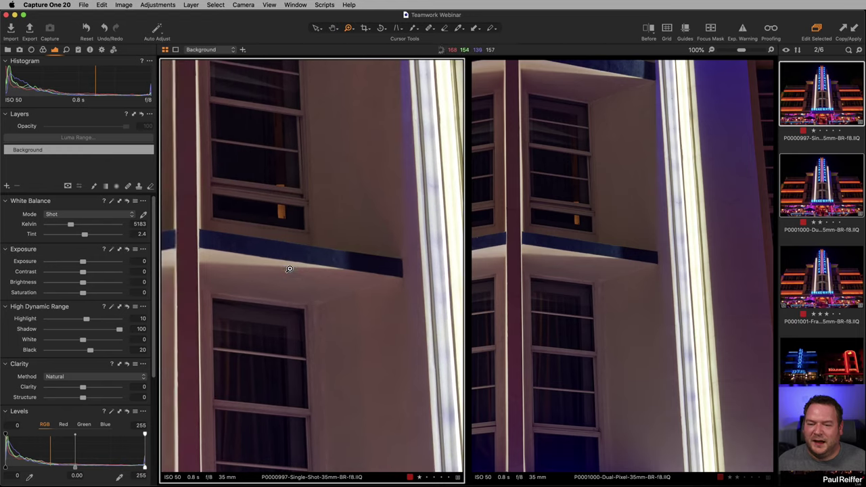
Step: Compare the blue ledge and shadowed wall below the tower window at 200% in both photos, and fit both in view
left_click(609, 274)
left_click(601, 248)
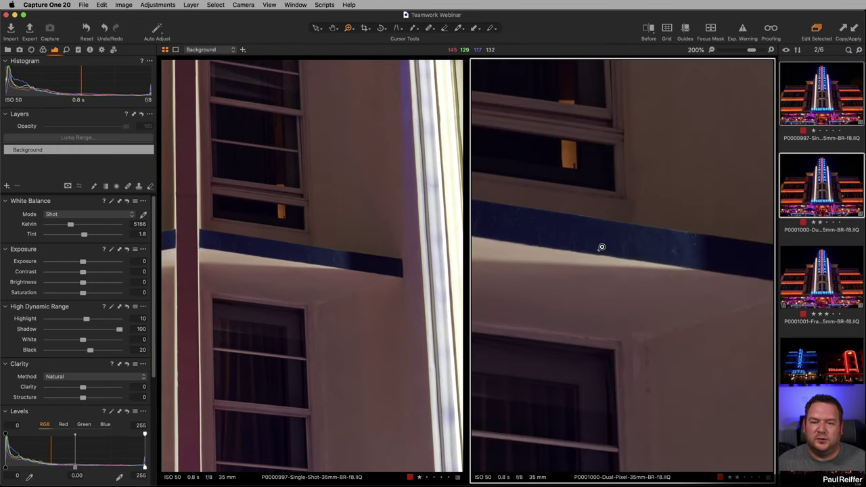
left_click(226, 262)
left_click_drag(368, 284, 302, 276)
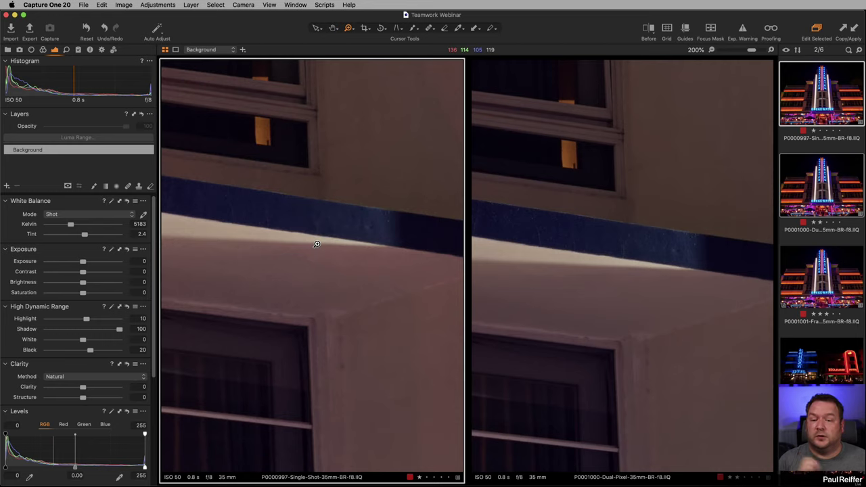
scroll(338, 237, "up", 10)
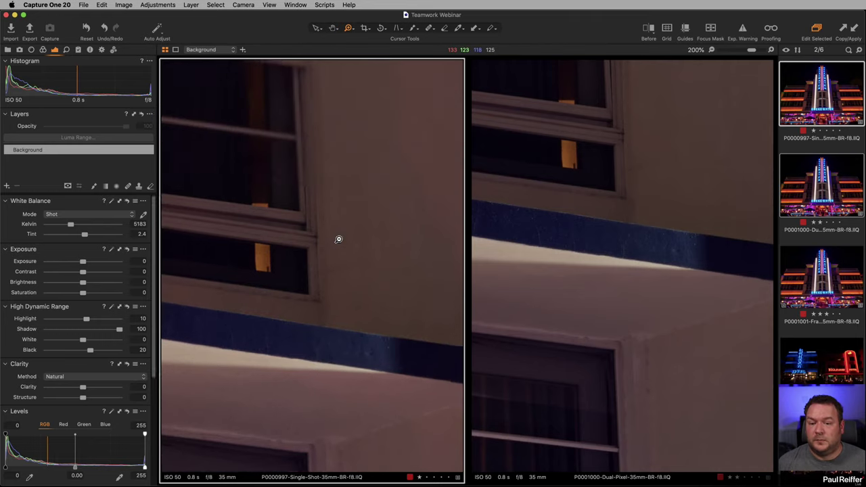
key("super+0")
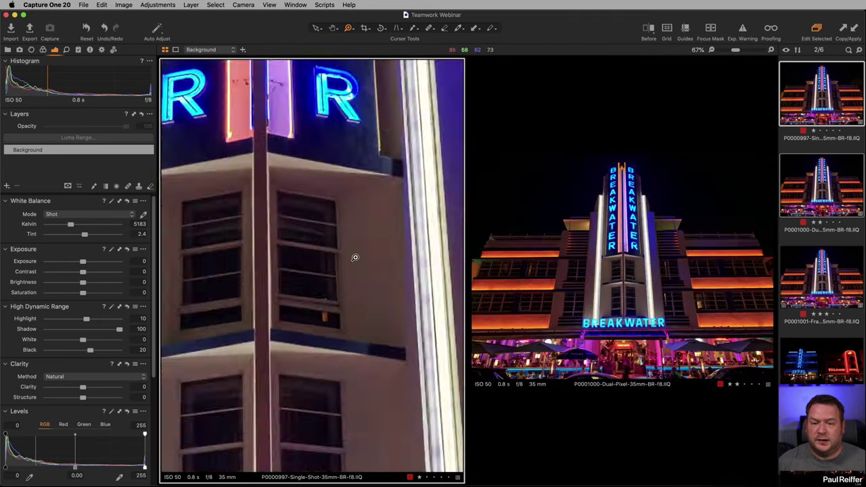
Step: Show P0001005-Single-Shot-28mm-SK-f8.IIQ and P0001009-Dual-Pixel-28mm-SK-f8.IIQ side by side
scroll(809, 331, "down", 2)
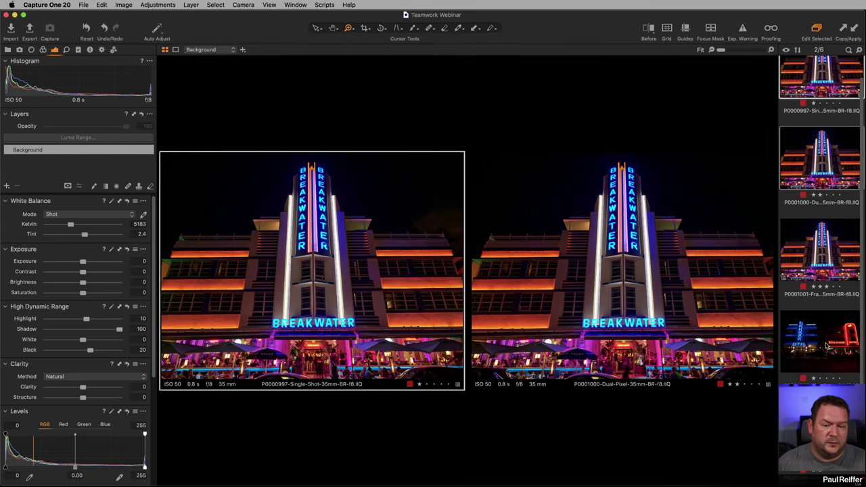
left_click(809, 345)
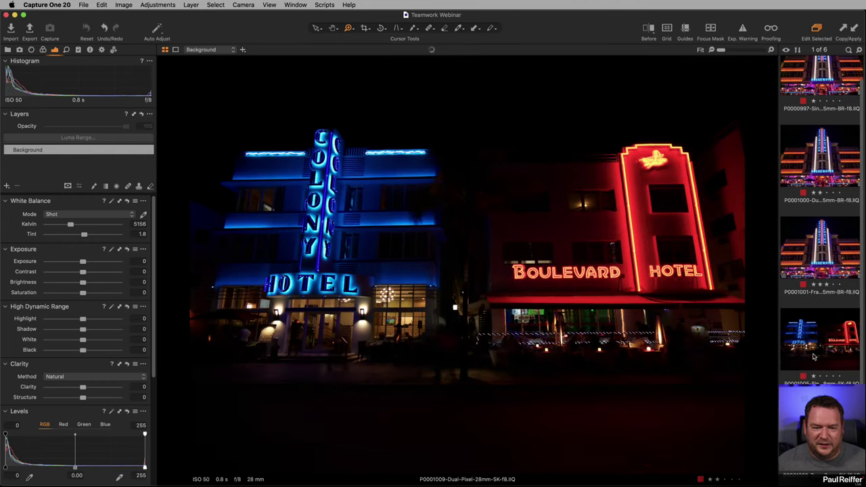
key("shift+Down")
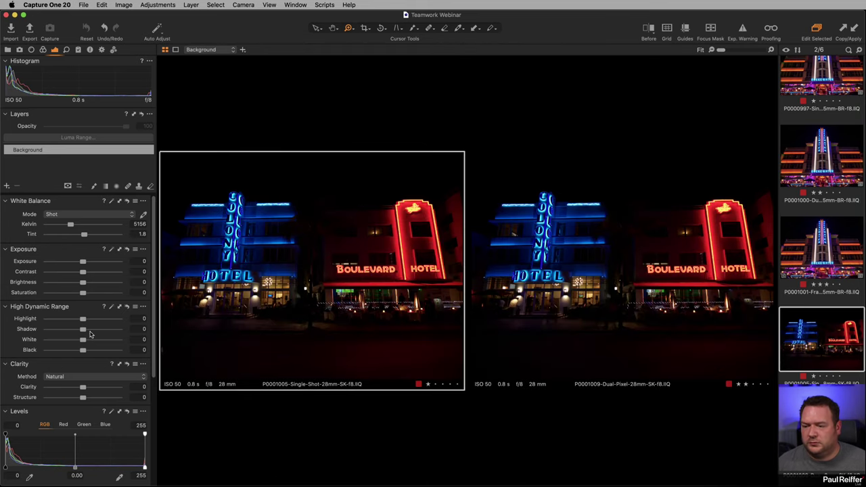
Step: Set Shadow 100 and Black 16 on the hotels' single-shot photo and apply the same adjustments to the dual-pixel photo
left_click_drag(82, 328, 88, 350)
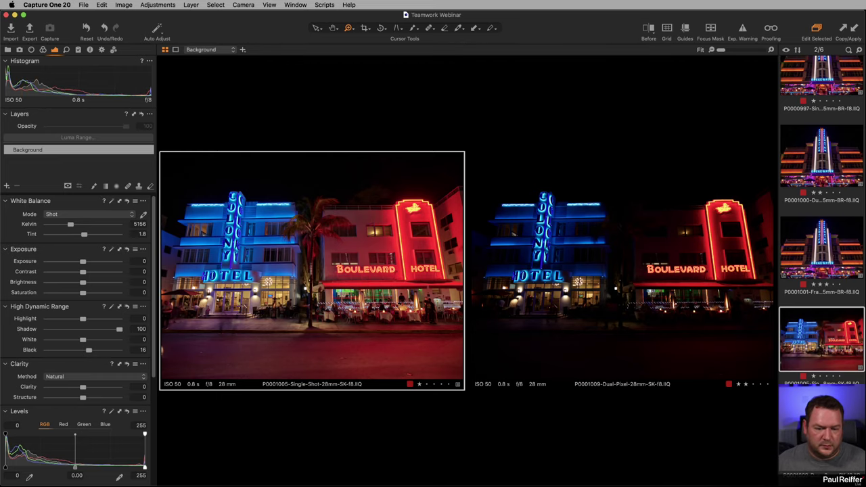
left_click(649, 387)
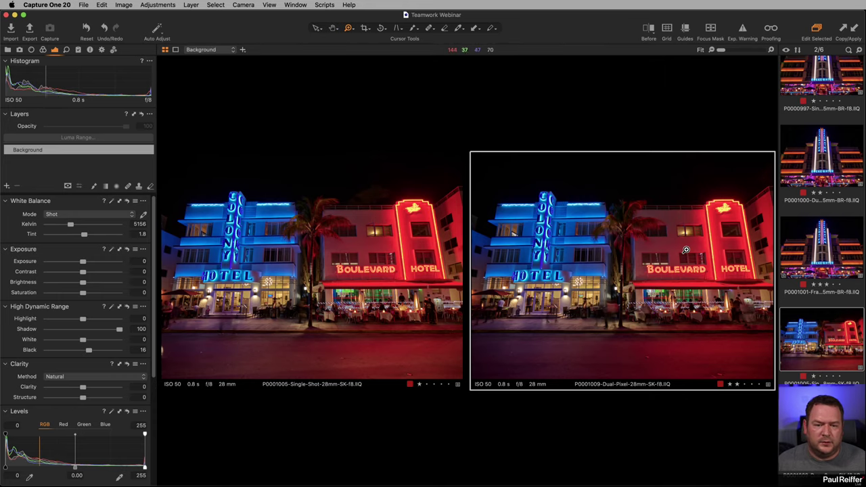
Step: Compare the Boulevard hotel's open lit window at 200% and 300% in both photos, and fit both photos in view
left_click(684, 249)
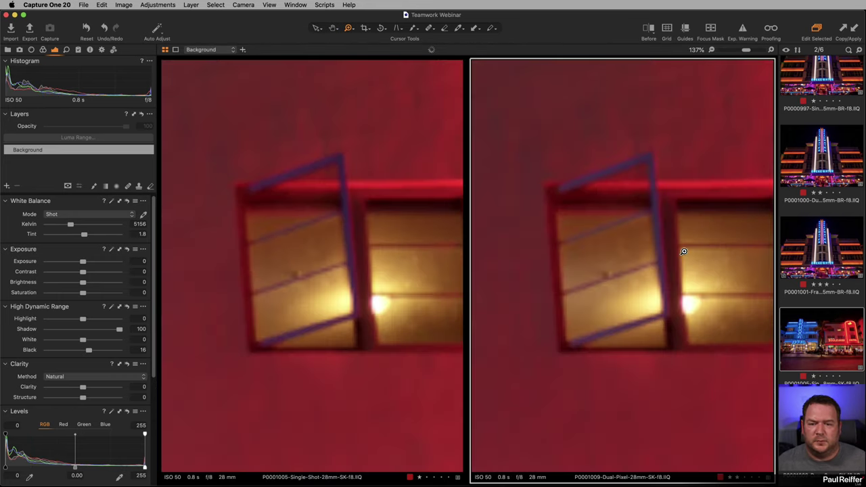
left_click(604, 263)
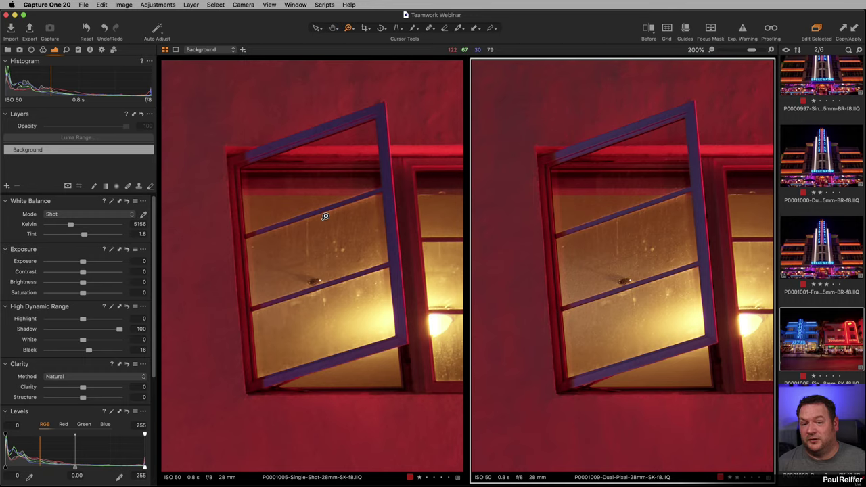
left_click(667, 267)
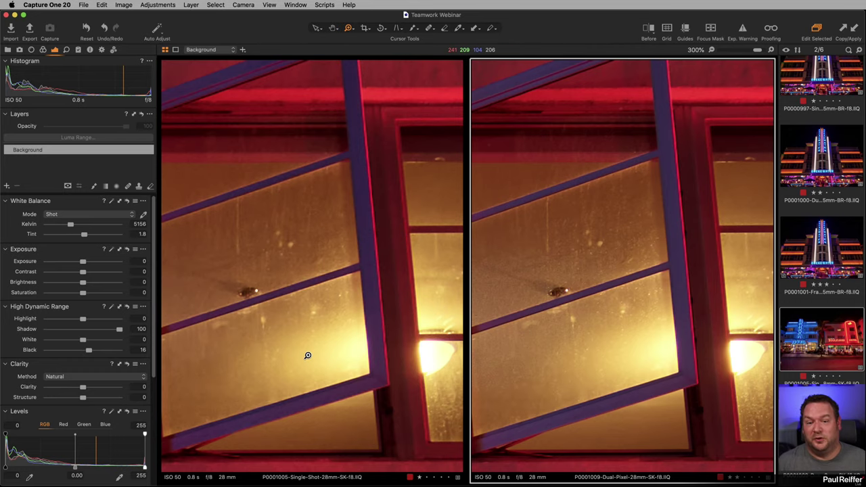
key("super+0")
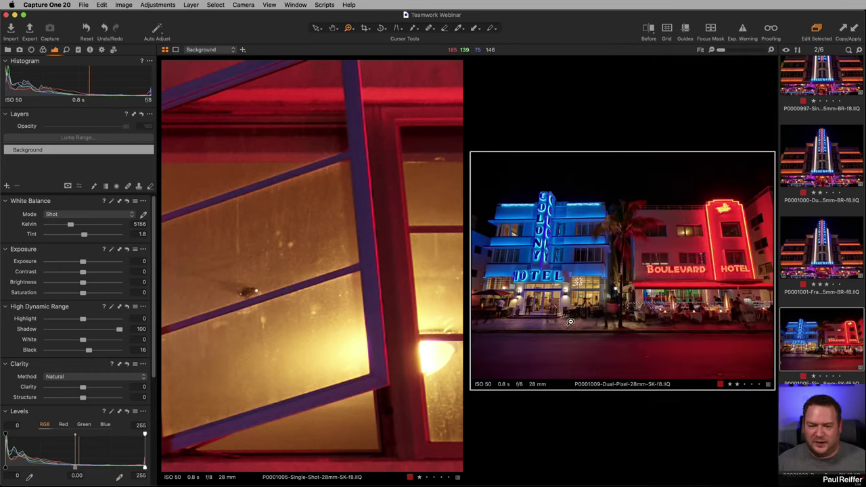
left_click(361, 310)
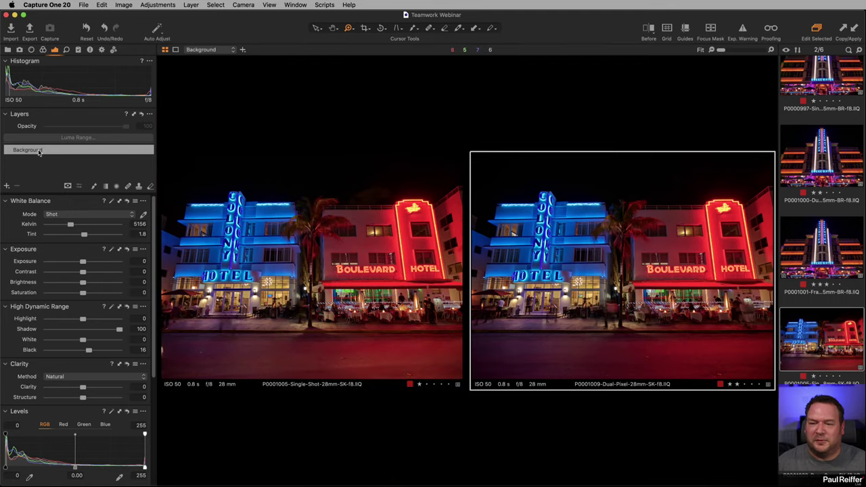
Step: Open the Dual Exposure+ Lighthouse collection and show the metadata of the selected photo
left_click(7, 50)
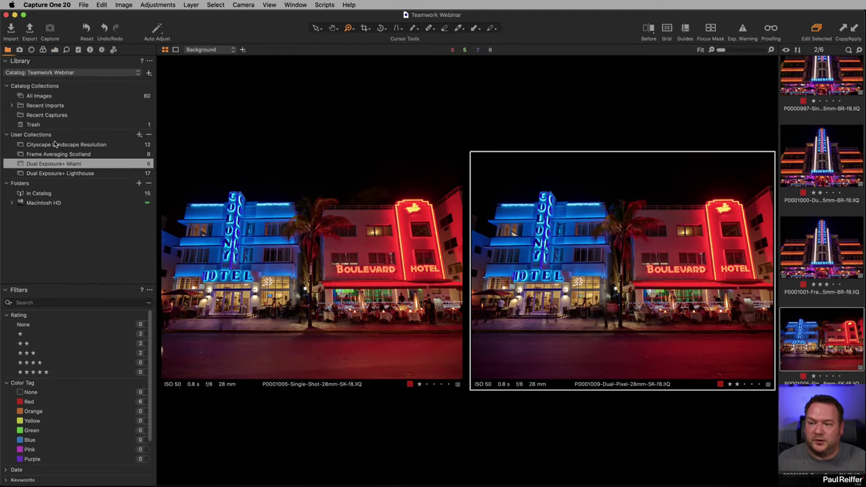
left_click(87, 173)
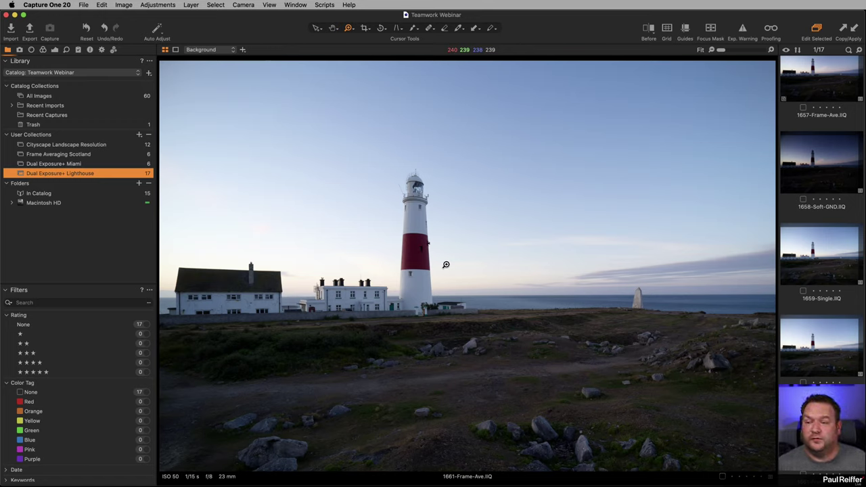
left_click(90, 51)
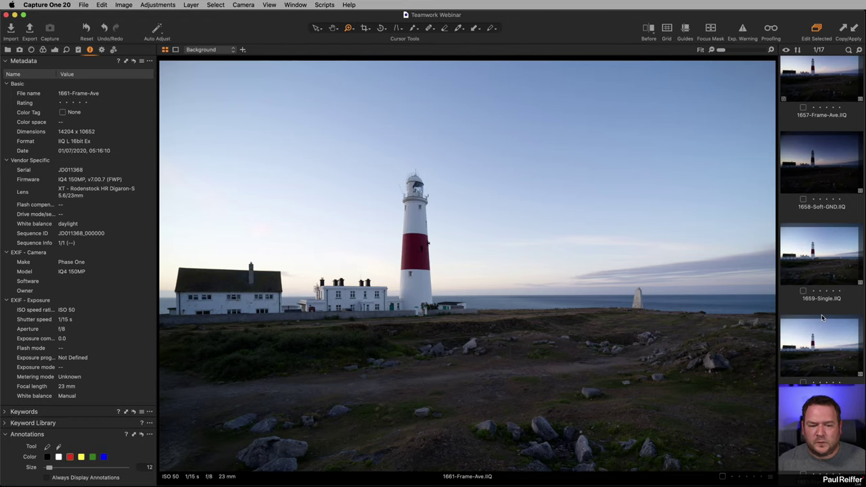
Step: Compare 1660-Dual.IIQ with 1659-Single.IIQ and 1661-Frame-Ave.IIQ, examining the dual exposure's clouds and sea at 67%
left_click(830, 350)
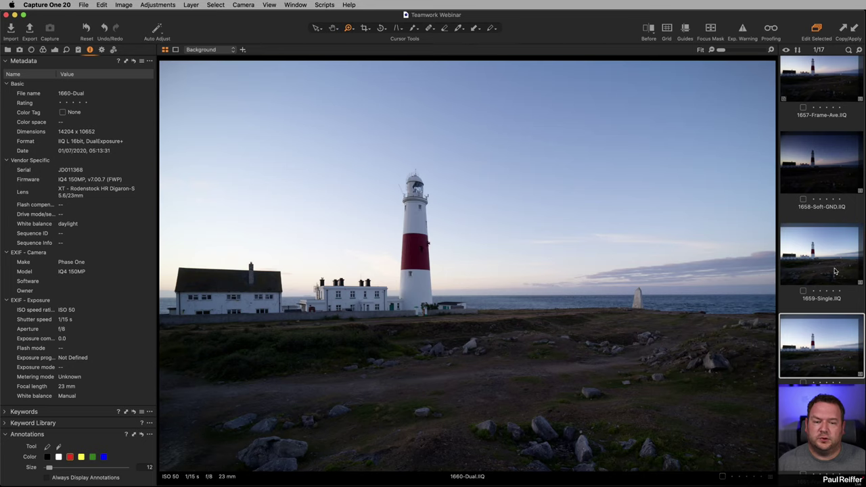
key("Up")
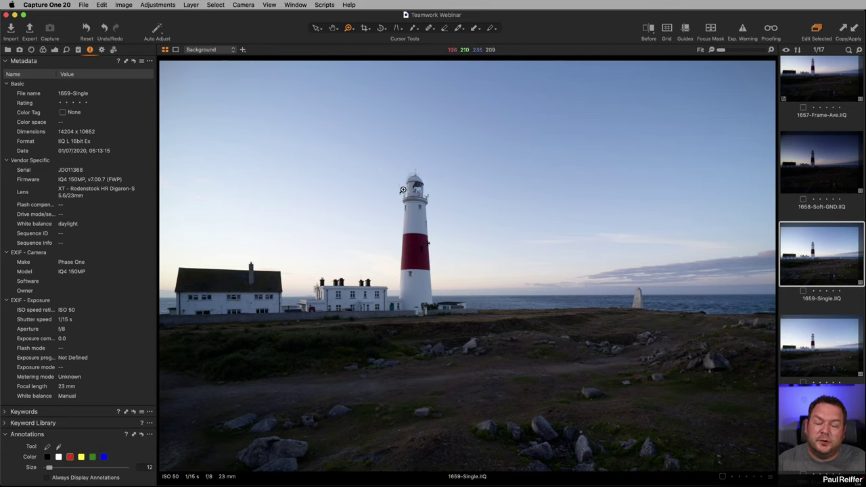
left_click(816, 338)
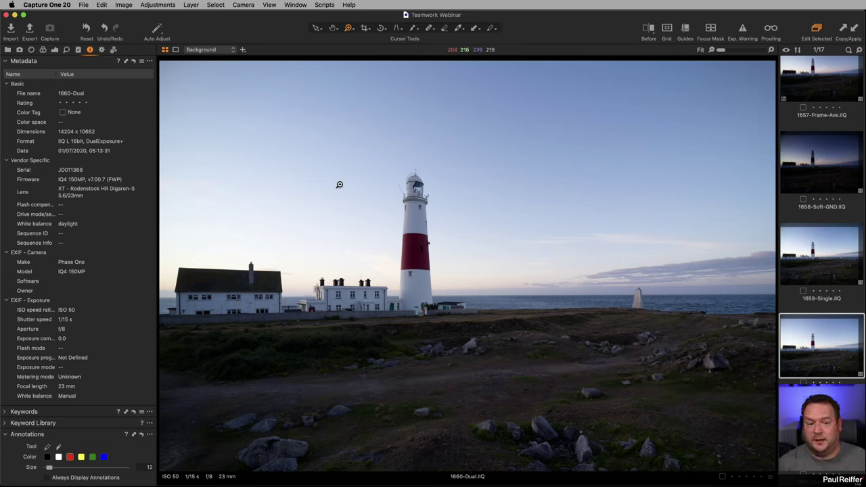
left_click(701, 245)
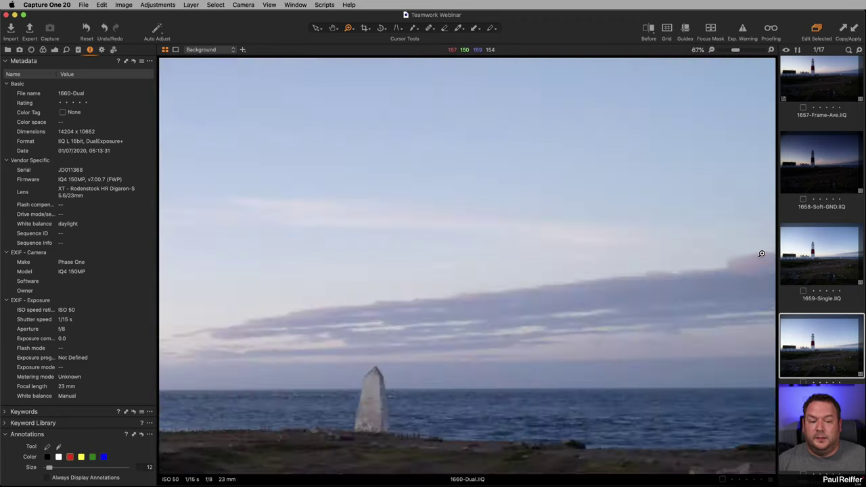
key("super+0")
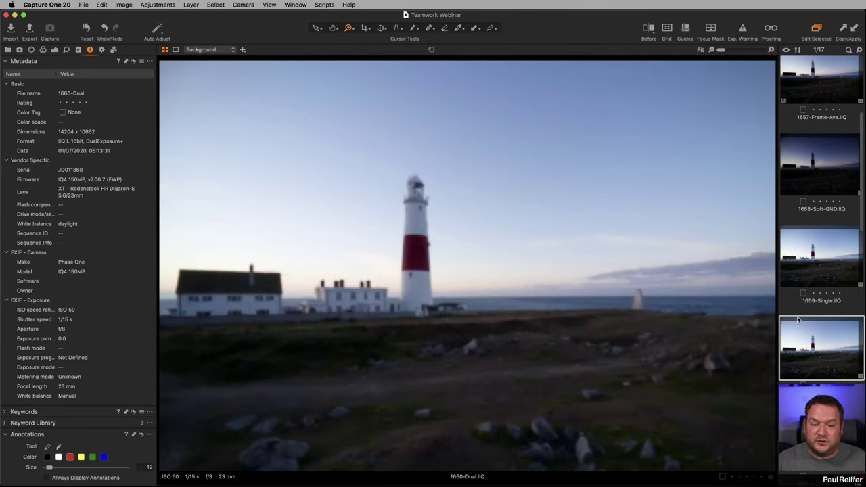
scroll(799, 320, "down", 2)
key("Down")
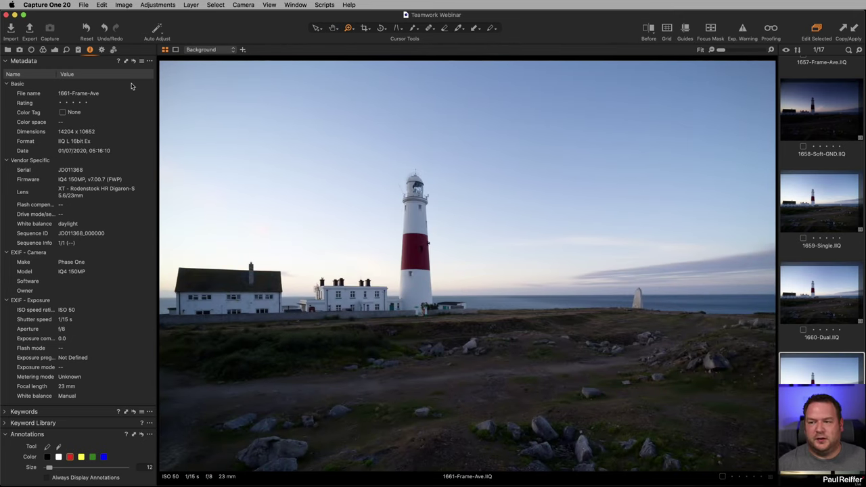
Step: View the metadata Description field in the image import settings and close them without importing
left_click(12, 30)
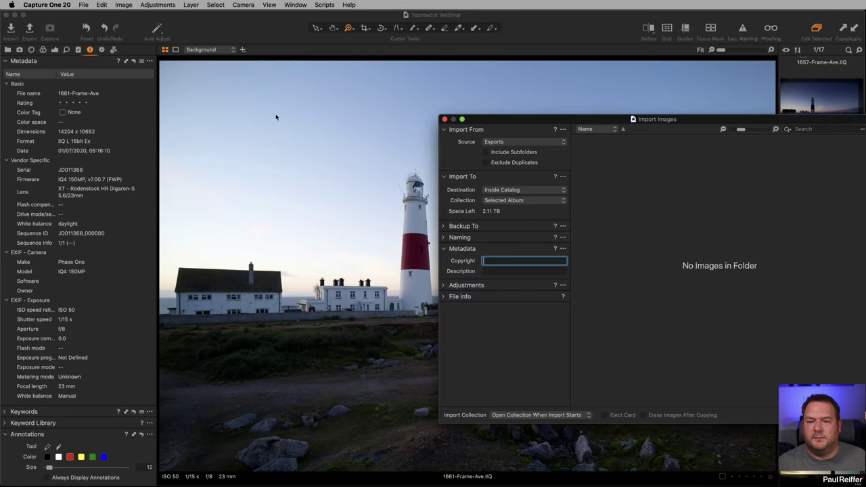
left_click(460, 120)
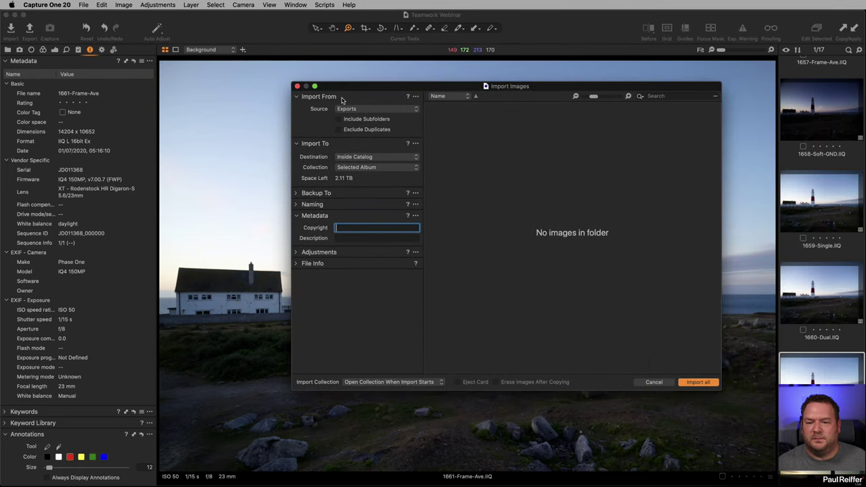
left_click(354, 238)
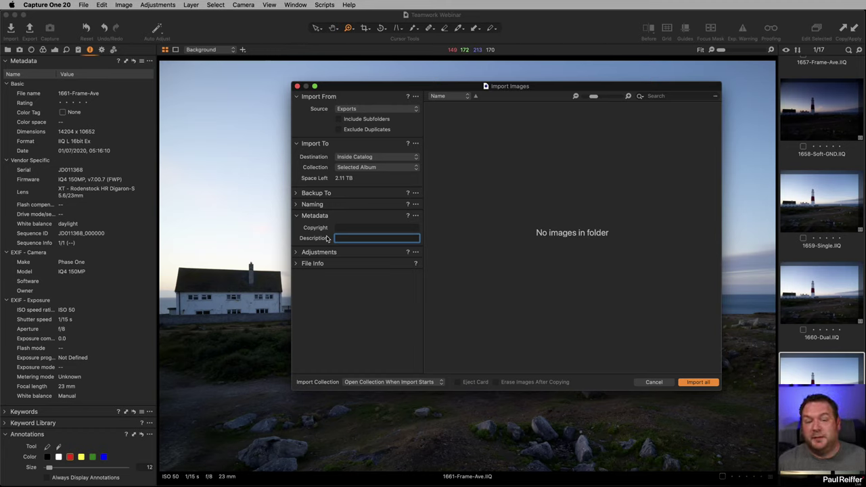
left_click(655, 382)
scroll(97, 312, "down", 2)
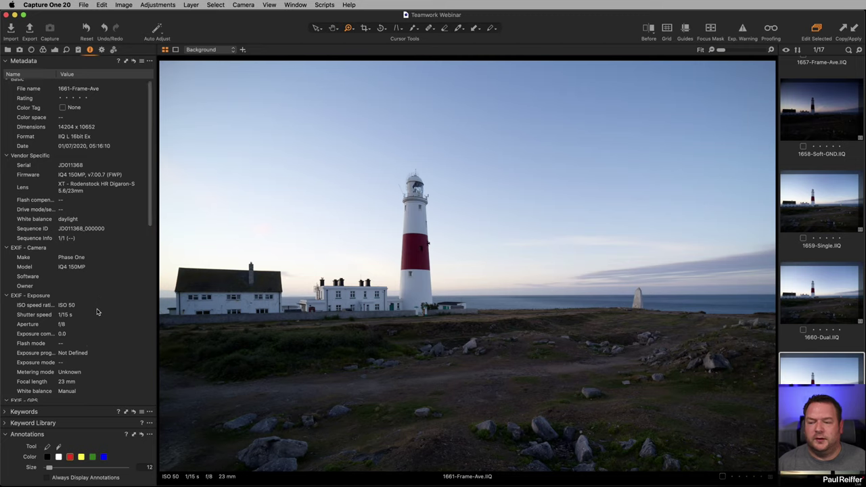
scroll(97, 312, "down", 5)
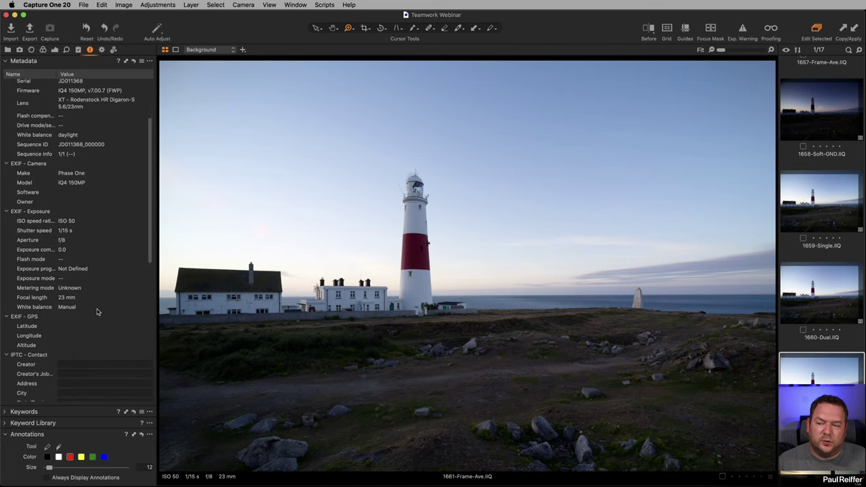
scroll(97, 312, "down", 6)
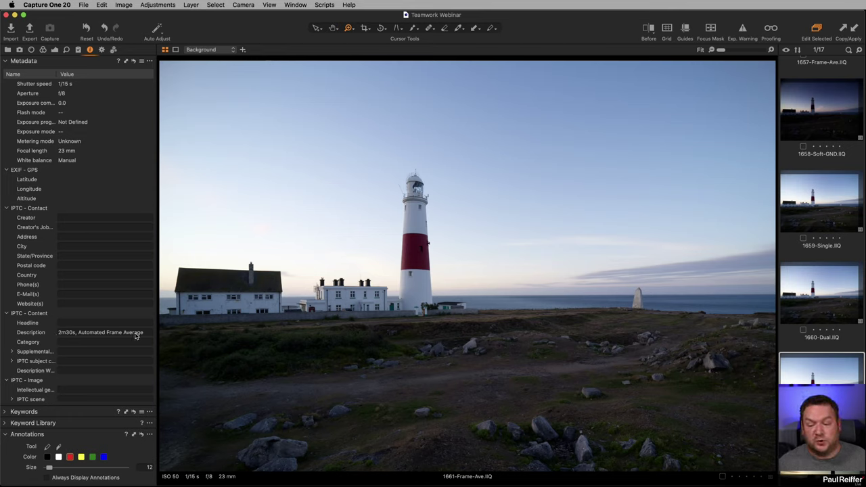
scroll(136, 336, "up", 10)
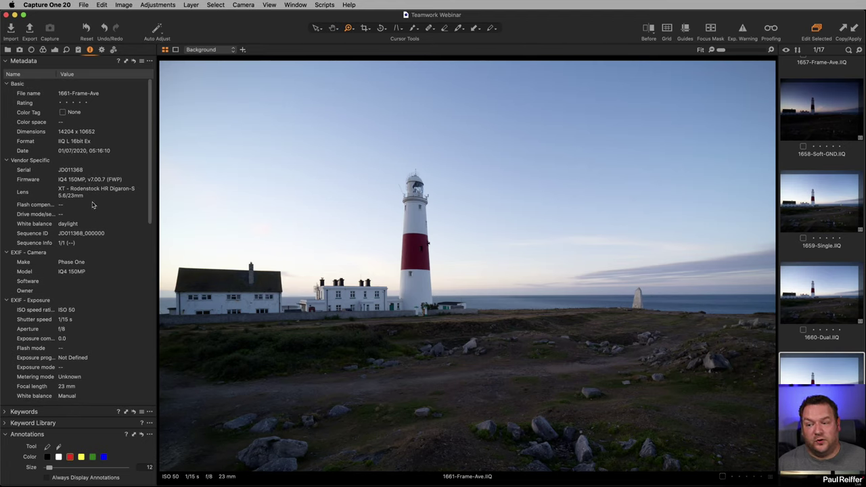
scroll(94, 210, "down", 7)
scroll(94, 223, "down", 3)
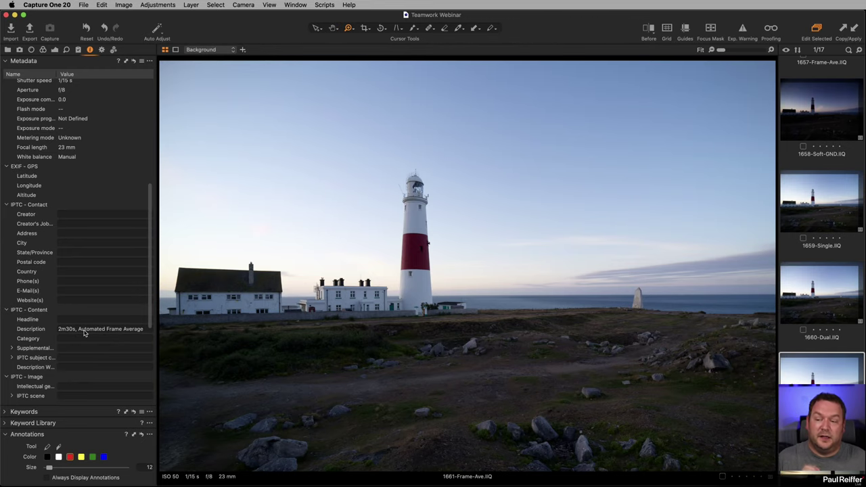
left_click(11, 33)
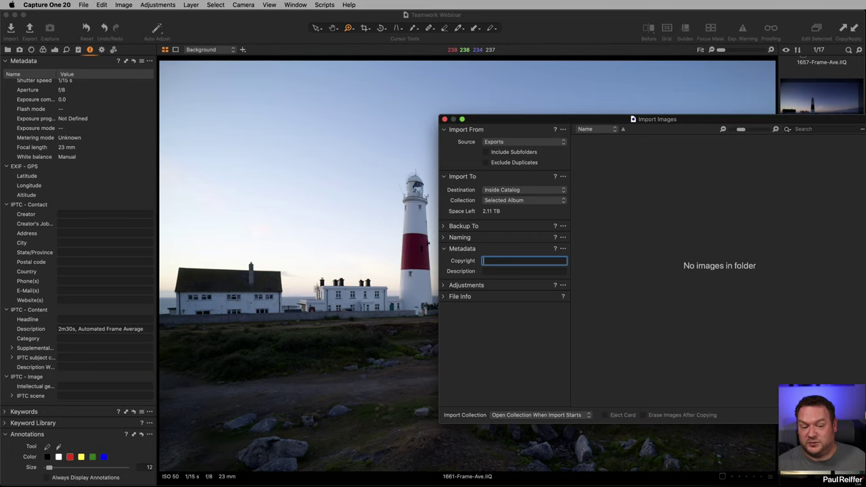
key("Escape")
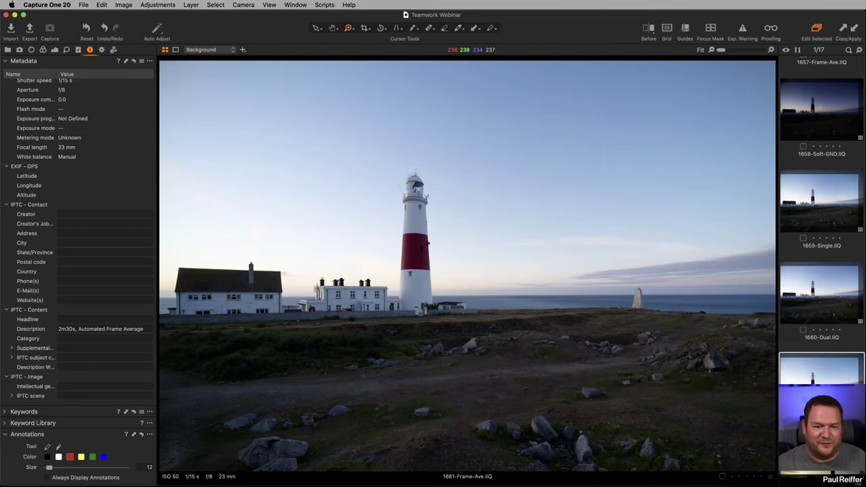
Step: Select 1655-Single.IIQ from the start of the collection and show its histogram and exposure adjustments
left_click(797, 347)
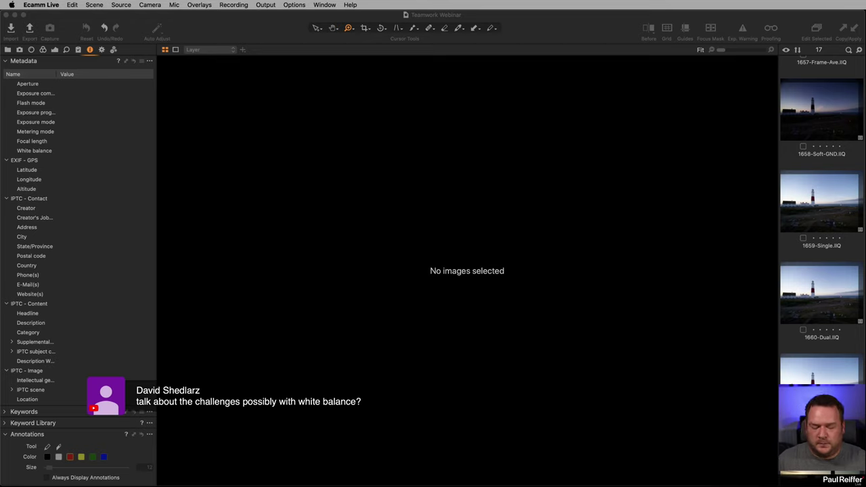
scroll(816, 83, "up", 5)
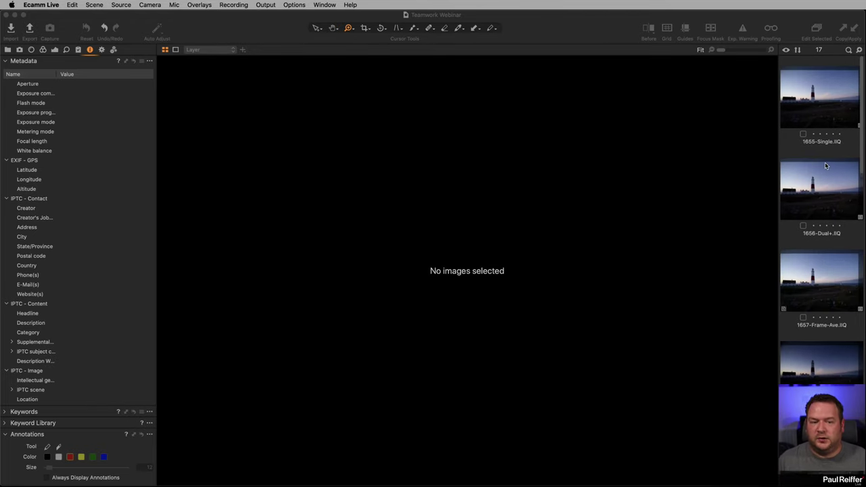
left_click(816, 83)
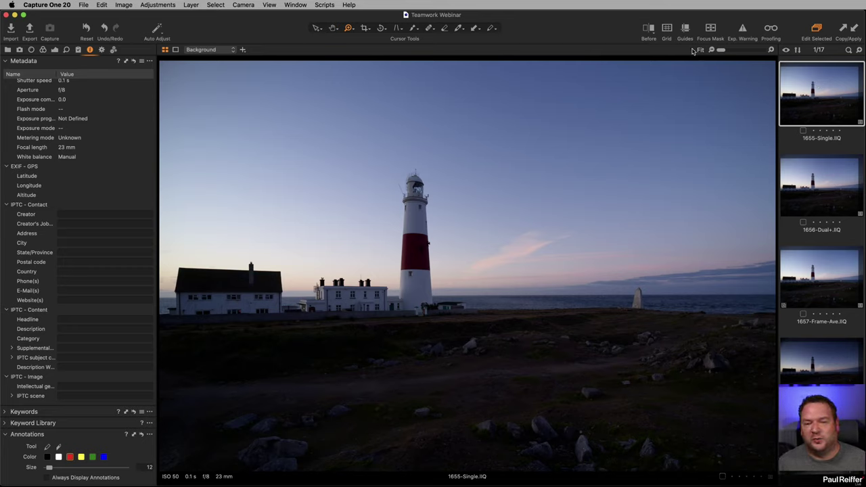
left_click(55, 49)
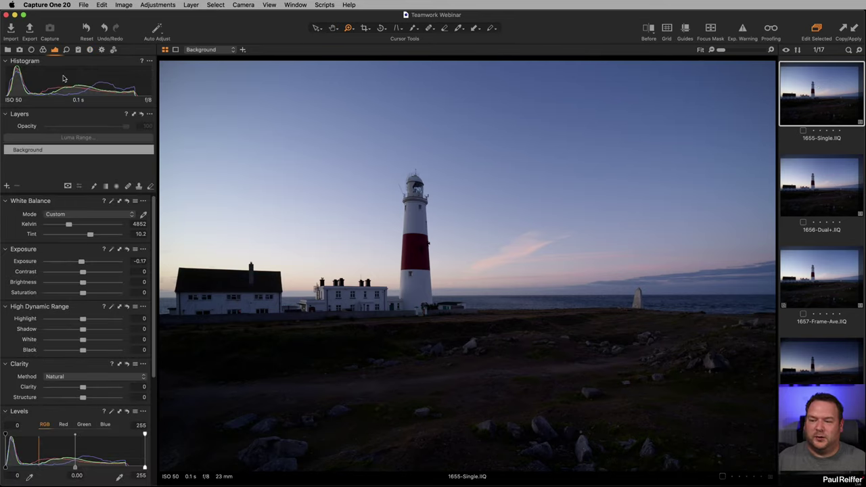
Step: Try Kelvin 3820 and Tint -41.6 on 1655-Single.IIQ, and neutralise the white balance from the lighthouse's white wall
mouse_move(68, 224)
left_mouse_down()
mouse_move(54, 224)
mouse_move(69, 234)
mouse_move(52, 234)
mouse_move(62, 226)
left_mouse_up()
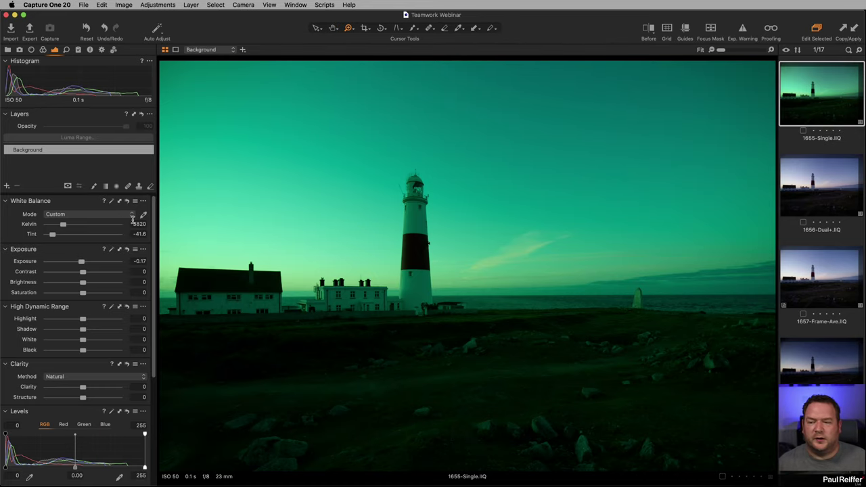
left_click(143, 214)
left_click(419, 221)
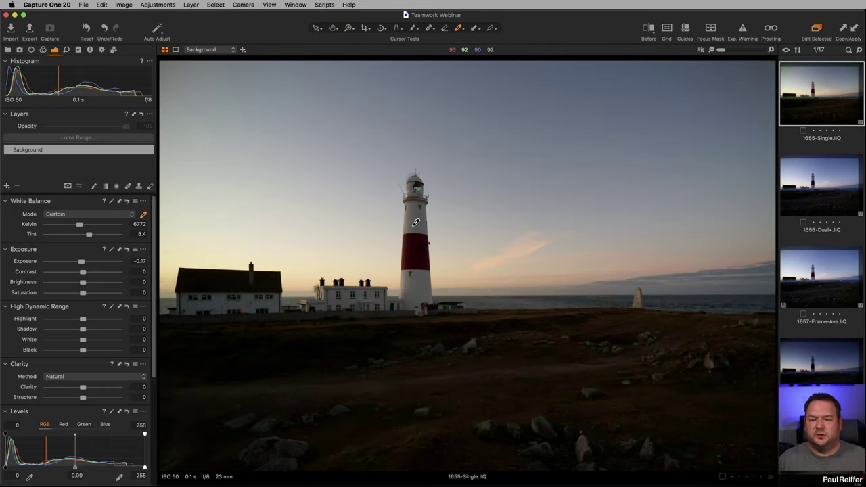
Step: Set the white balance mode of 1655-Single.IIQ to Shot
left_click(114, 215)
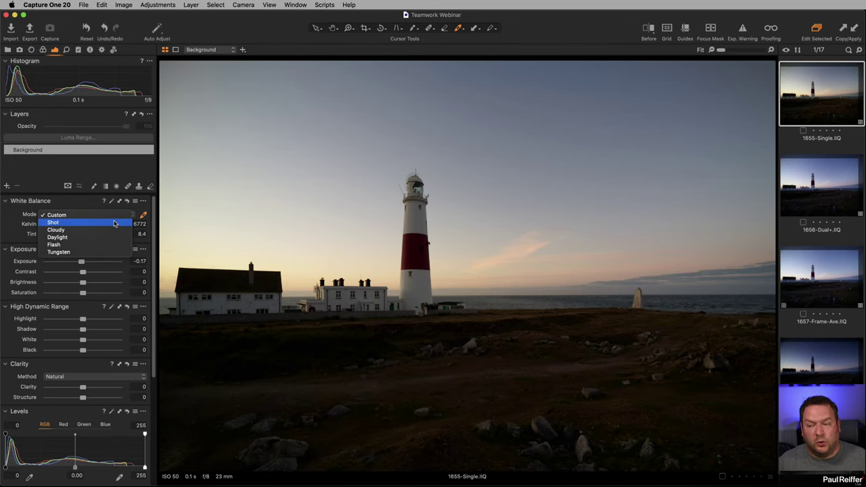
left_click(126, 222)
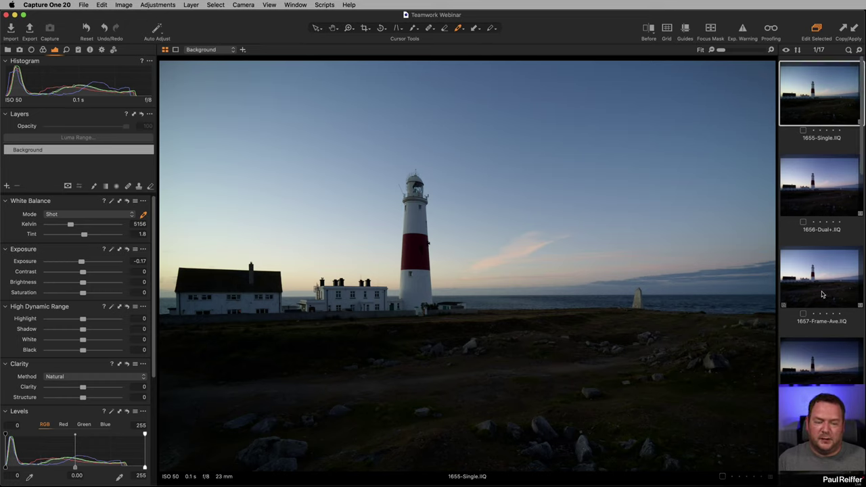
Step: Browse the lighthouse photos and view 1656-Dual+.IIQ and 1657-Frame-Ave.IIQ in turn
scroll(822, 295, "down", 10)
scroll(820, 270, "up", 10)
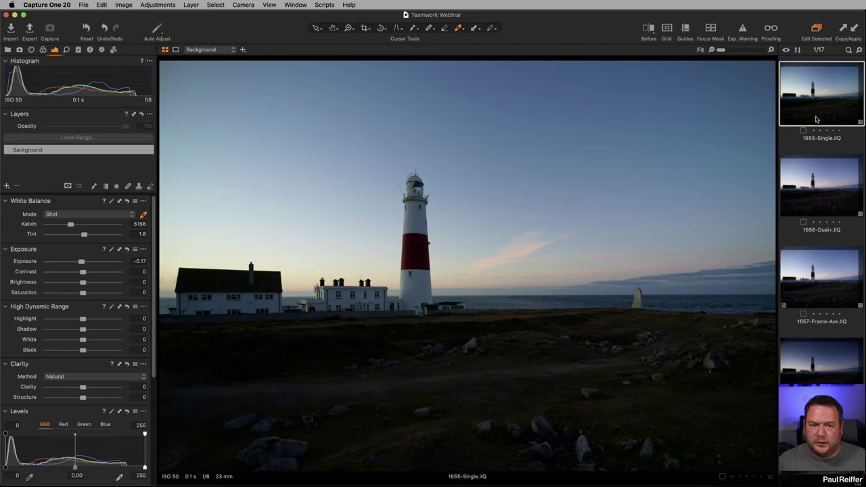
left_click(825, 195)
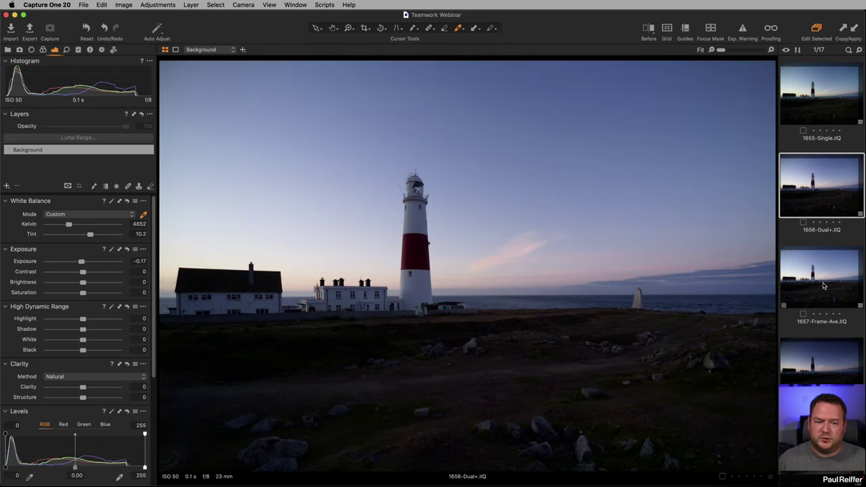
left_click(824, 284)
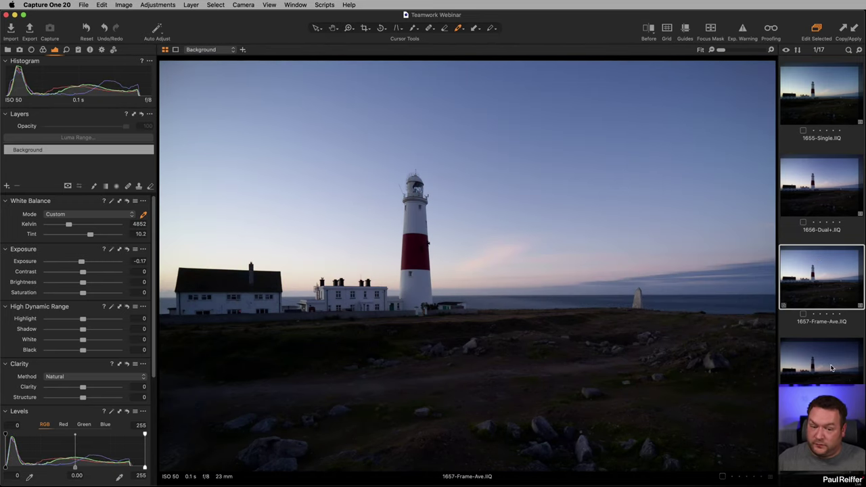
Step: View 1658-Soft-GND.IIQ, and compare the lighthouse photos 1659-Single.IIQ and 1660-Dual.IIQ at full frame
left_click(832, 368)
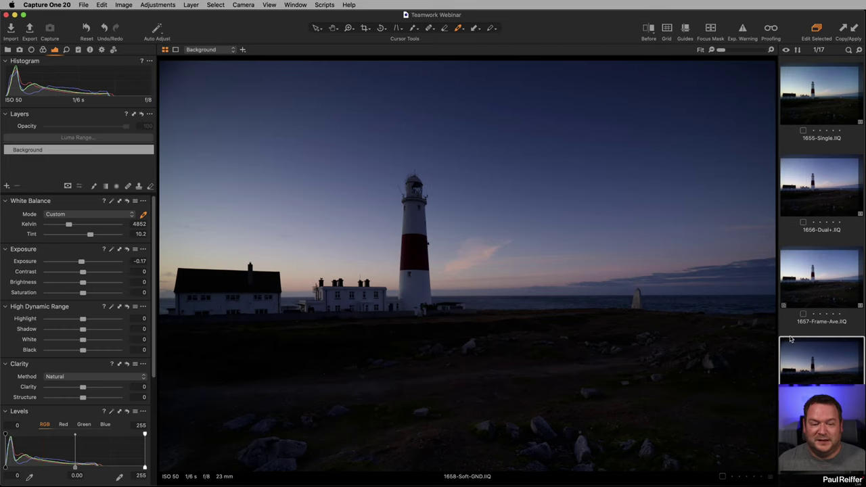
scroll(790, 339, "down", 3)
scroll(789, 339, "down", 5)
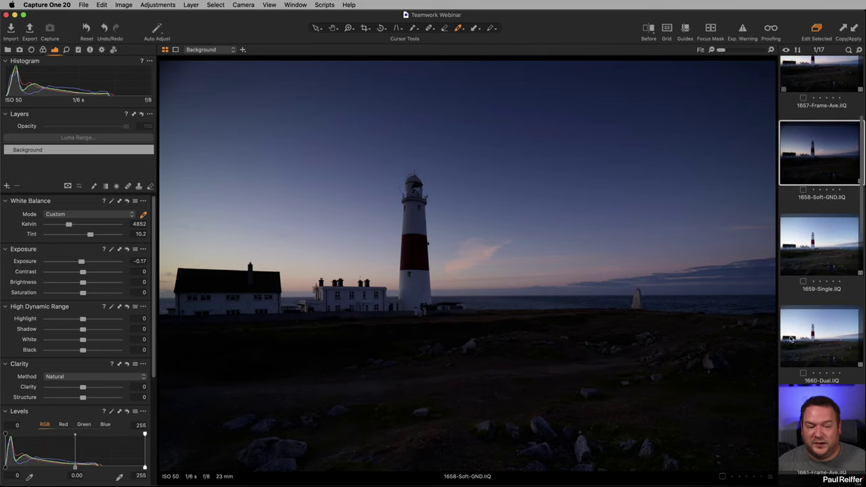
left_click(815, 337)
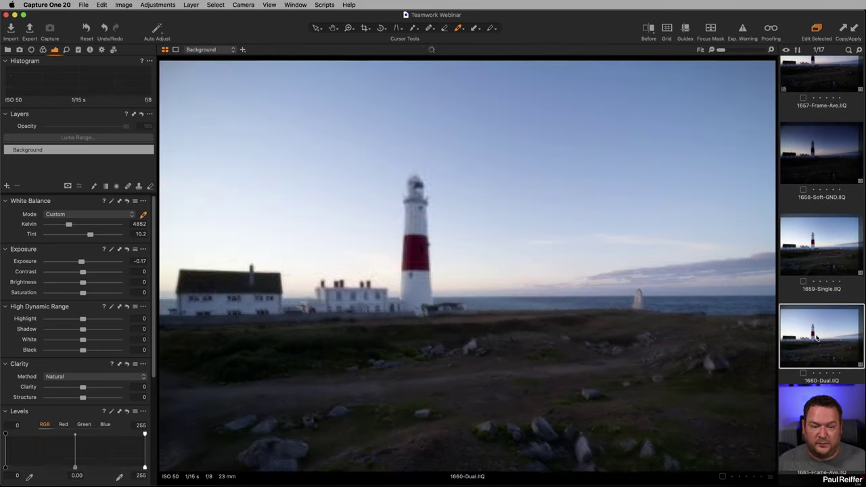
left_click(820, 259)
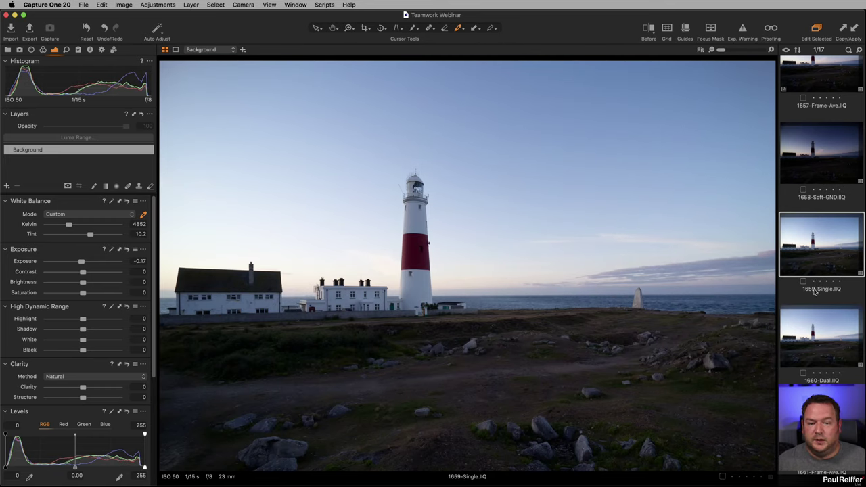
scroll(792, 356, "down", 5)
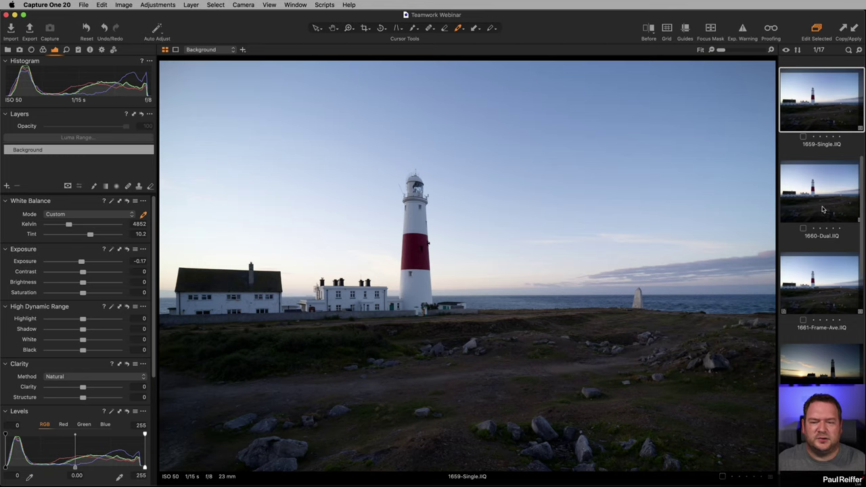
left_click(825, 215)
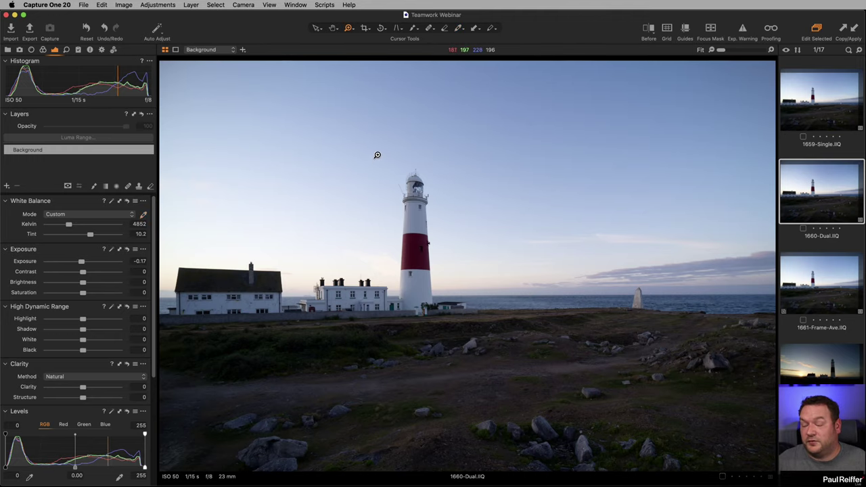
Step: Zoom in to about 198% on the lighthouse's lantern room and compare its detail between 1660-Dual.IIQ and 1661-Frame-Ave.IIQ
key("p")
left_click_drag(421, 194, 461, 268)
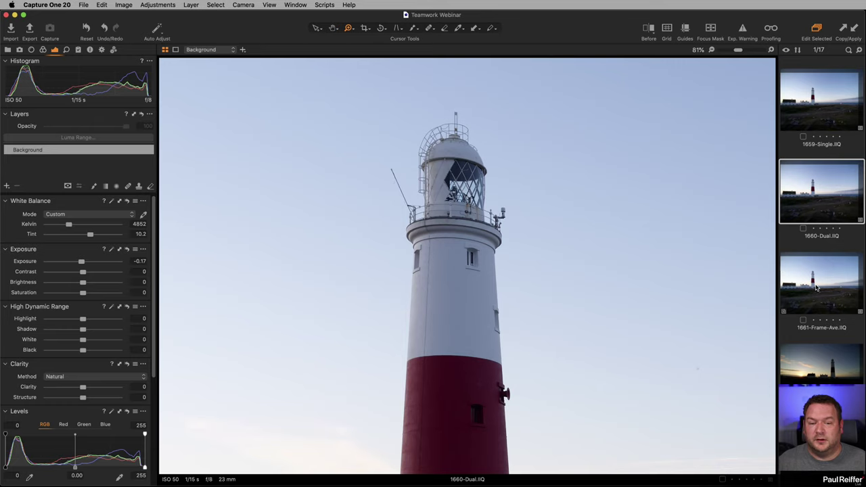
left_click(816, 288)
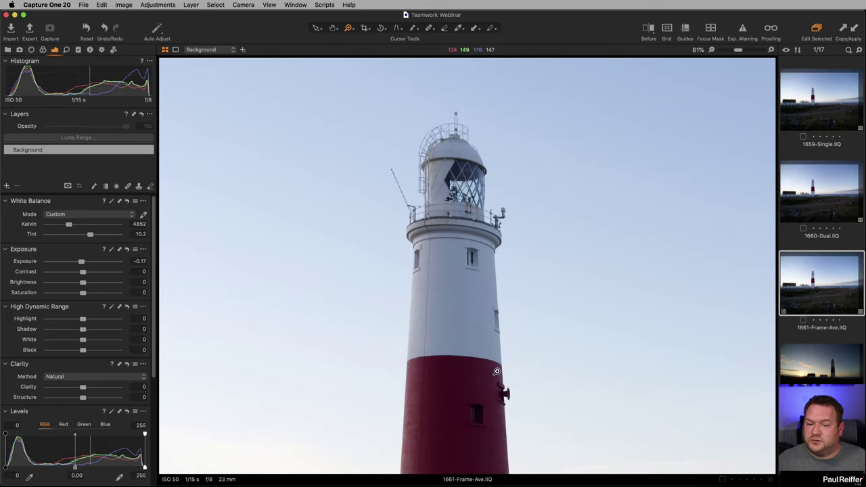
left_click(458, 231)
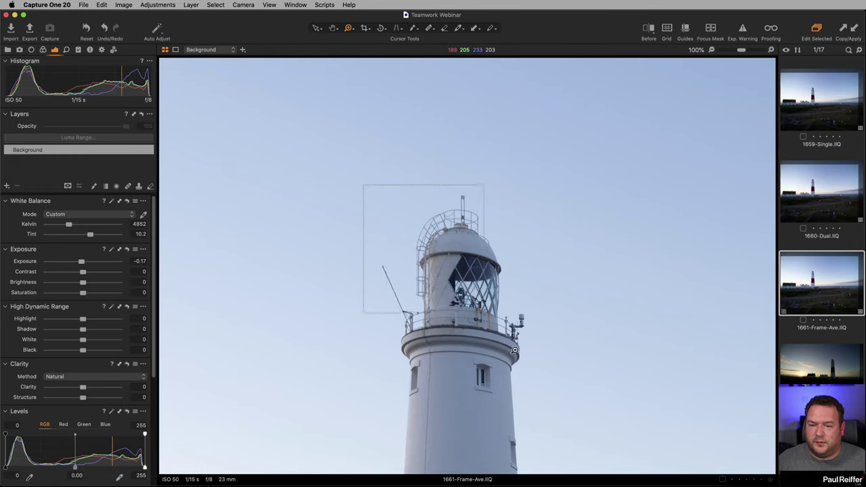
left_click_drag(514, 351, 567, 392)
key("Up")
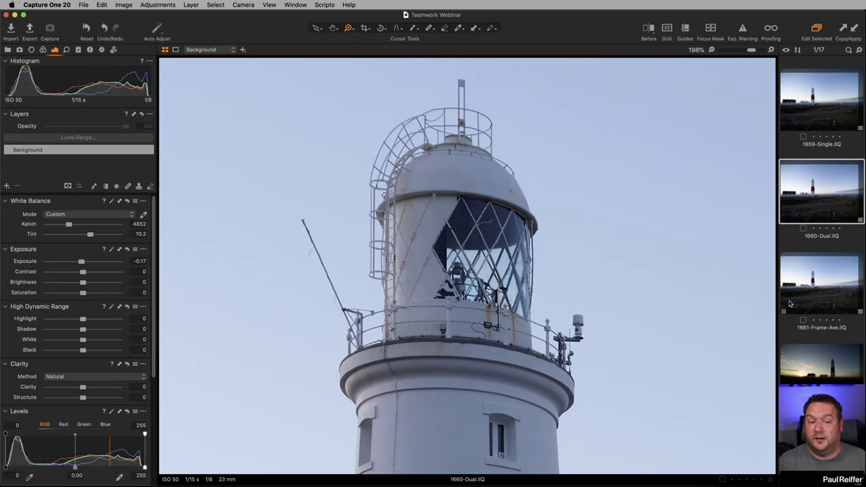
left_click(820, 295)
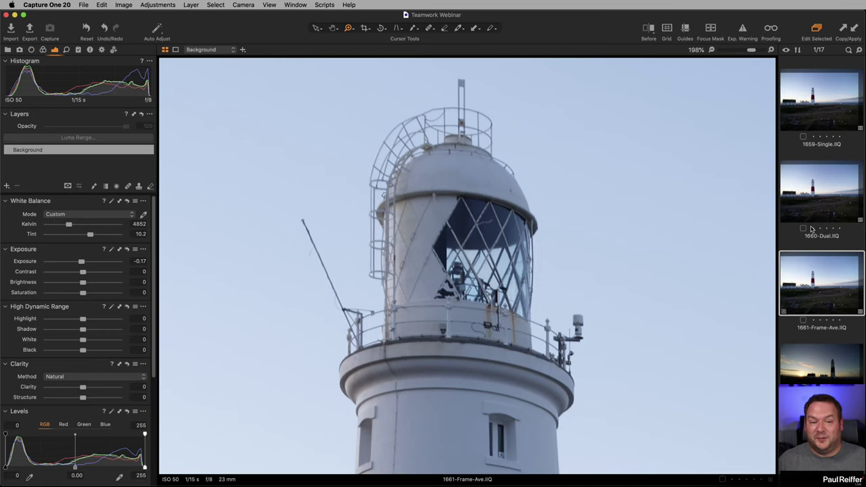
left_click(812, 200)
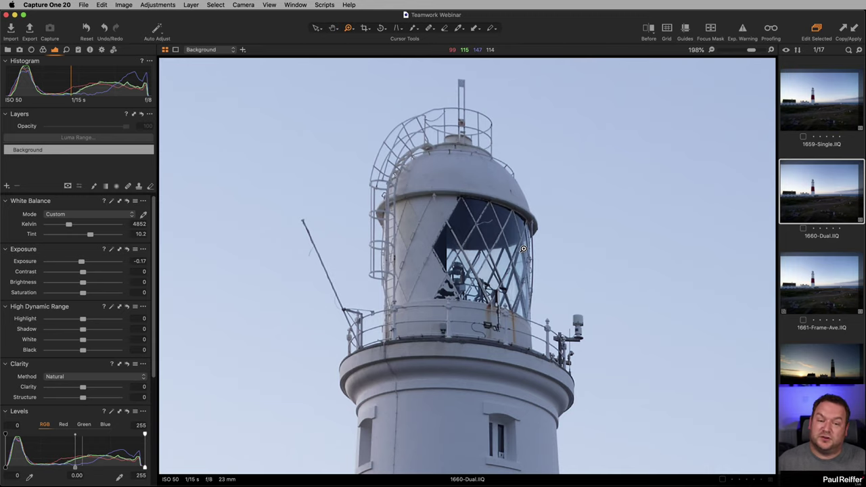
key("Down")
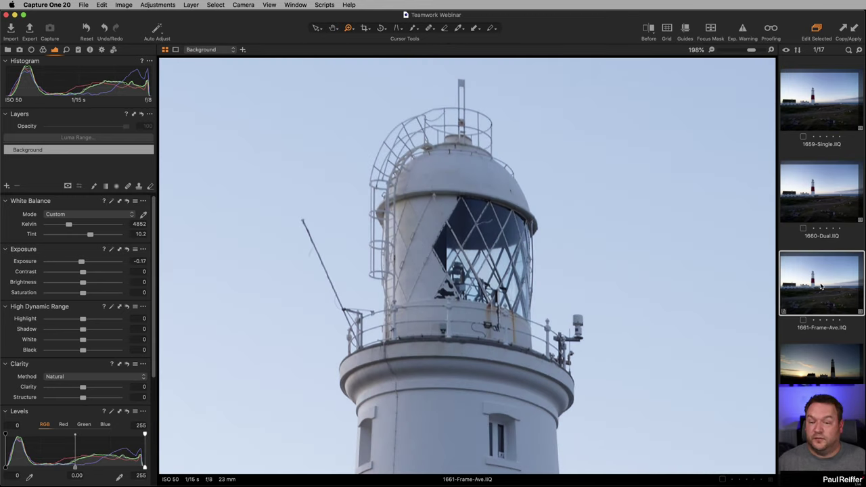
Step: Compare 1660-Dual.IIQ and 1661-Frame-Ave.IIQ fitted to the viewer, and view the sunset shot 1667-Single.IIQ
left_click(808, 214)
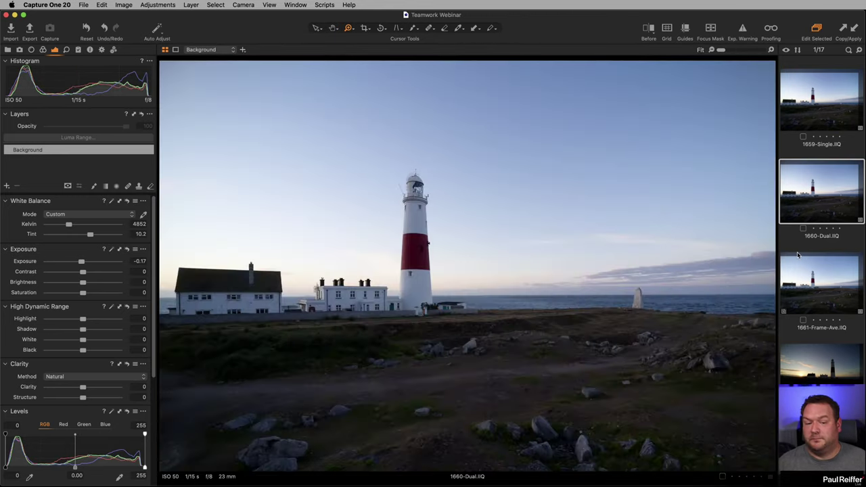
left_click(802, 287)
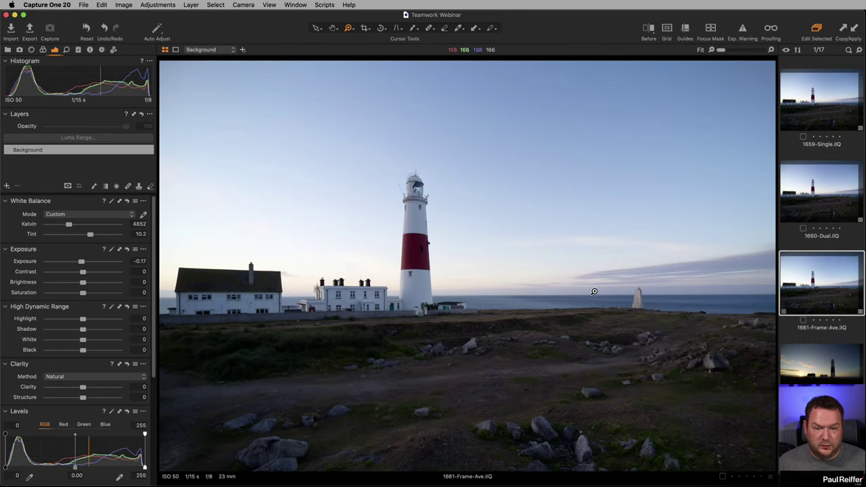
scroll(816, 253, "down", 4)
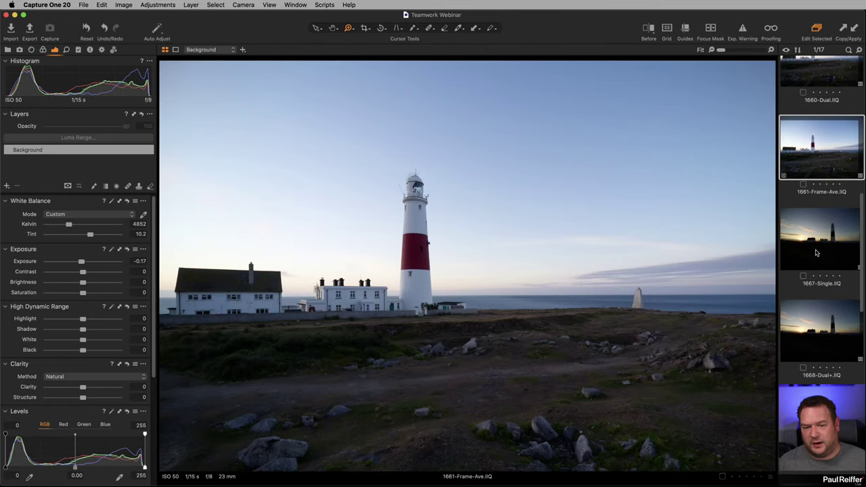
left_click(816, 253)
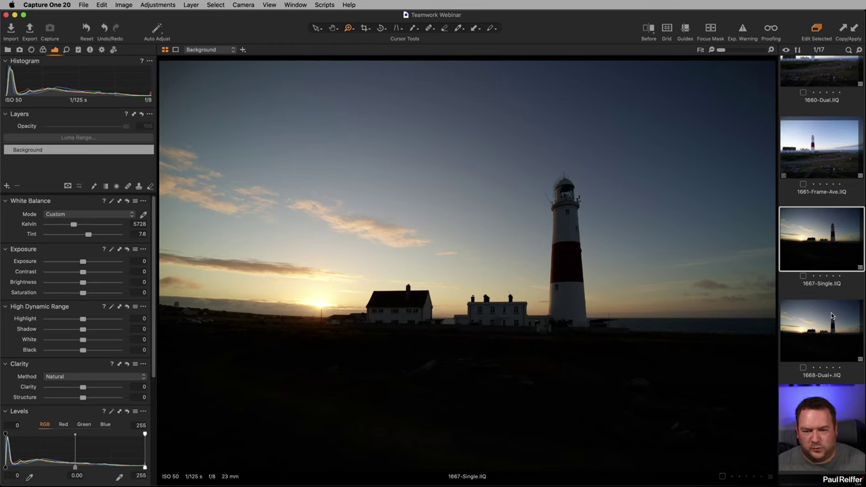
left_click(827, 147)
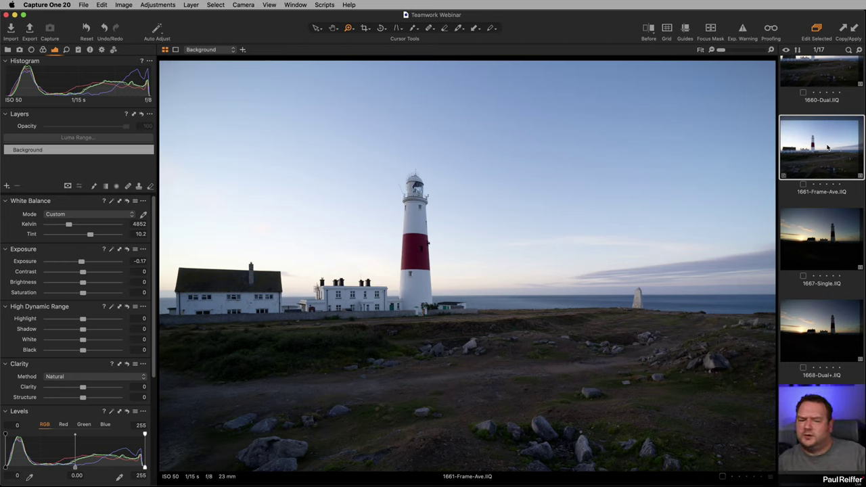
left_click(827, 221)
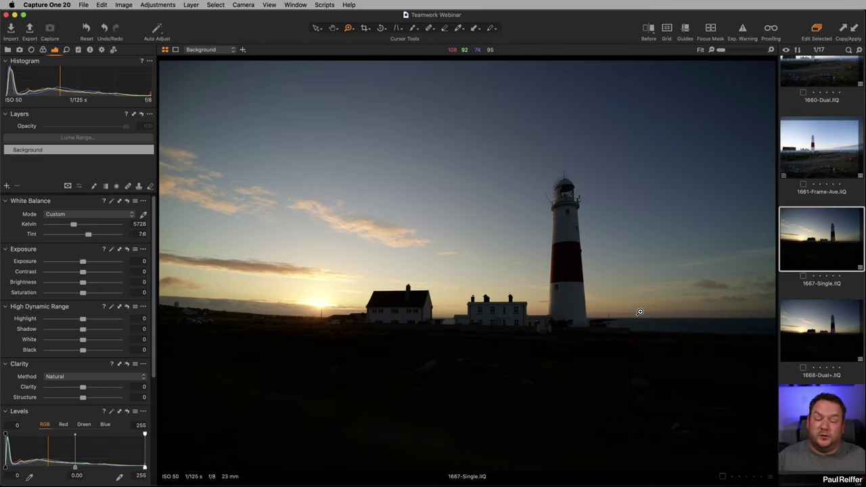
Step: Compare the sky and lighthouse in 1673-Soft-GND.IIQ with 1670-Single.IIQ, and view 1671-Dual+.IIQ
scroll(815, 369, "down", 3)
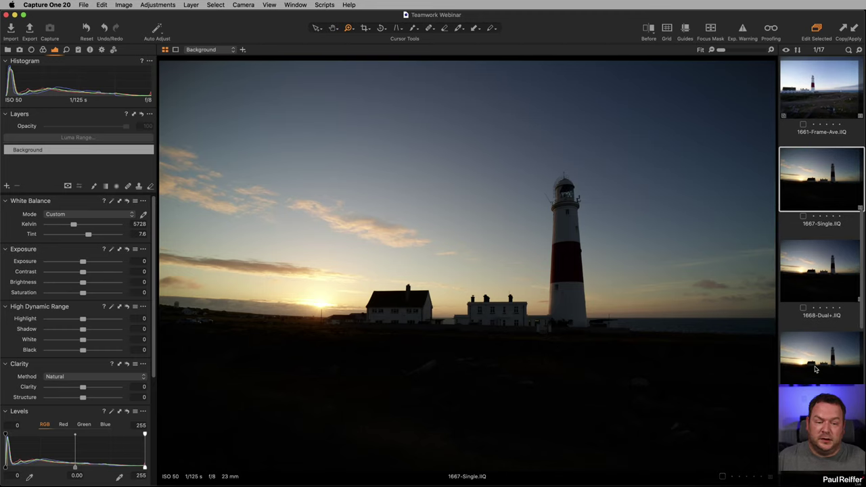
scroll(815, 369, "down", 10)
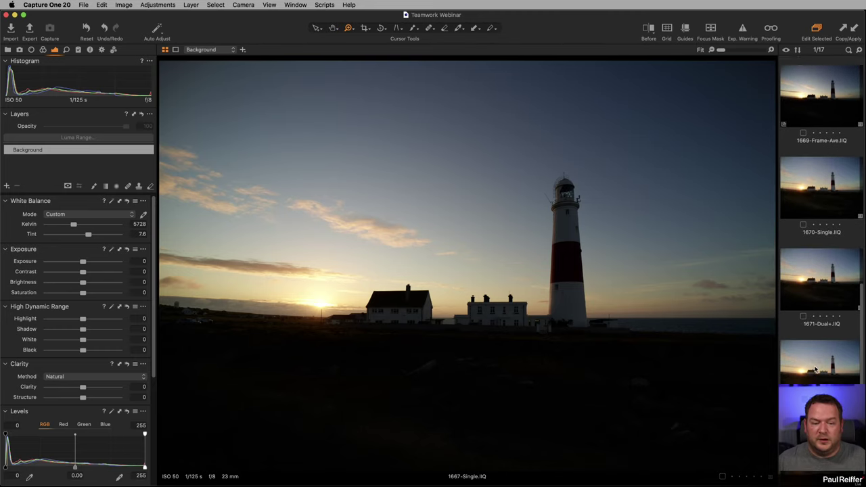
scroll(815, 368, "down", 3)
left_click(817, 376)
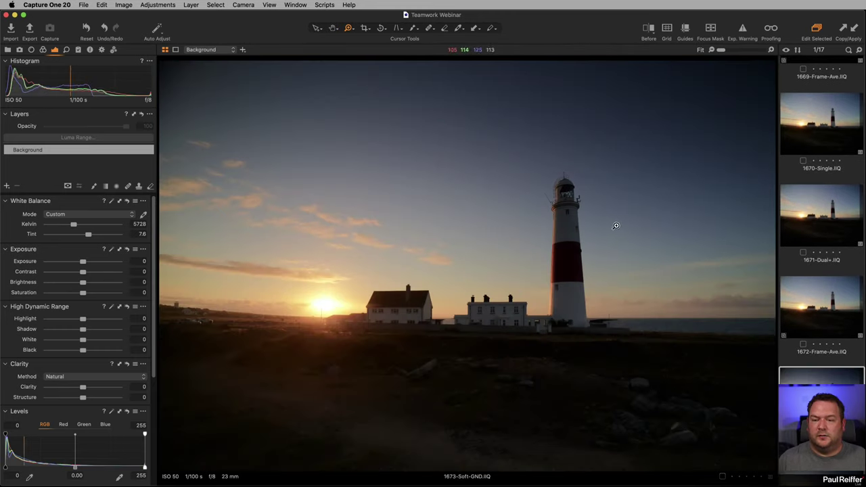
left_click(820, 124)
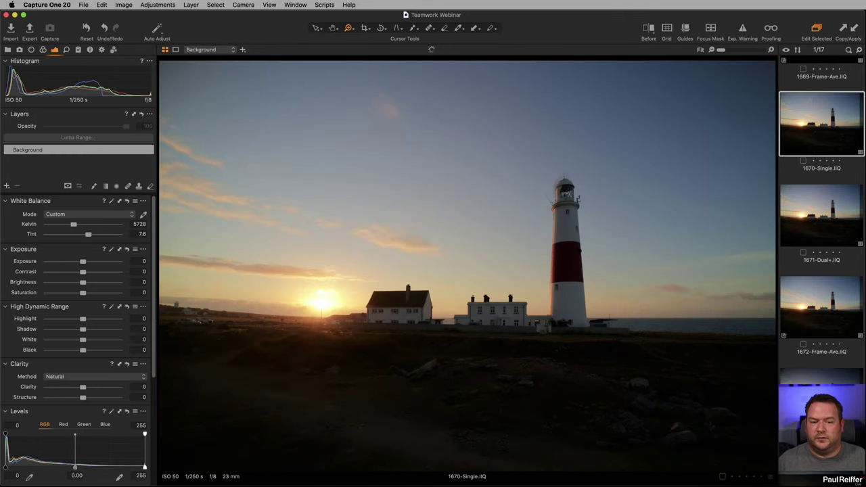
left_click(821, 376)
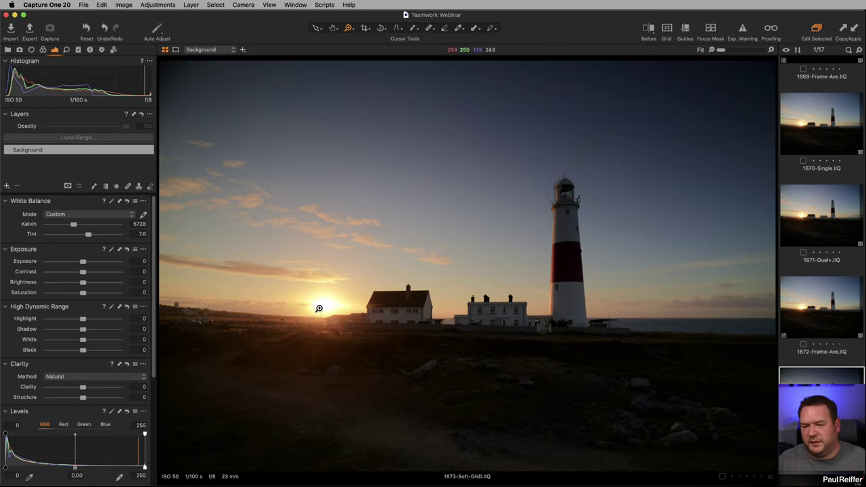
left_click(812, 128)
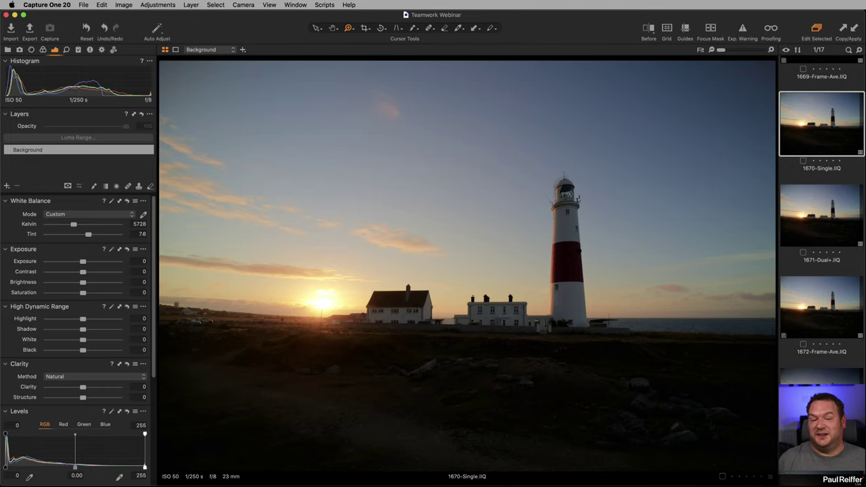
left_click(821, 399)
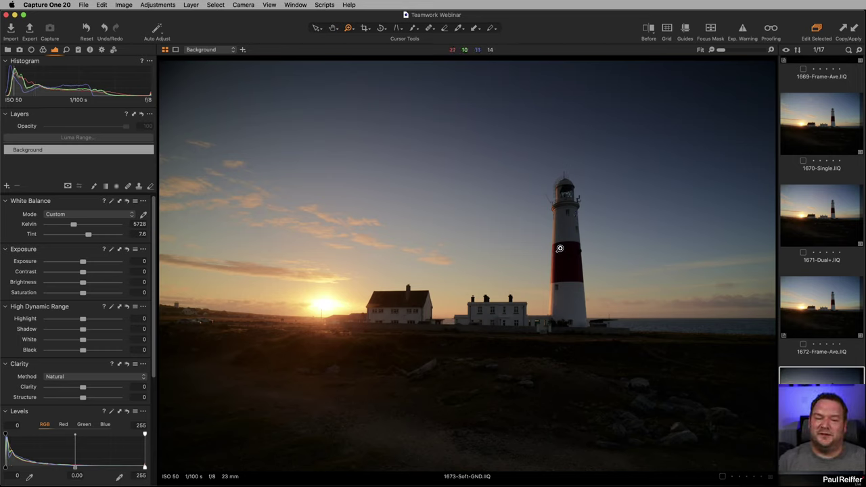
left_click(823, 207)
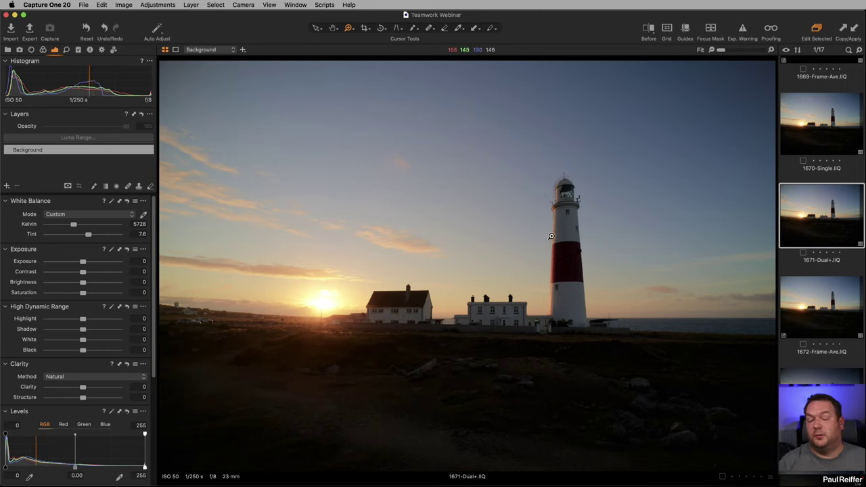
Step: Select 1668-Dual+.IIQ and set its High Dynamic Range to Highlight -26, Shadow 32, White -15 and Black 13
scroll(811, 224, "up", 3)
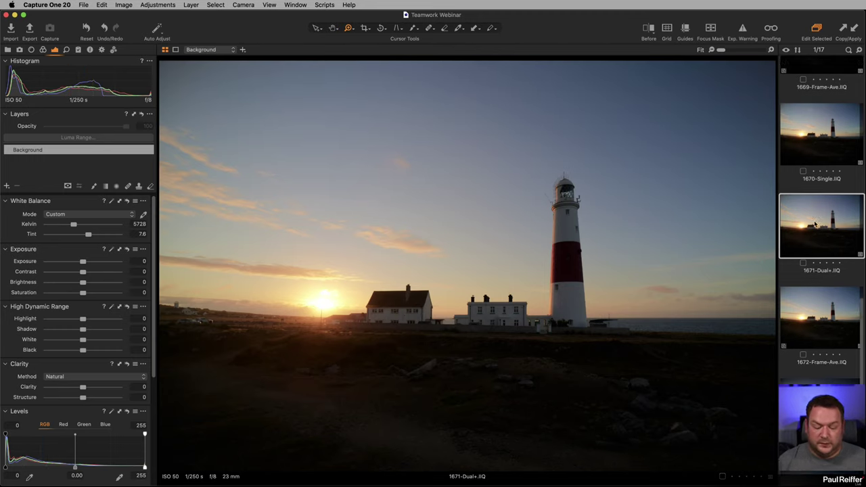
scroll(812, 220, "up", 5)
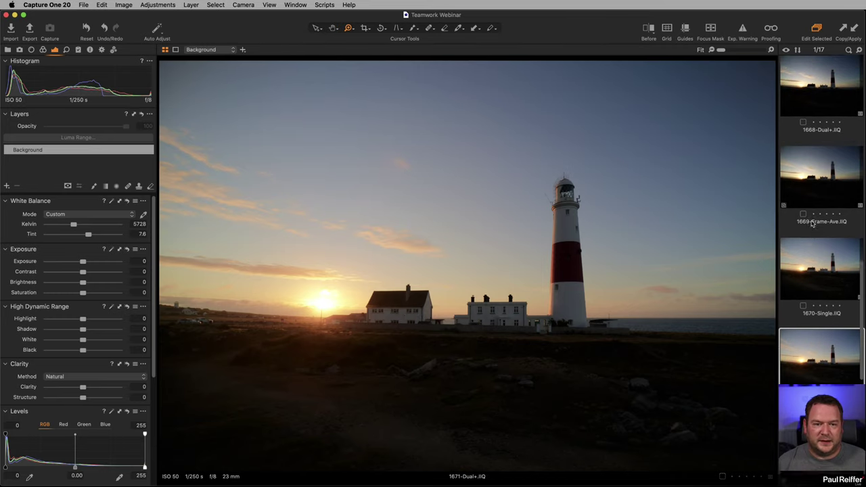
left_click(816, 213)
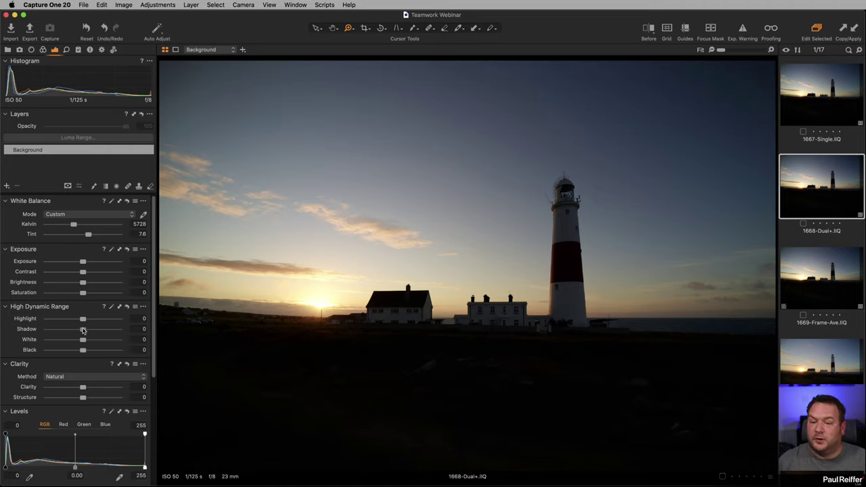
mouse_move(83, 330)
left_mouse_down()
mouse_move(94, 330)
mouse_move(83, 353)
mouse_move(75, 324)
left_mouse_up()
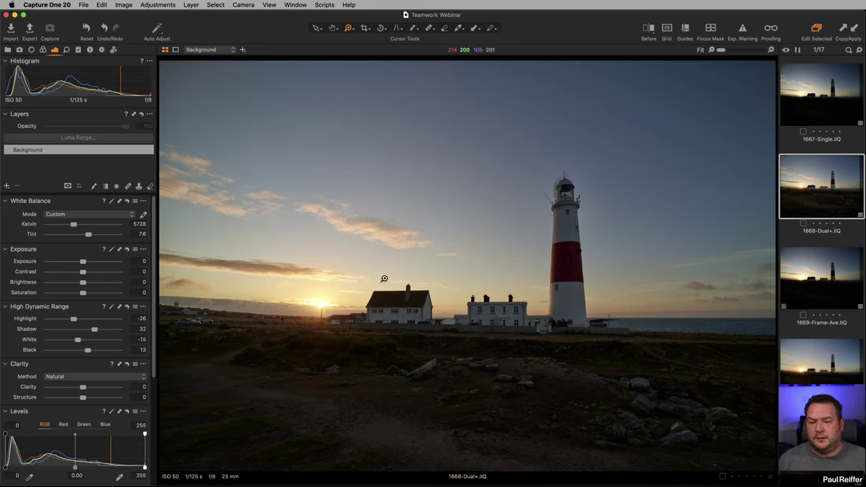
Step: Check the house roof while setting Shadow 65 and Black 48 on 1668-Dual+.IIQ, and give 1667-Single.IIQ the same High Dynamic Range adjustments
left_click_drag(383, 278, 437, 318)
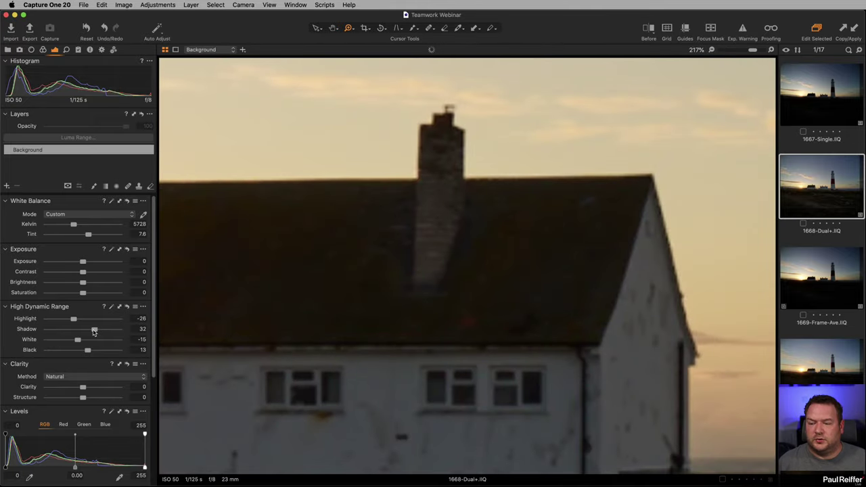
left_click_drag(95, 349, 92, 352)
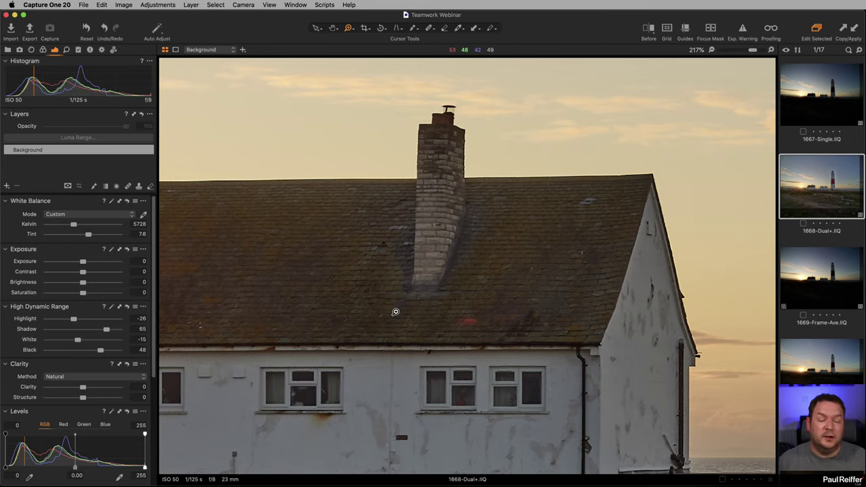
scroll(609, 291, "right", 4)
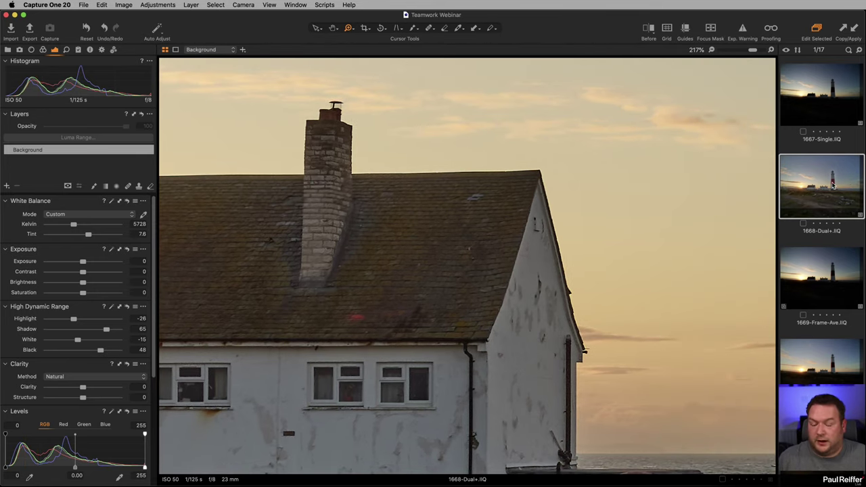
left_click(813, 100)
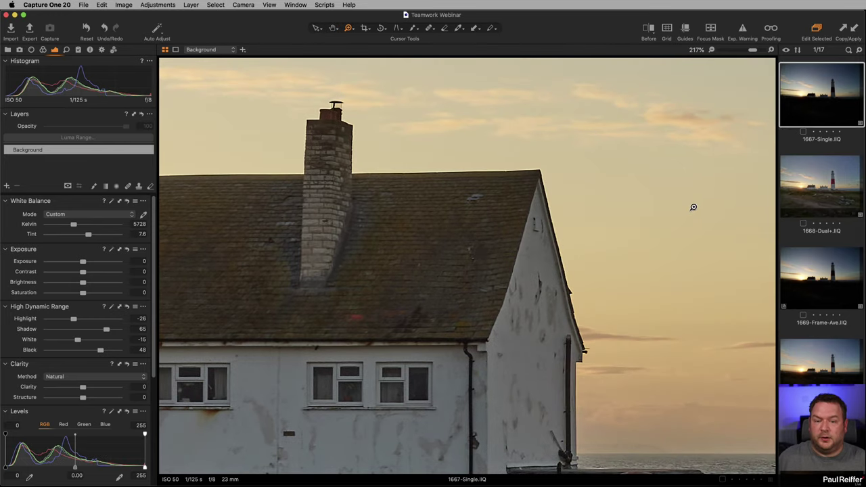
Step: Compare the roof tiles and the whole scene in 1667-Single.IIQ and 1668-Dual+.IIQ side by side, from 300% zoom to the fitted view
left_click(821, 186, "super")
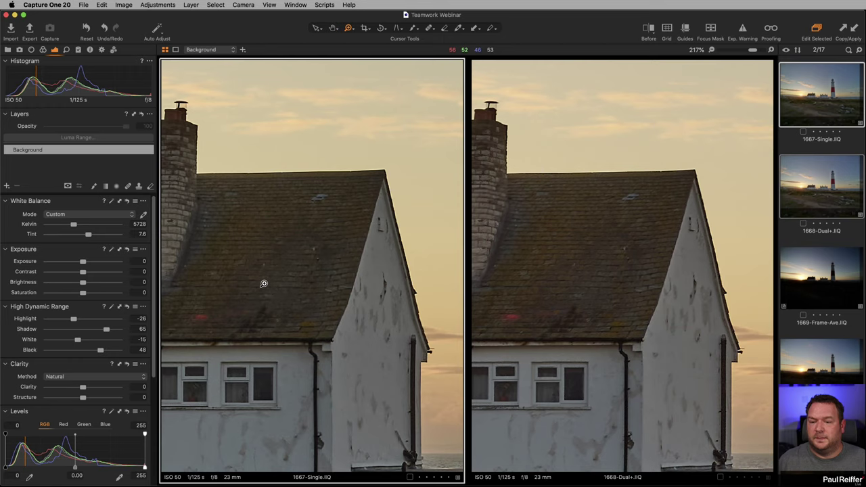
left_click(324, 334)
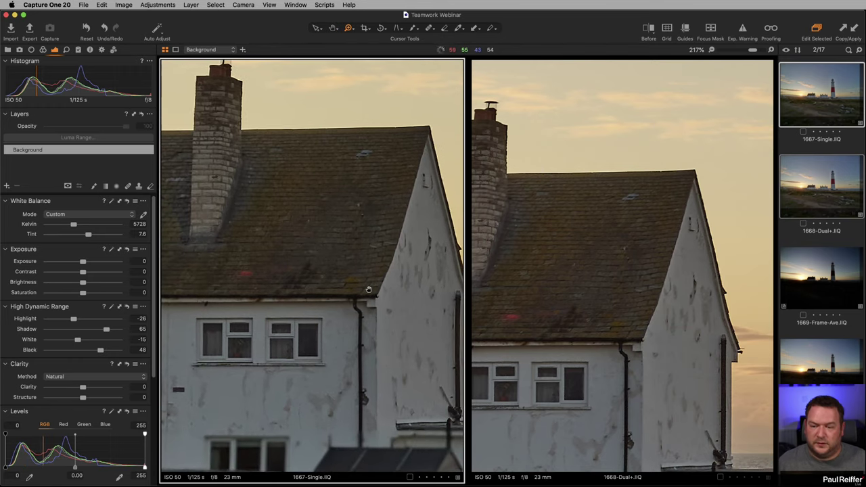
left_click(604, 352)
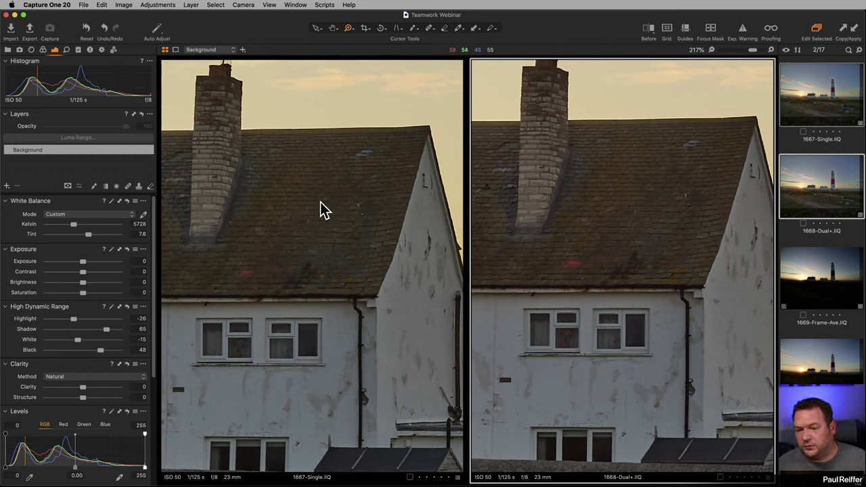
left_click(658, 253)
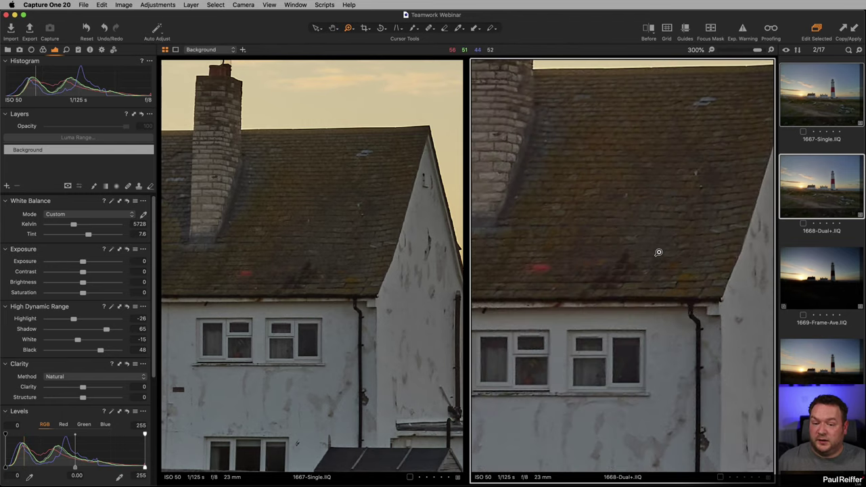
left_click(342, 275)
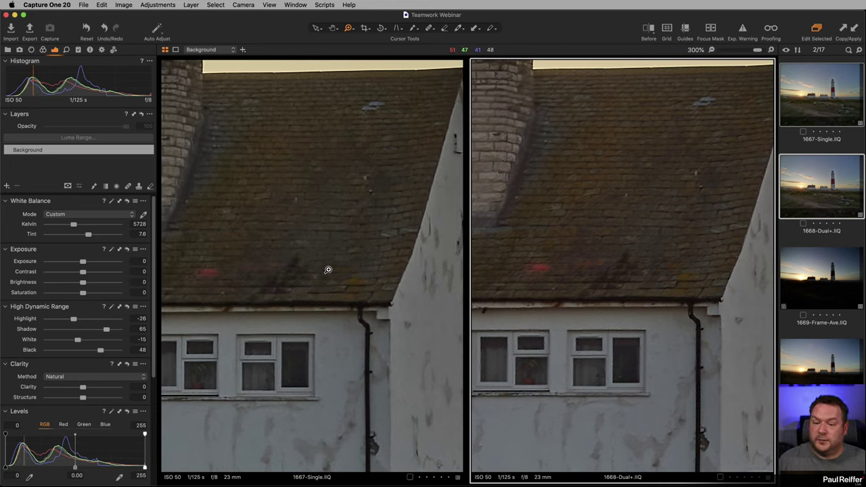
left_click(686, 257)
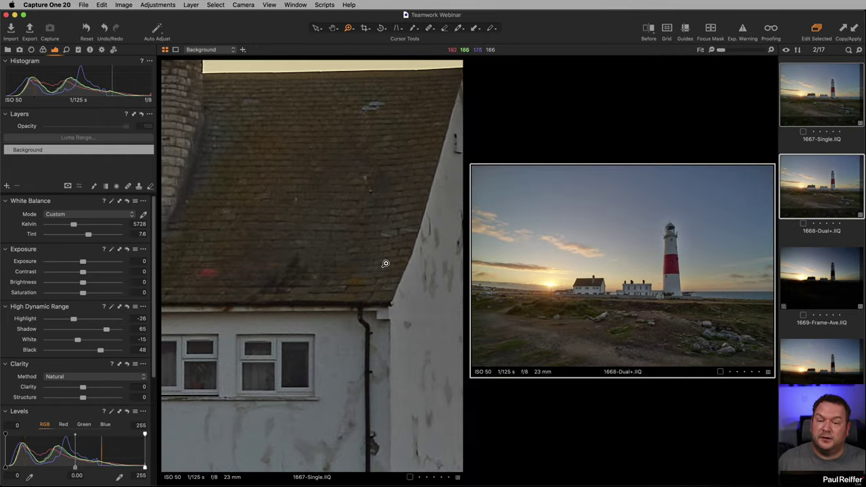
left_click(331, 265)
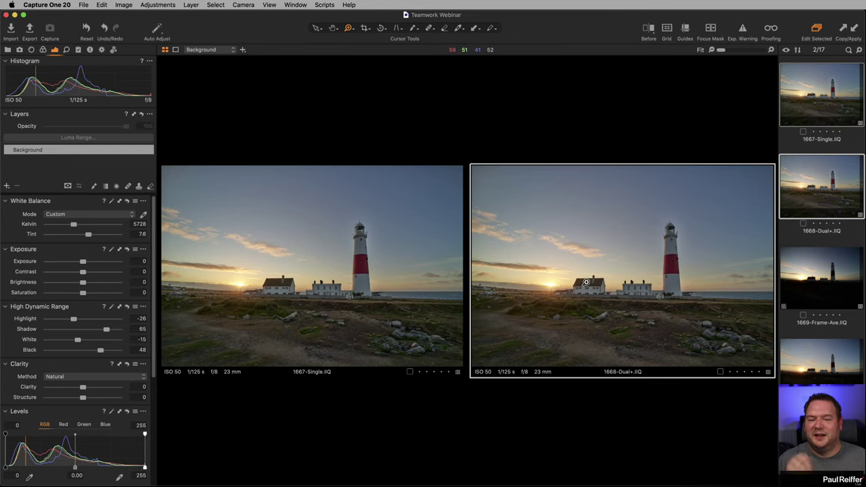
left_click(614, 319)
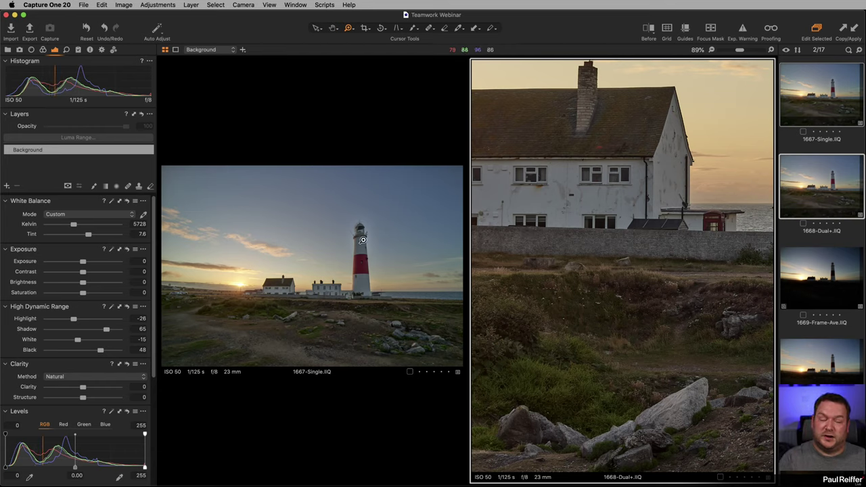
left_click(624, 234)
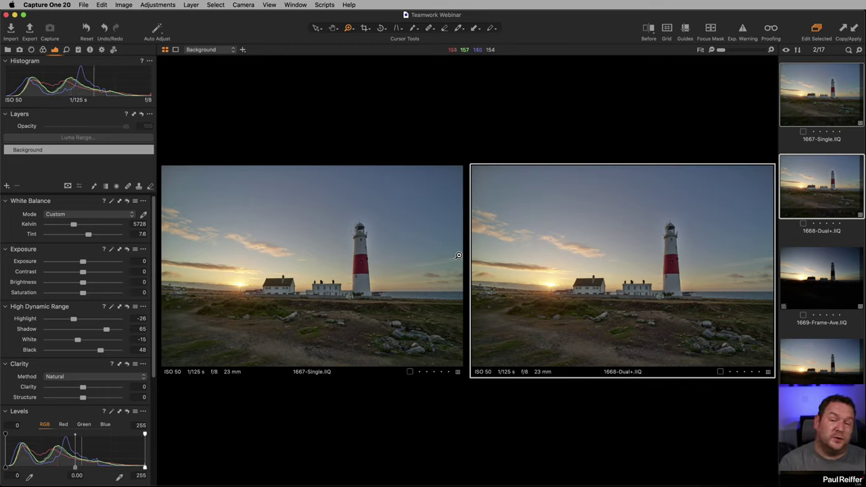
Step: Reset High Dynamic Range on 1667-Single.IIQ and 1668-Dual+.IIQ, and try Highlight -46, Shadow 78, White -39 and Black 76 on the latter before resetting it
left_click(126, 308)
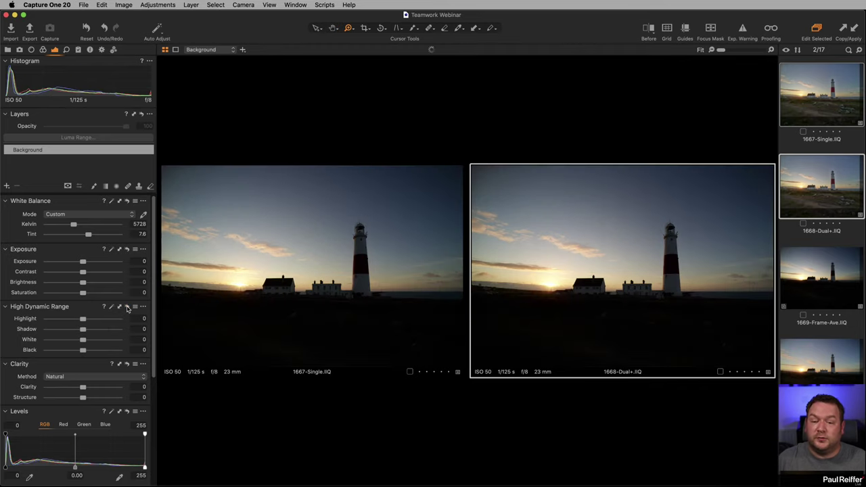
left_click(809, 274)
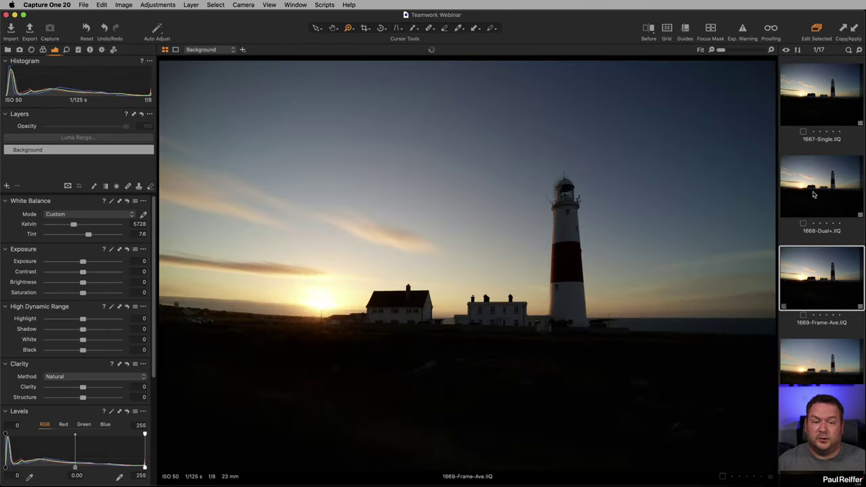
left_click(814, 189)
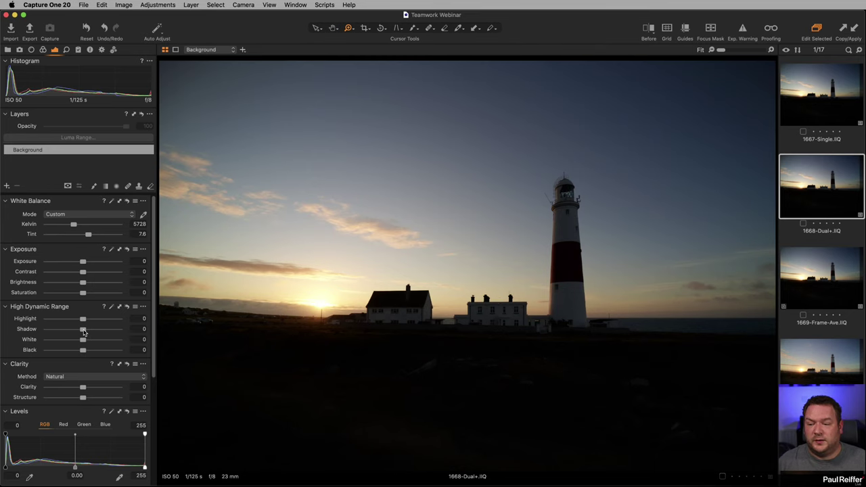
key("super+z")
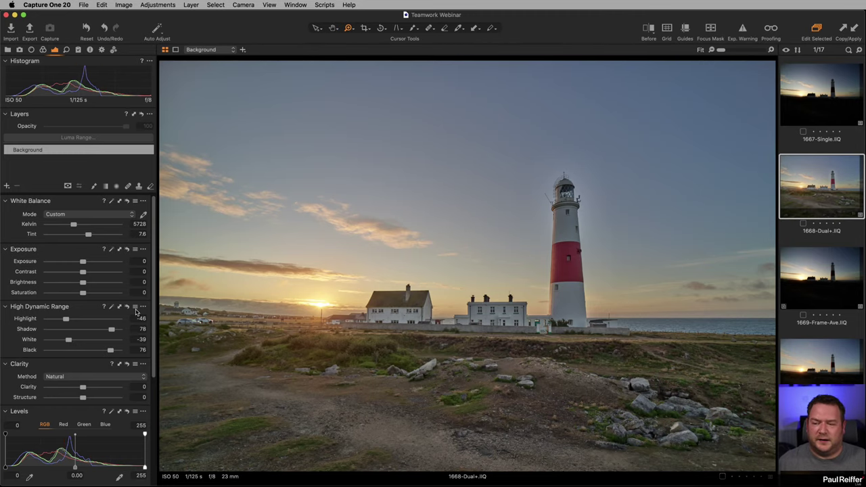
left_click(127, 308)
Step: Shape the RGB curve of 1668-Dual+.IIQ by lifting the shadows, anchoring the midtones near the centre and pulling down the highlights
scroll(77, 366, "down", 5)
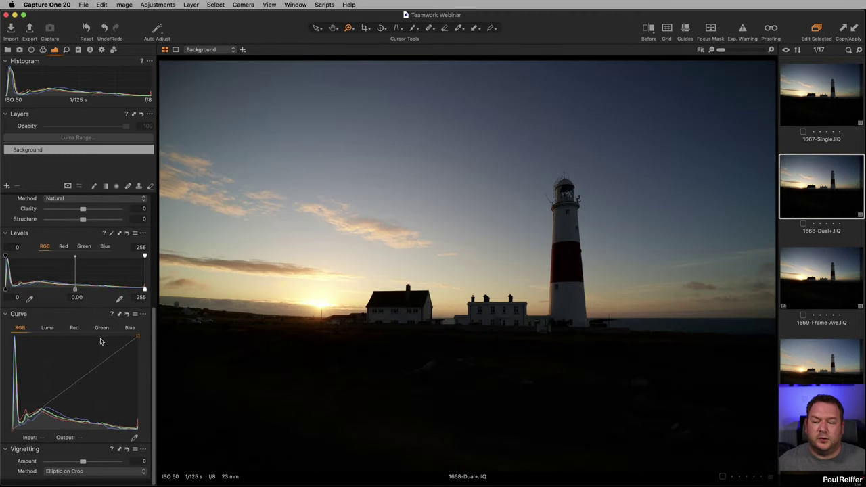
left_click_drag(77, 392, 74, 390)
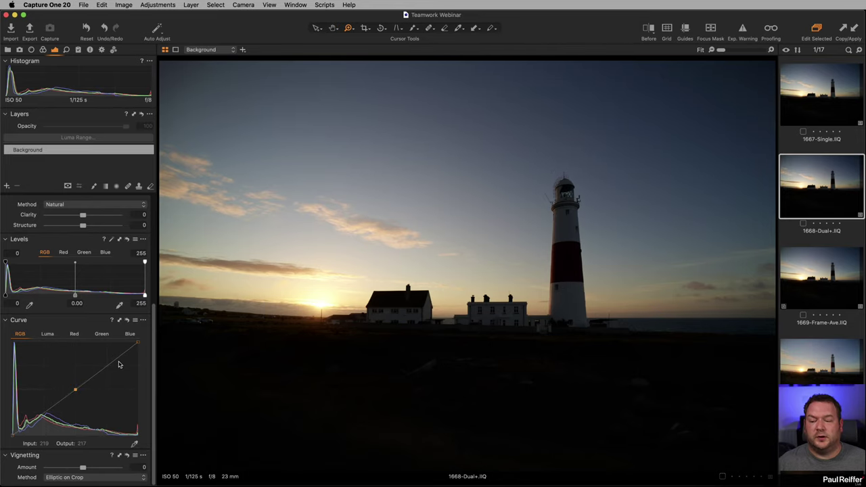
left_click_drag(41, 419, 21, 426)
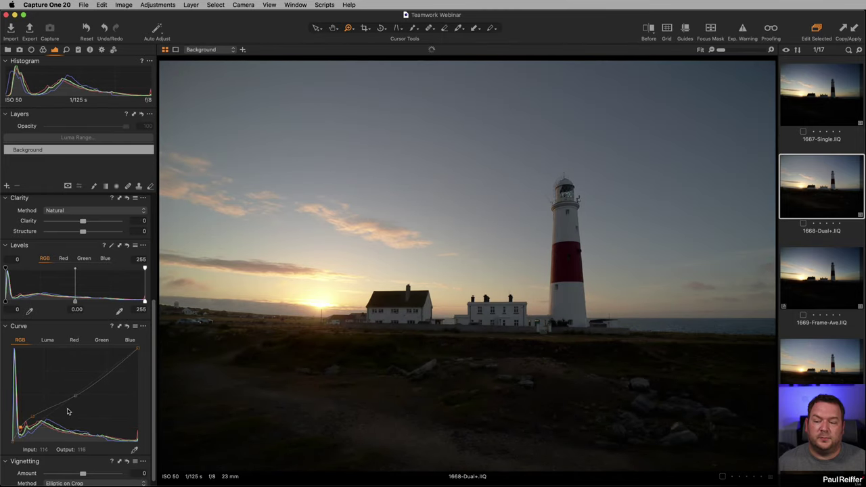
left_click_drag(73, 397, 76, 395)
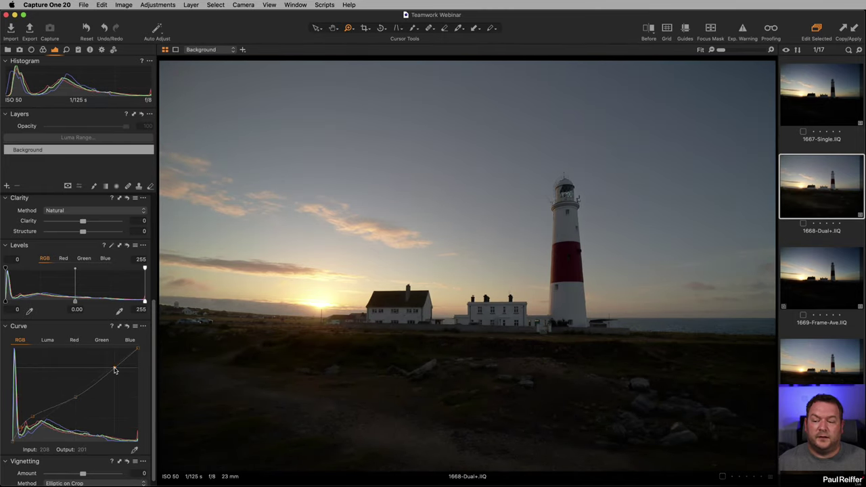
left_click_drag(113, 369, 115, 374)
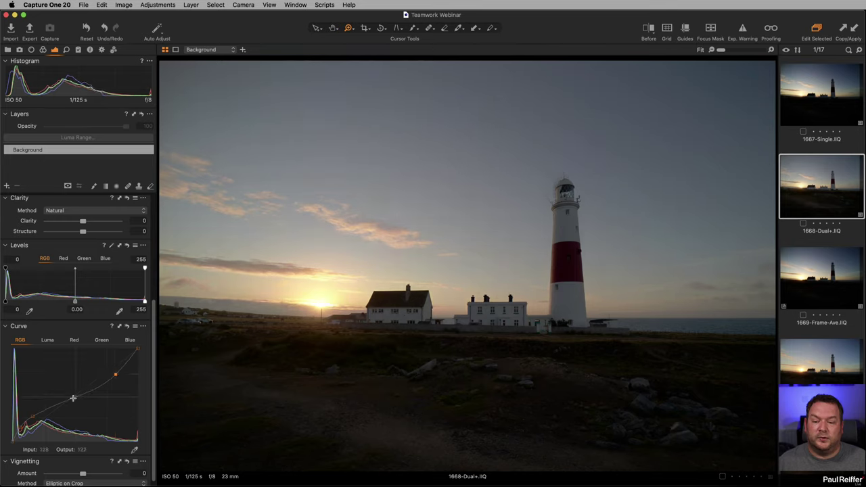
left_click_drag(72, 396, 74, 396)
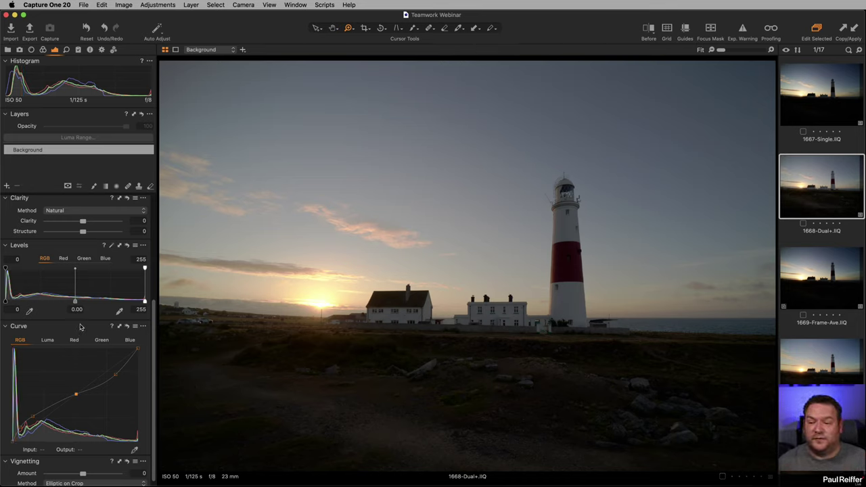
Step: Set Contrast 4 and Saturation 4 on 1668-Dual+.IIQ, and check the result on the house
scroll(82, 318, "up", 5)
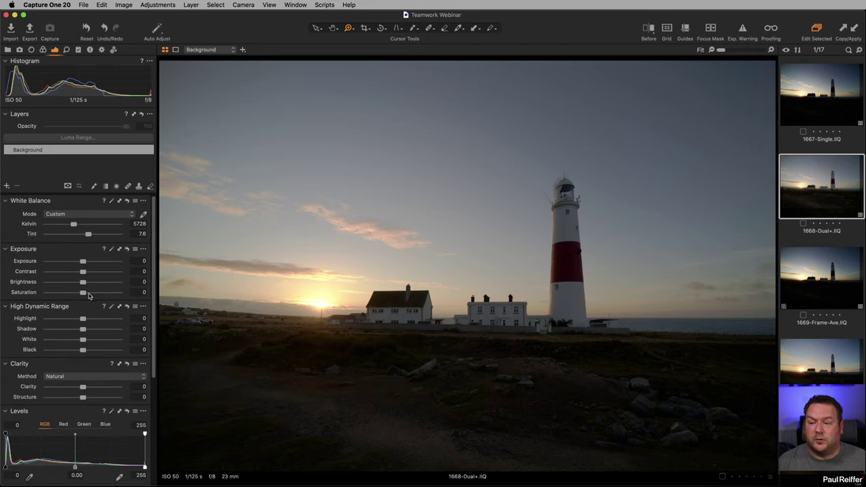
left_click_drag(84, 272, 86, 273)
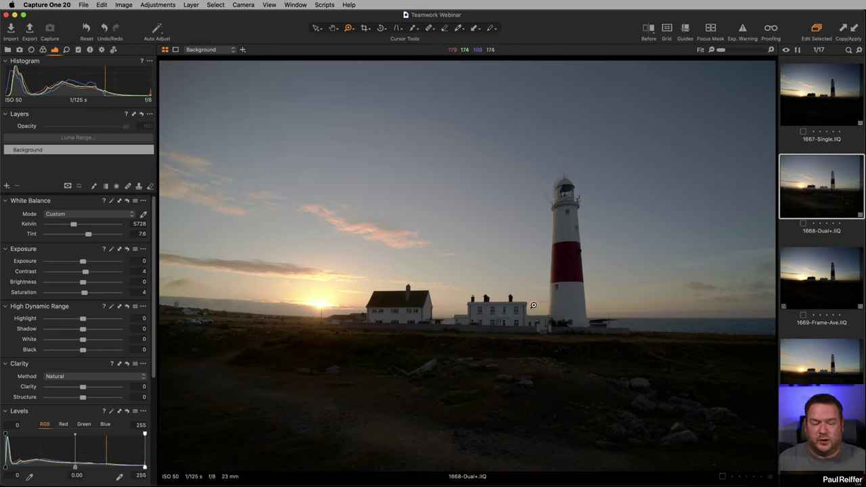
left_click_drag(389, 277, 451, 327)
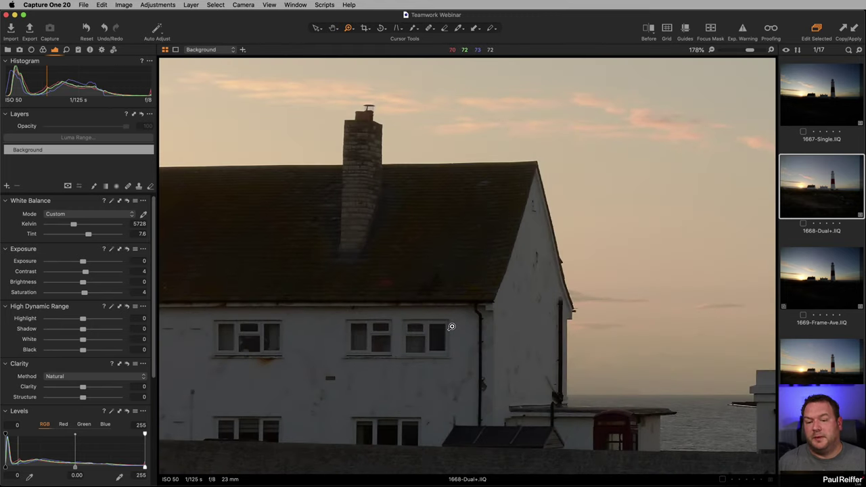
left_click(459, 321, "alt")
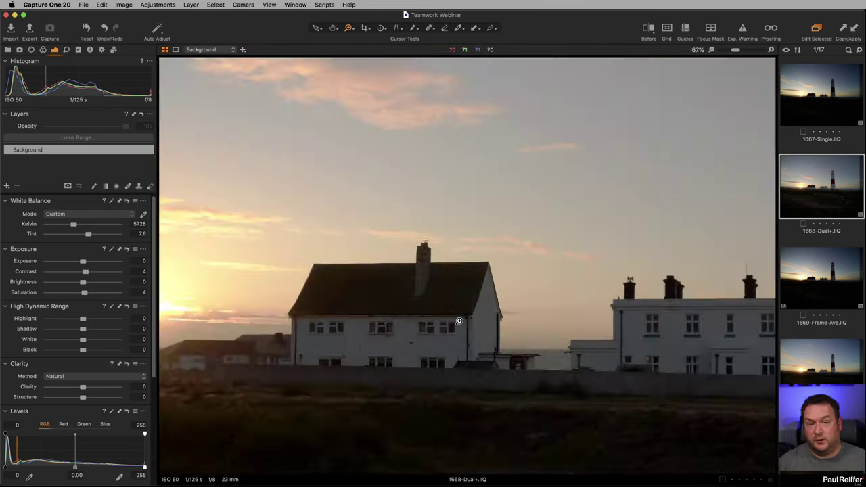
Step: Find 1671-Dual+.IIQ among the later lighthouse shots and display it side by side with 1670-Single.IIQ
scroll(817, 351, "down", 5)
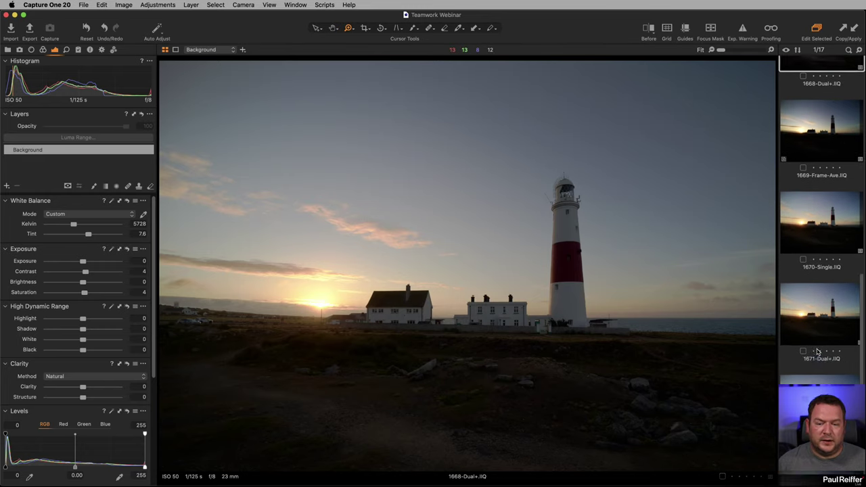
scroll(817, 351, "down", 1)
scroll(829, 365, "down", 2)
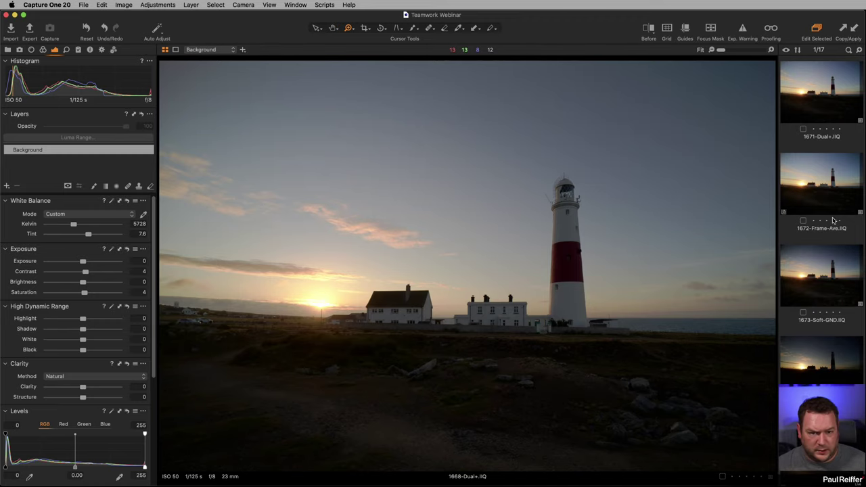
left_click(833, 118)
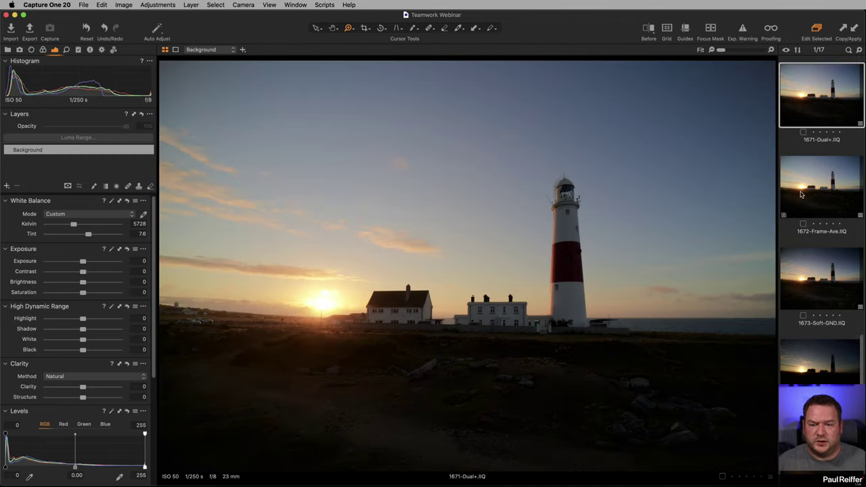
scroll(821, 82, "up", 3)
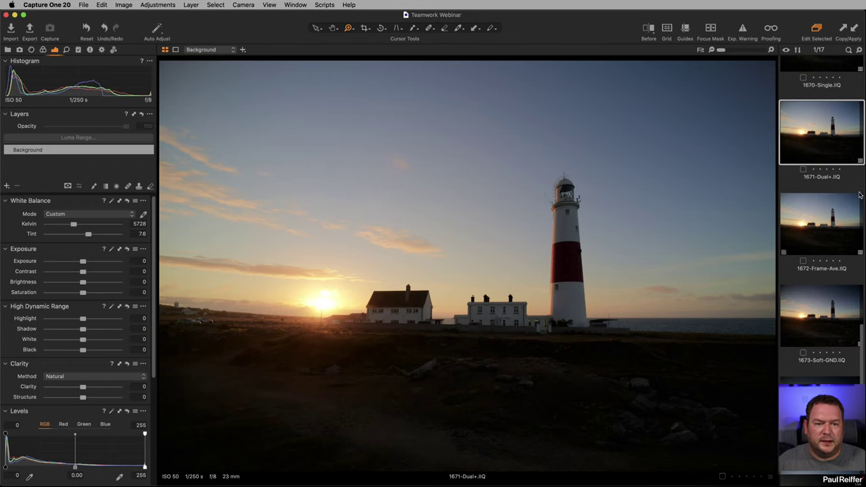
left_click(821, 82, "super")
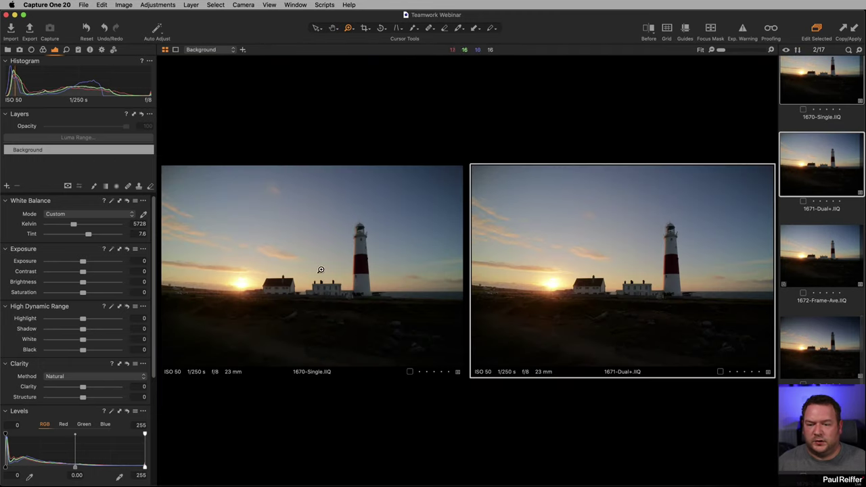
Step: Compare the shadow detail of the house roof in 1670-Single.IIQ and 1671-Dual+.IIQ at up to 300% zoom and in the fitted view
left_click(592, 276)
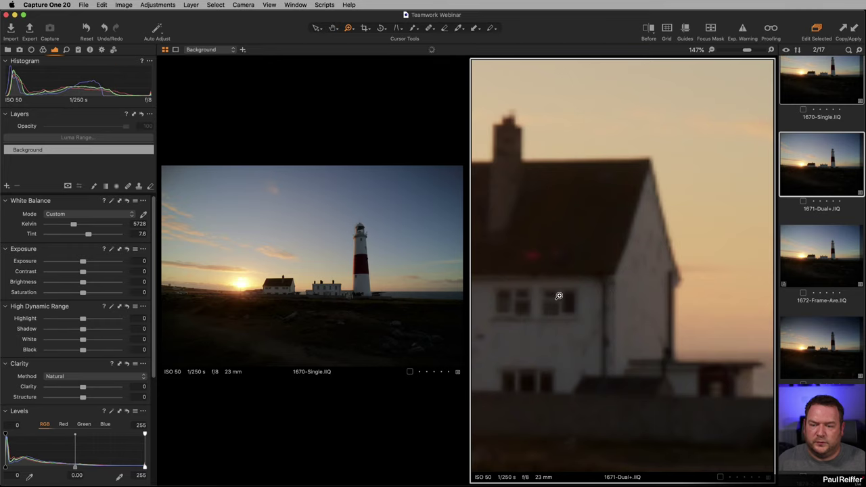
left_click(282, 276)
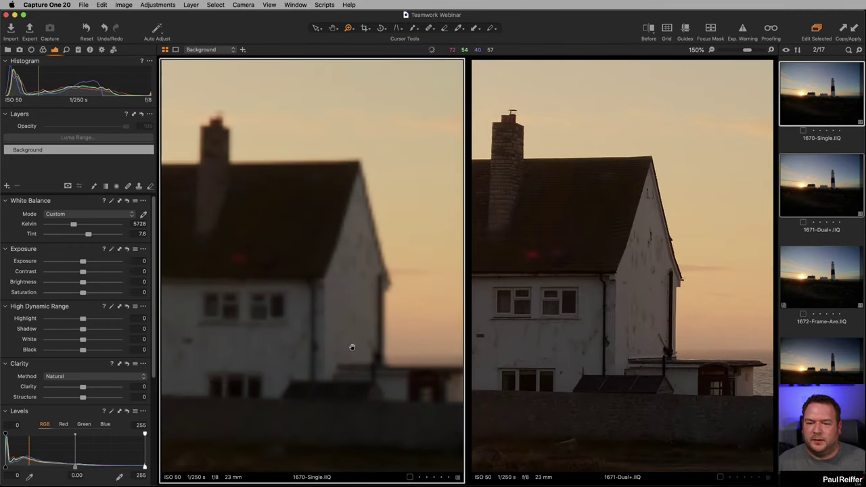
left_click(593, 246)
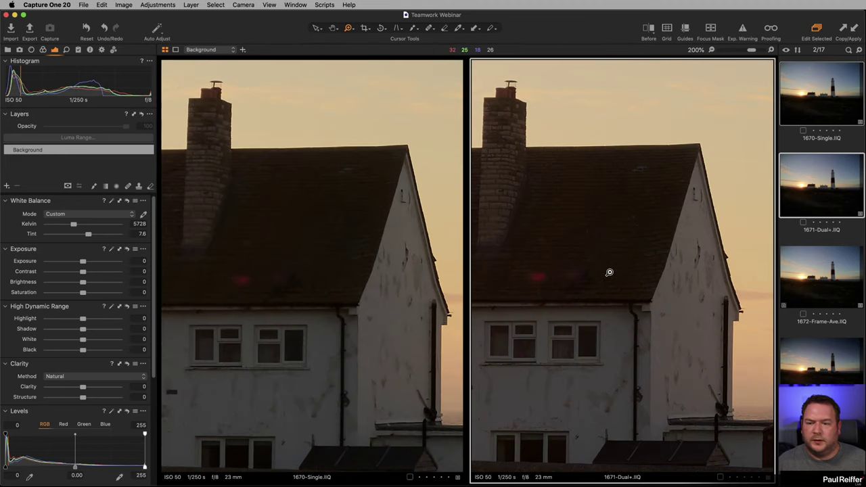
left_click(609, 272)
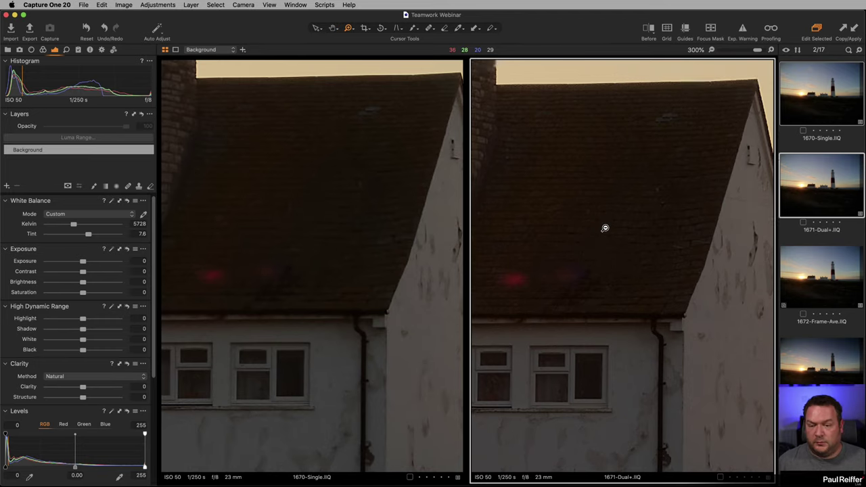
scroll(604, 228, "up", 2)
scroll(605, 228, "down", 2)
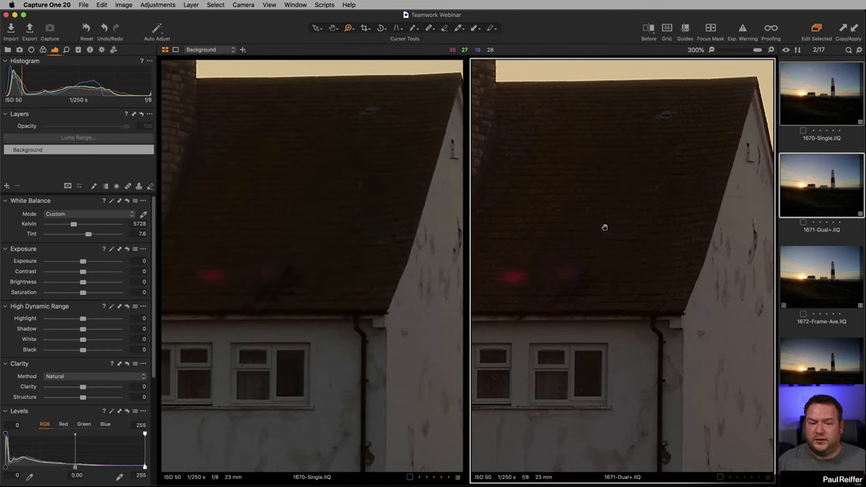
key("super+0")
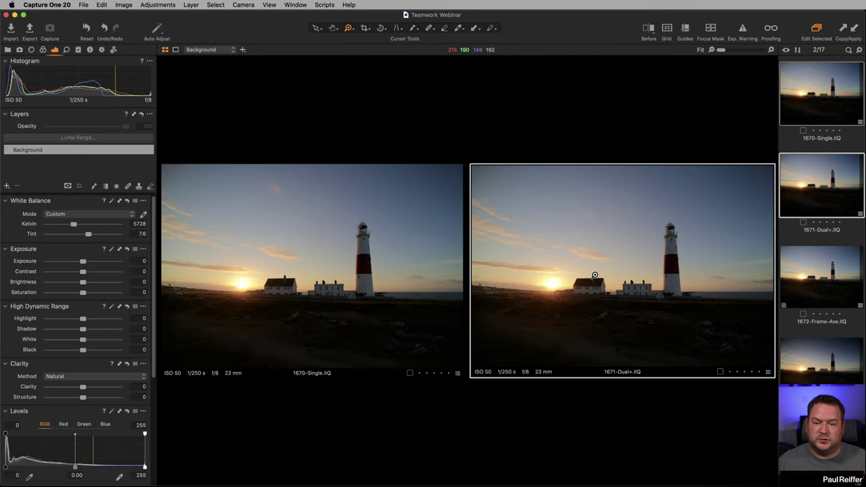
left_click(601, 286)
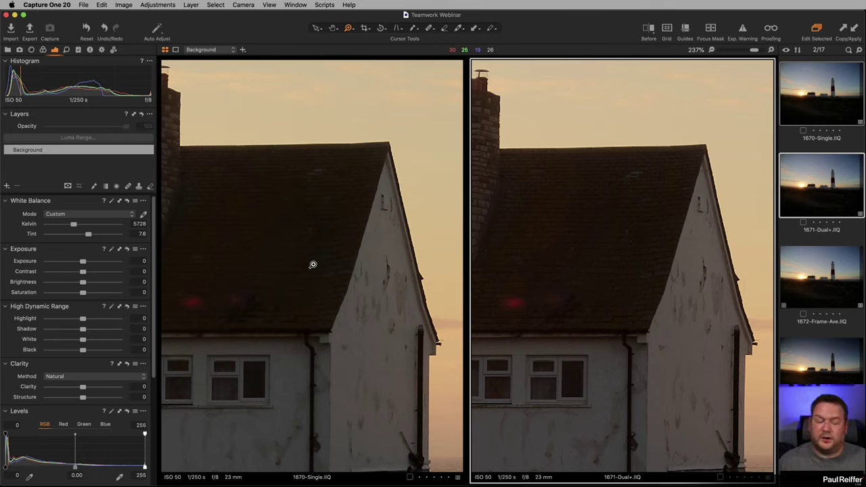
Step: Compare the area around the sun and the house roof in 1670-Single.IIQ and 1671-Dual+.IIQ at 75% and 300% zoom
left_click(499, 304)
left_click(605, 274)
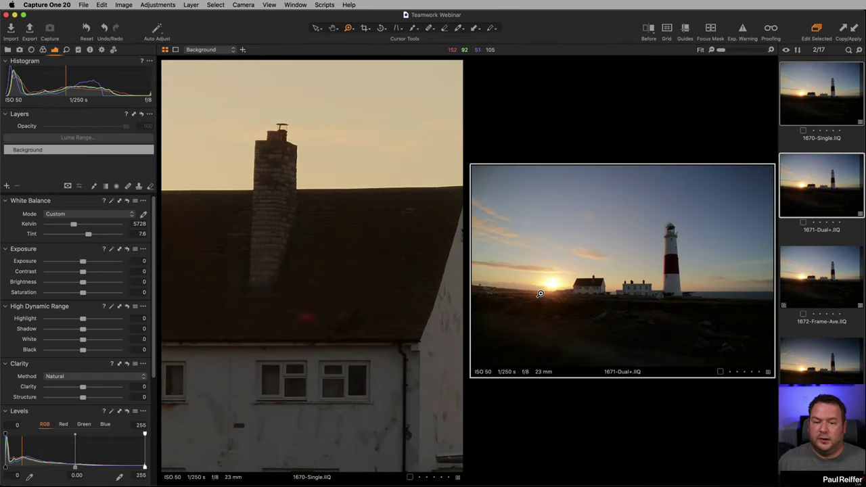
left_click(339, 295)
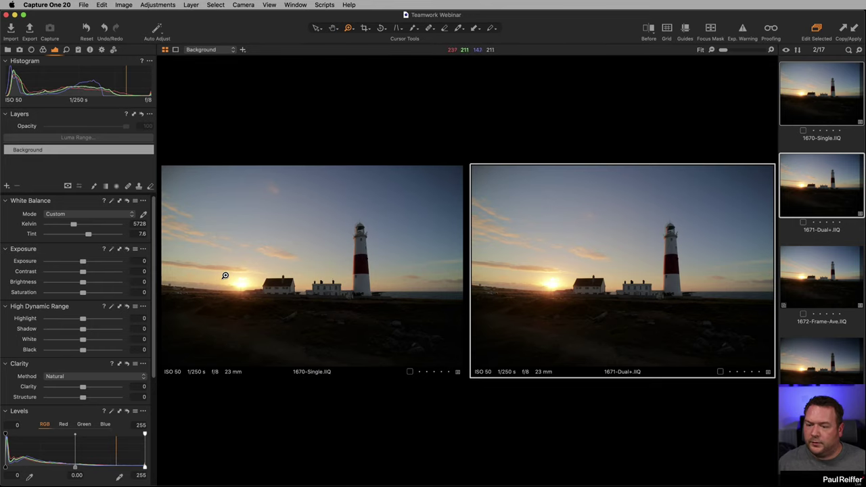
left_click_drag(224, 276, 265, 296)
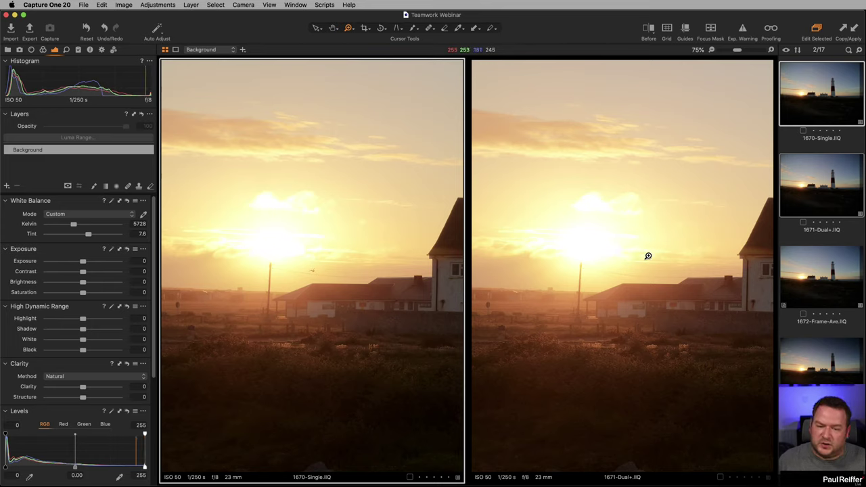
left_click(691, 256)
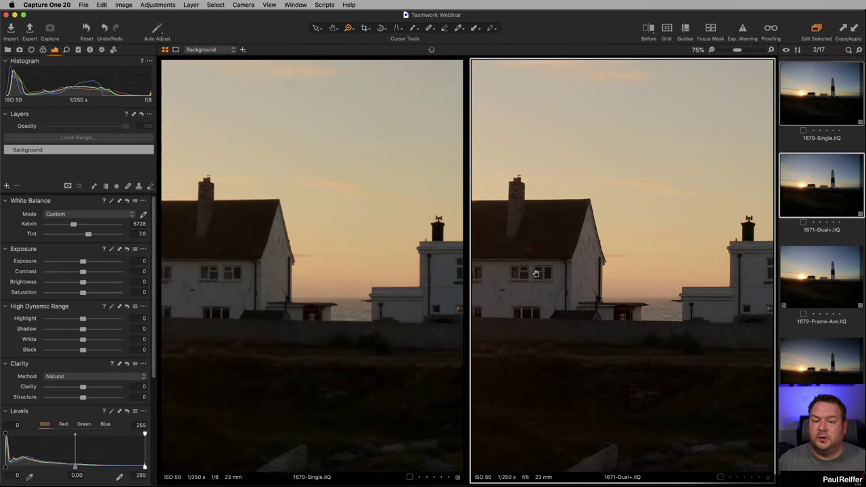
left_click(586, 236)
left_click(654, 304)
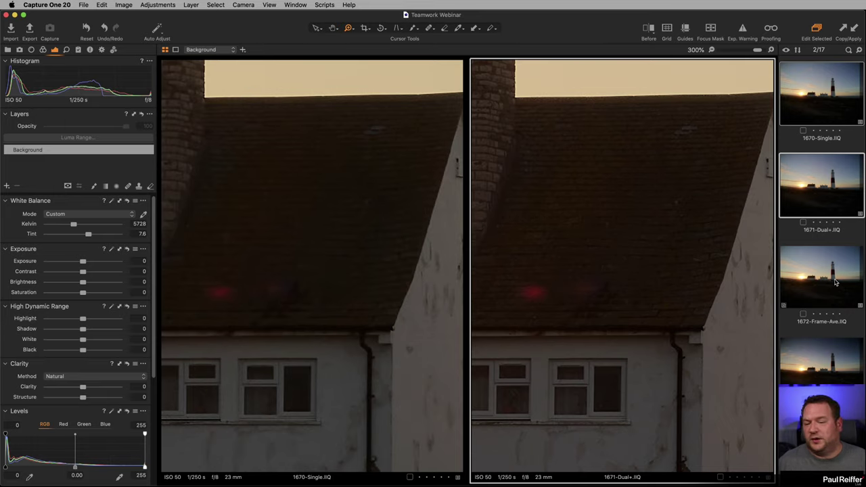
Step: View the frame-averaged shot 1672-Frame-Ave.IIQ and the graduated-filter shot 1673-Soft-GND.IIQ one after the other
left_click(835, 283)
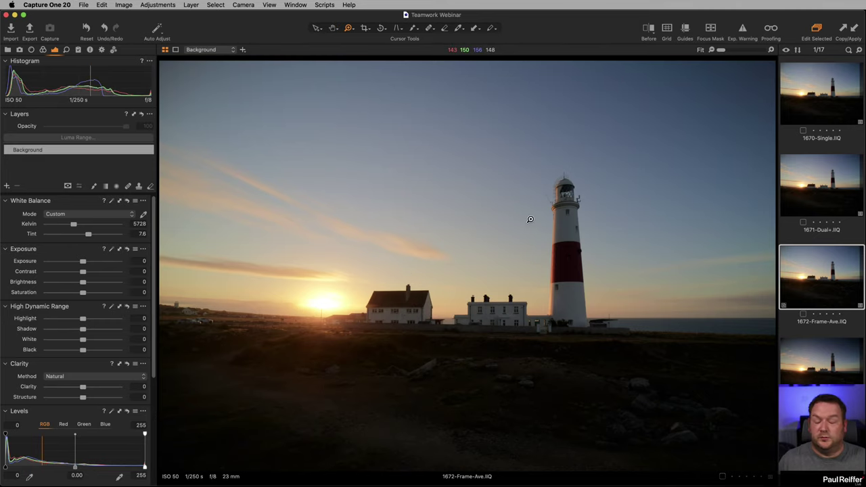
scroll(814, 299, "down", 2)
left_click(814, 298)
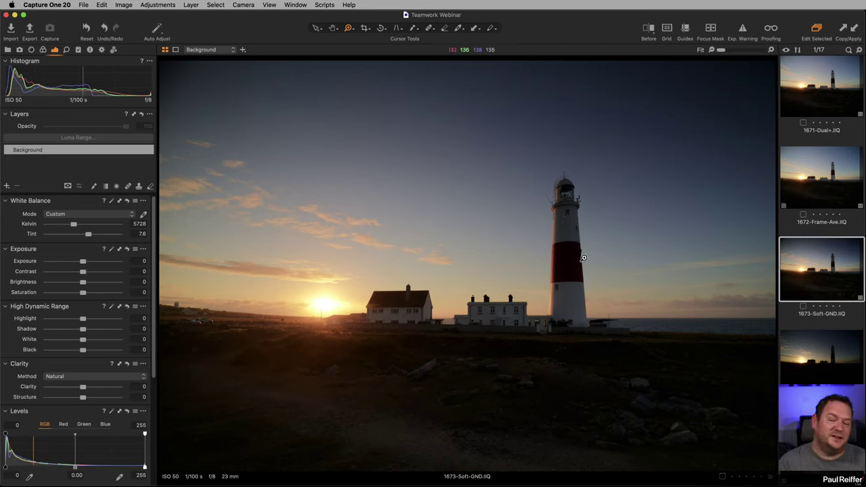
Step: Compare the three bracketed lighthouse exposures 1679, 1680 and 1681-2-Stop-Bkt.IIQ, switching between the darker and brighter frames
scroll(823, 315, "down", 3)
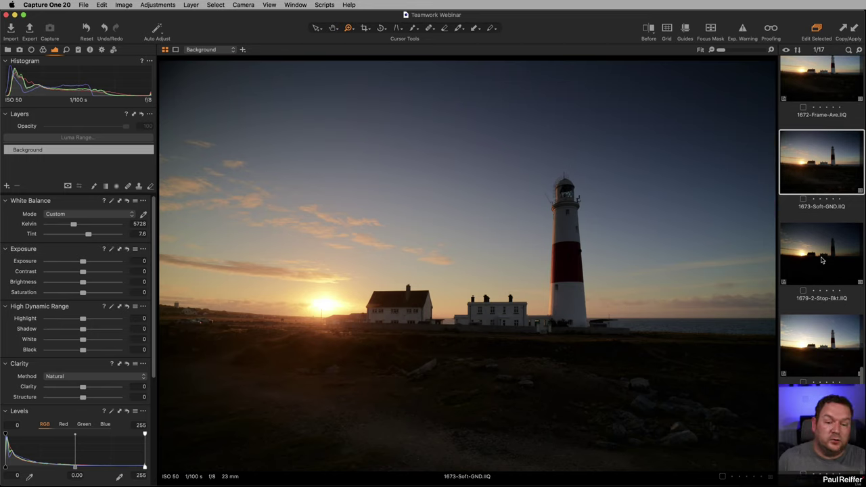
left_click(822, 260)
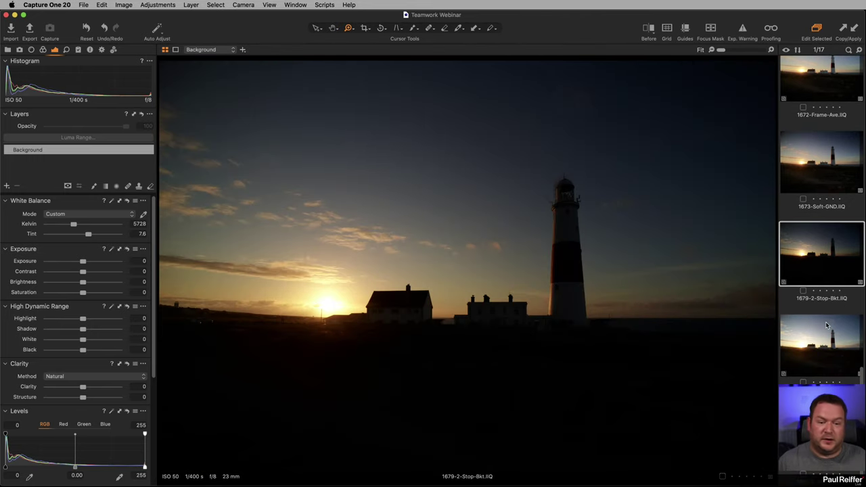
left_click(826, 335)
key("Right")
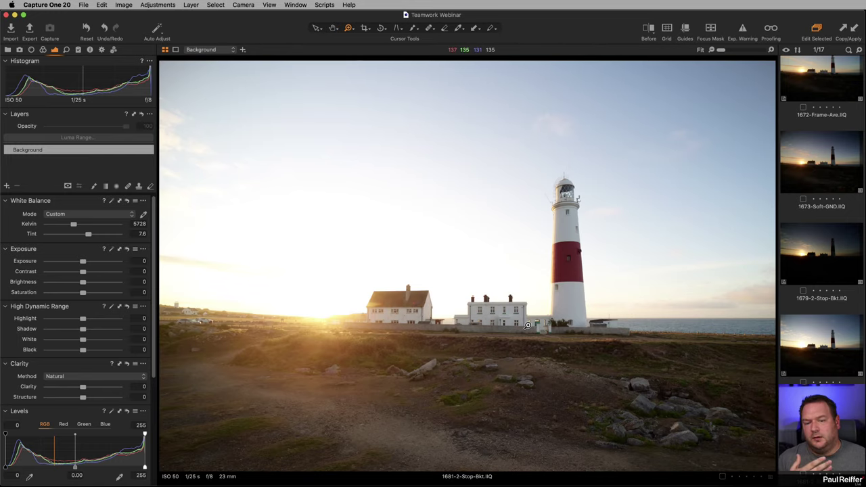
left_click(834, 261)
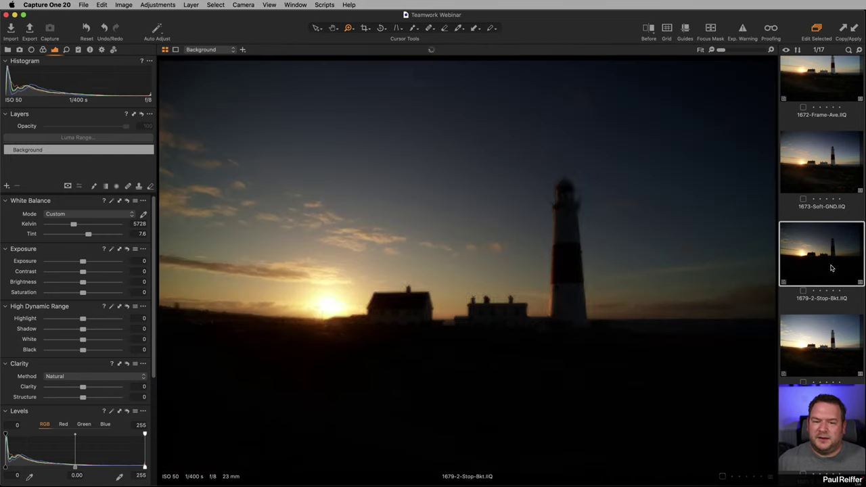
left_click(828, 340)
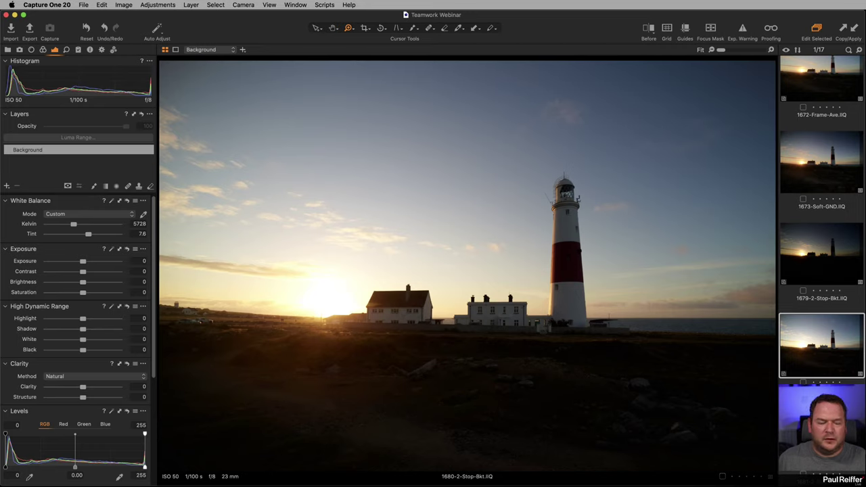
key("Down")
left_click(824, 357)
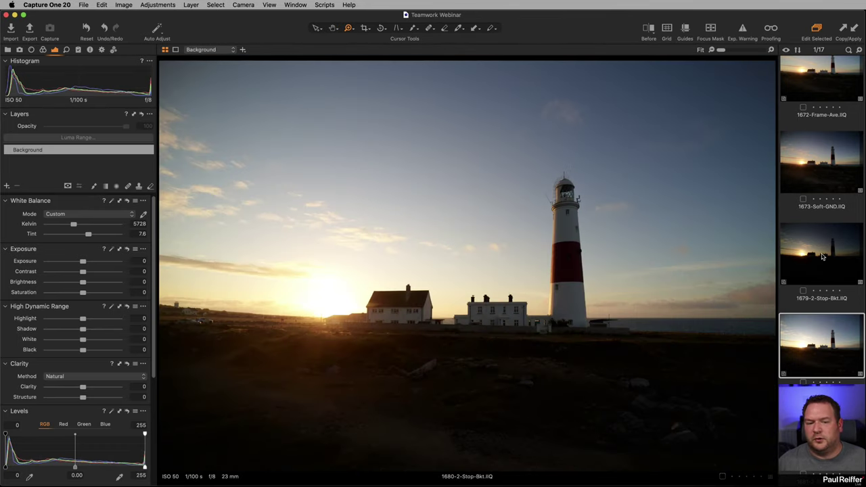
Step: Lift the shadows of the dark bracketed frame 1679-2-Stop-Bkt.IIQ by setting Shadow to 45
left_click(823, 256)
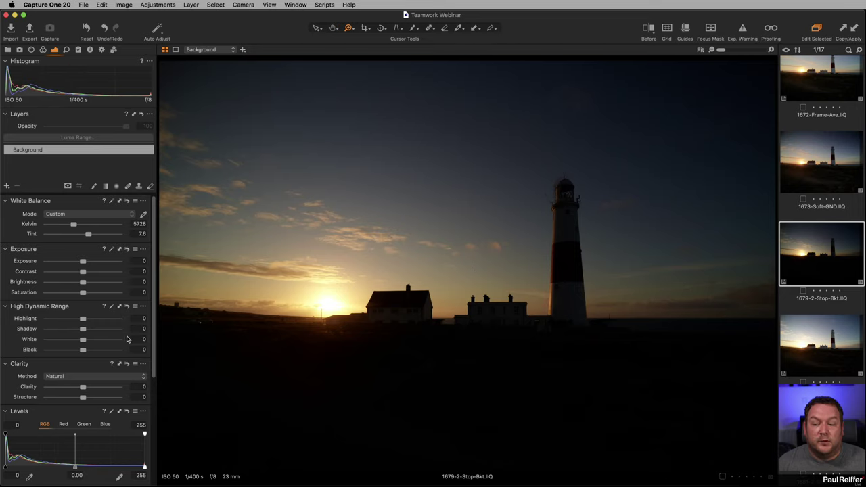
left_click(100, 329)
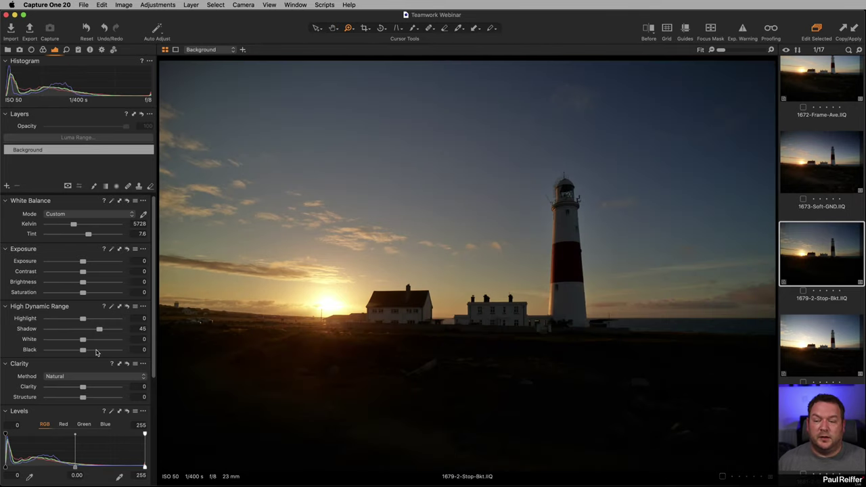
Step: Brighten the foreground of 1672-Frame-Ave.IIQ by raising its High Dynamic Range Shadow value to 16
scroll(816, 171, "up", 2)
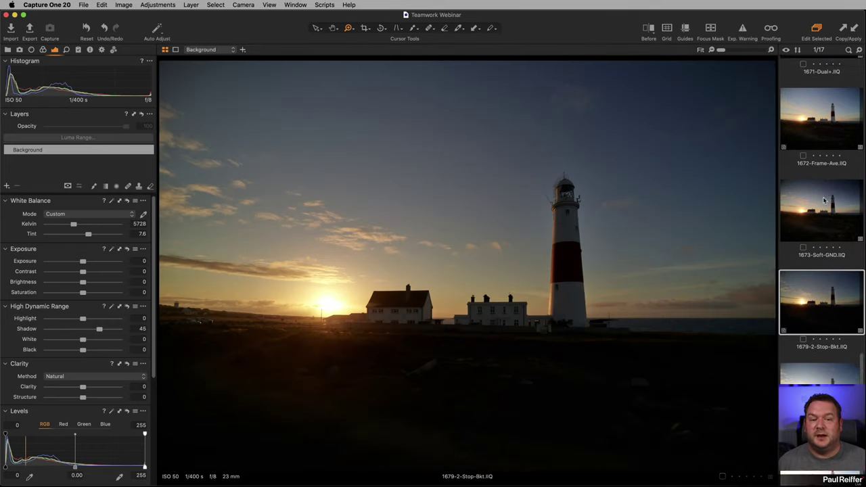
left_click(815, 172)
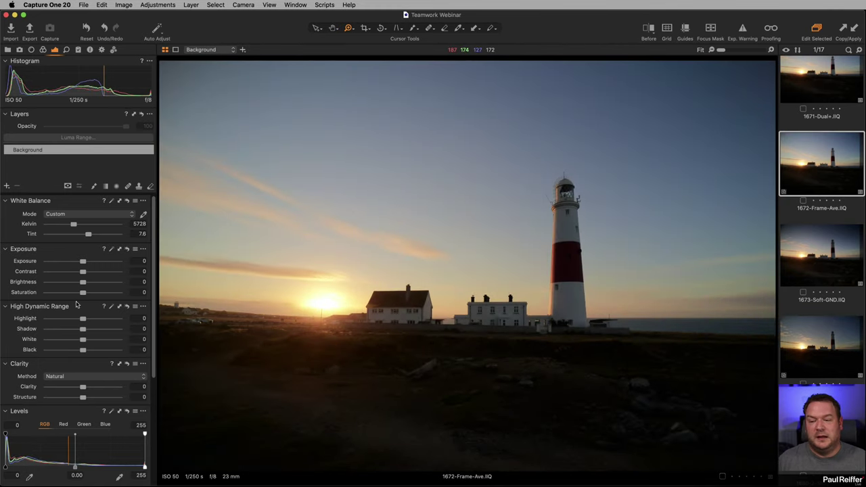
left_click(92, 330)
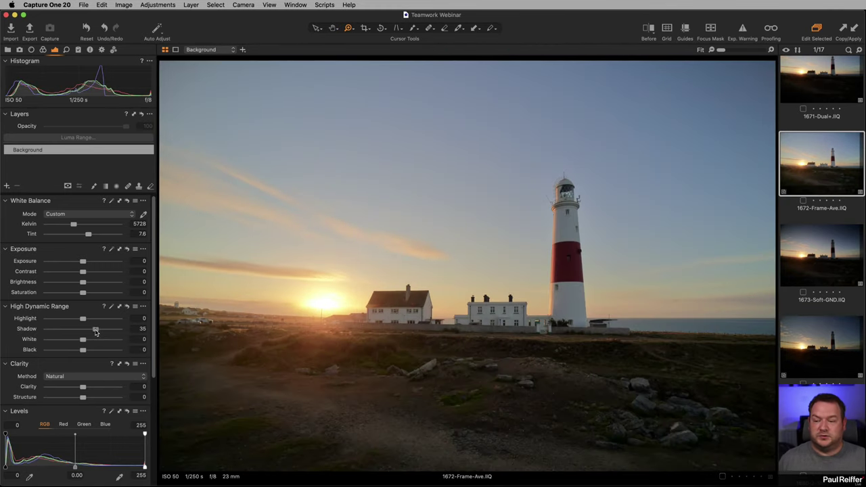
left_click_drag(92, 332, 91, 332)
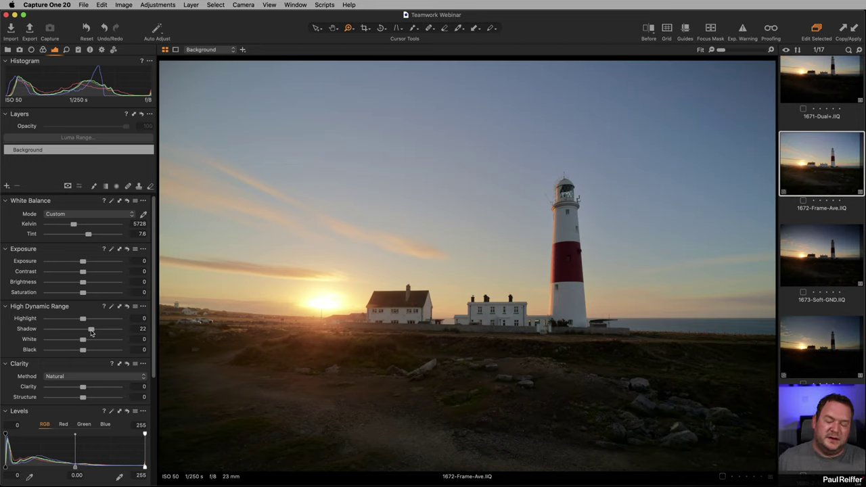
left_click_drag(92, 333, 88, 334)
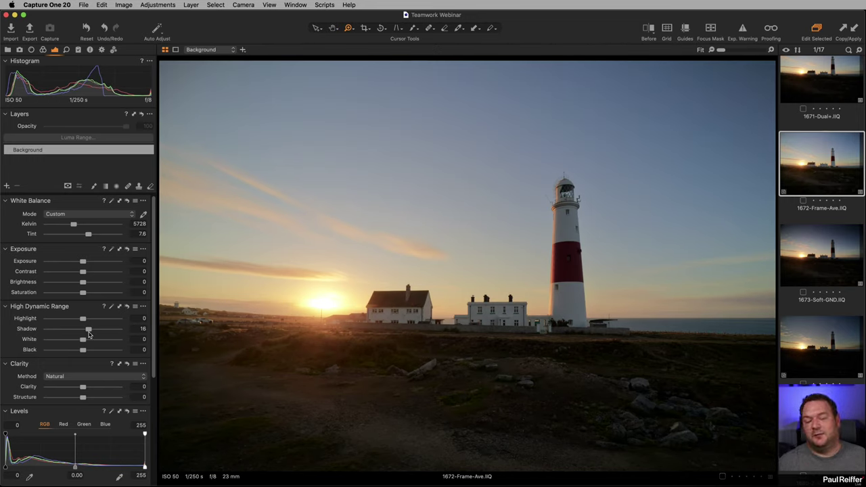